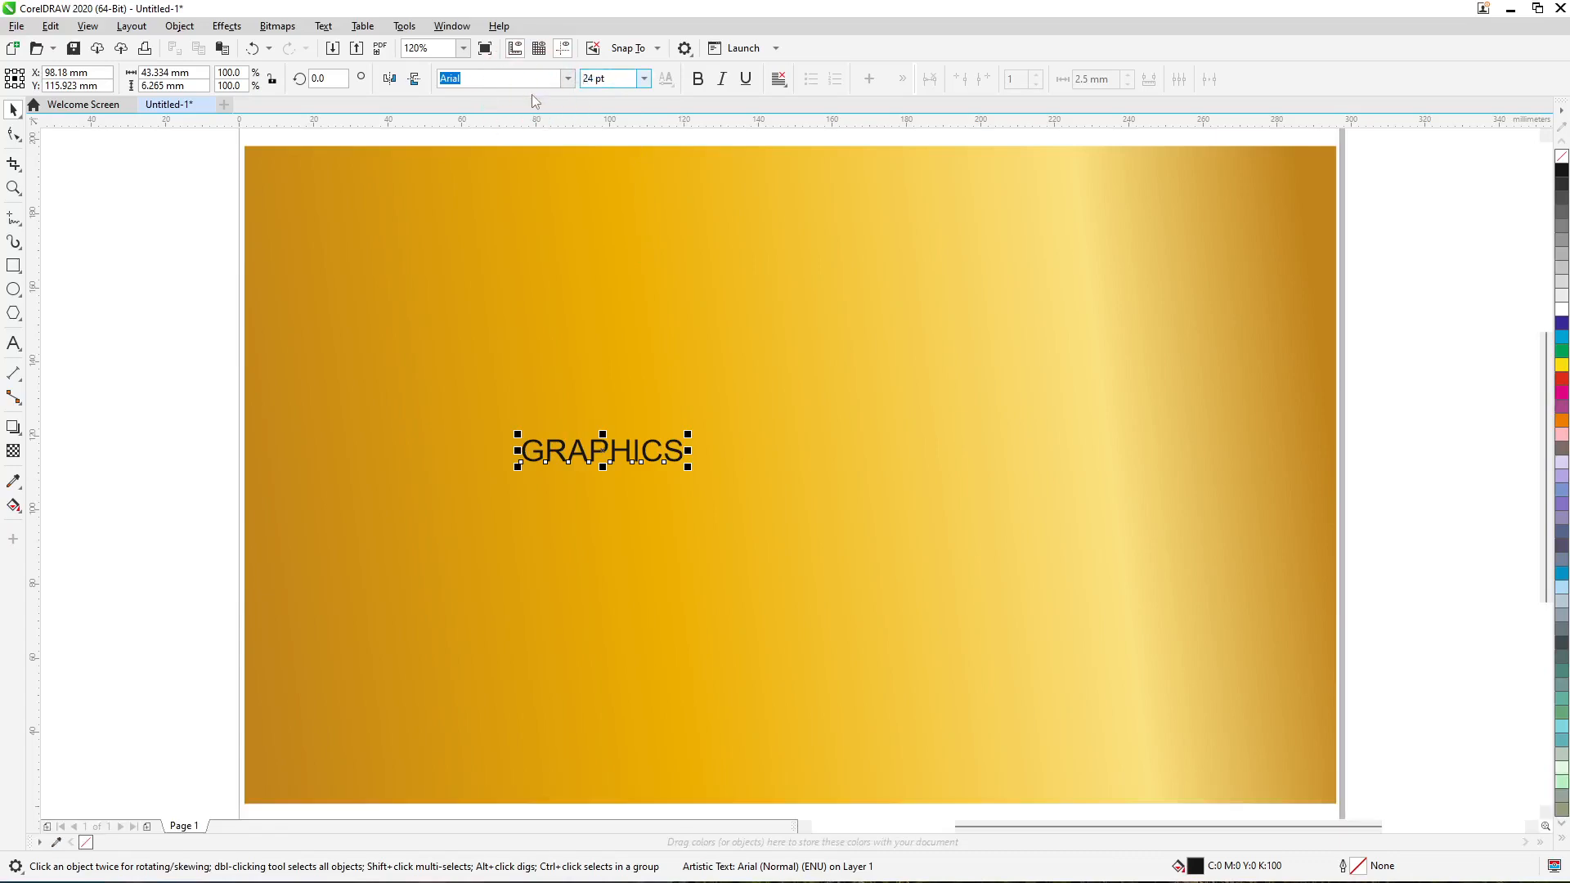
Set the GRAPHICS text size to 172 pt and center it horizontally and vertically on the gold background.
{"action": "type", "text": "172"}
{"action": "key", "text": "Return"}
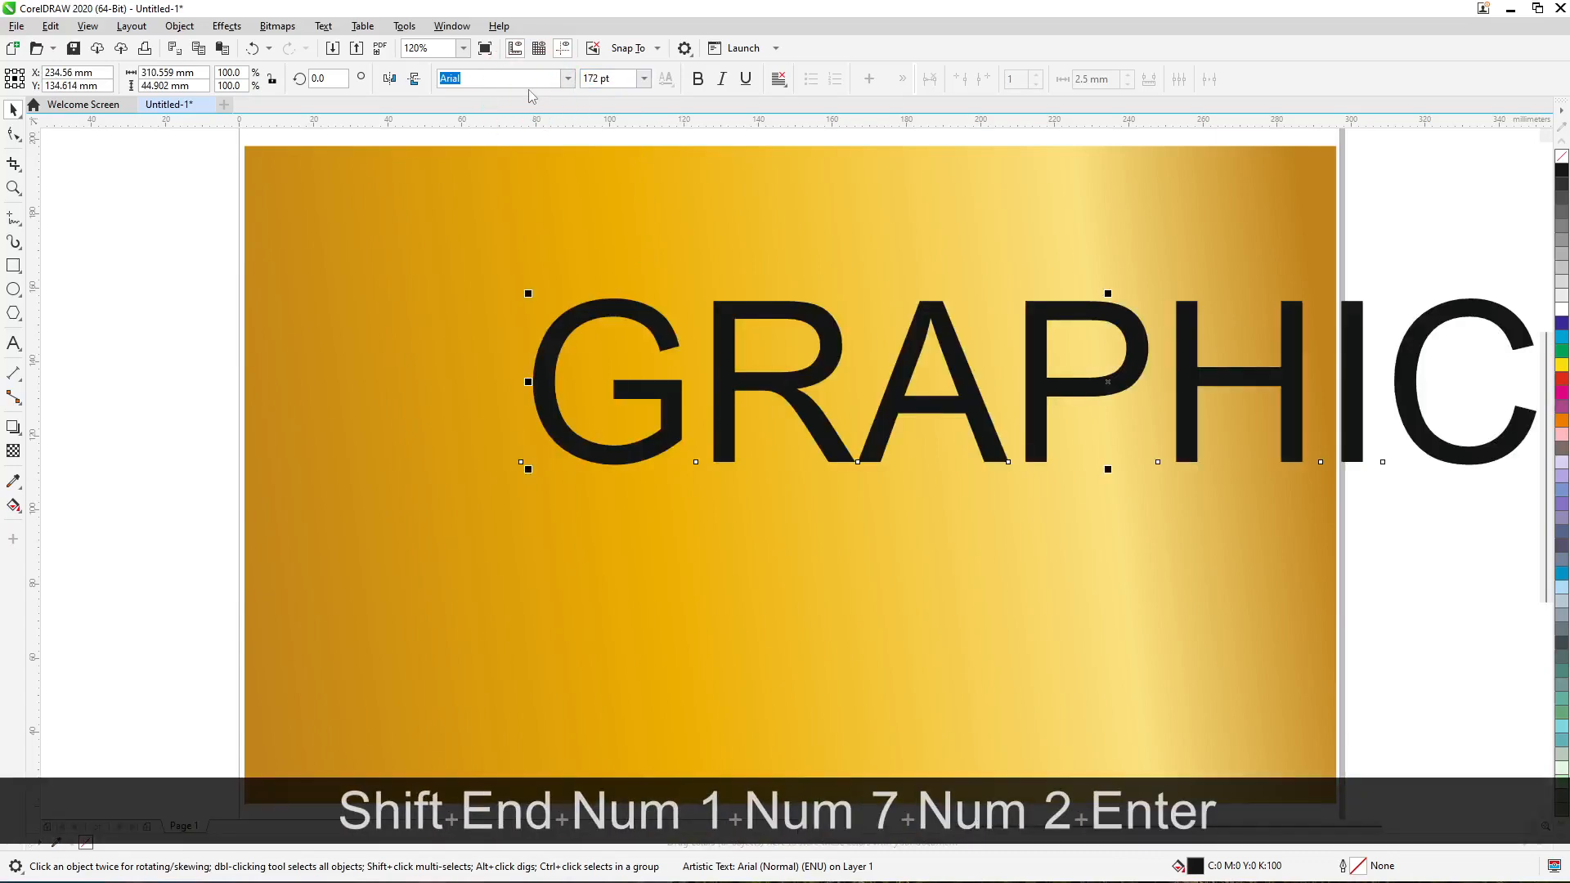
{"action": "left_click", "coordinate": [582, 252], "text": "shift"}
{"action": "scroll", "coordinate": [743, 331], "scroll_direction": "down", "scroll_amount": 2}
{"action": "key", "text": "c"}
{"action": "key", "text": "e"}
{"action": "left_click", "coordinate": [992, 393]}
{"action": "left_click", "coordinate": [809, 356]}
{"action": "scroll", "coordinate": [806, 351], "scroll_direction": "up", "scroll_amount": 1}
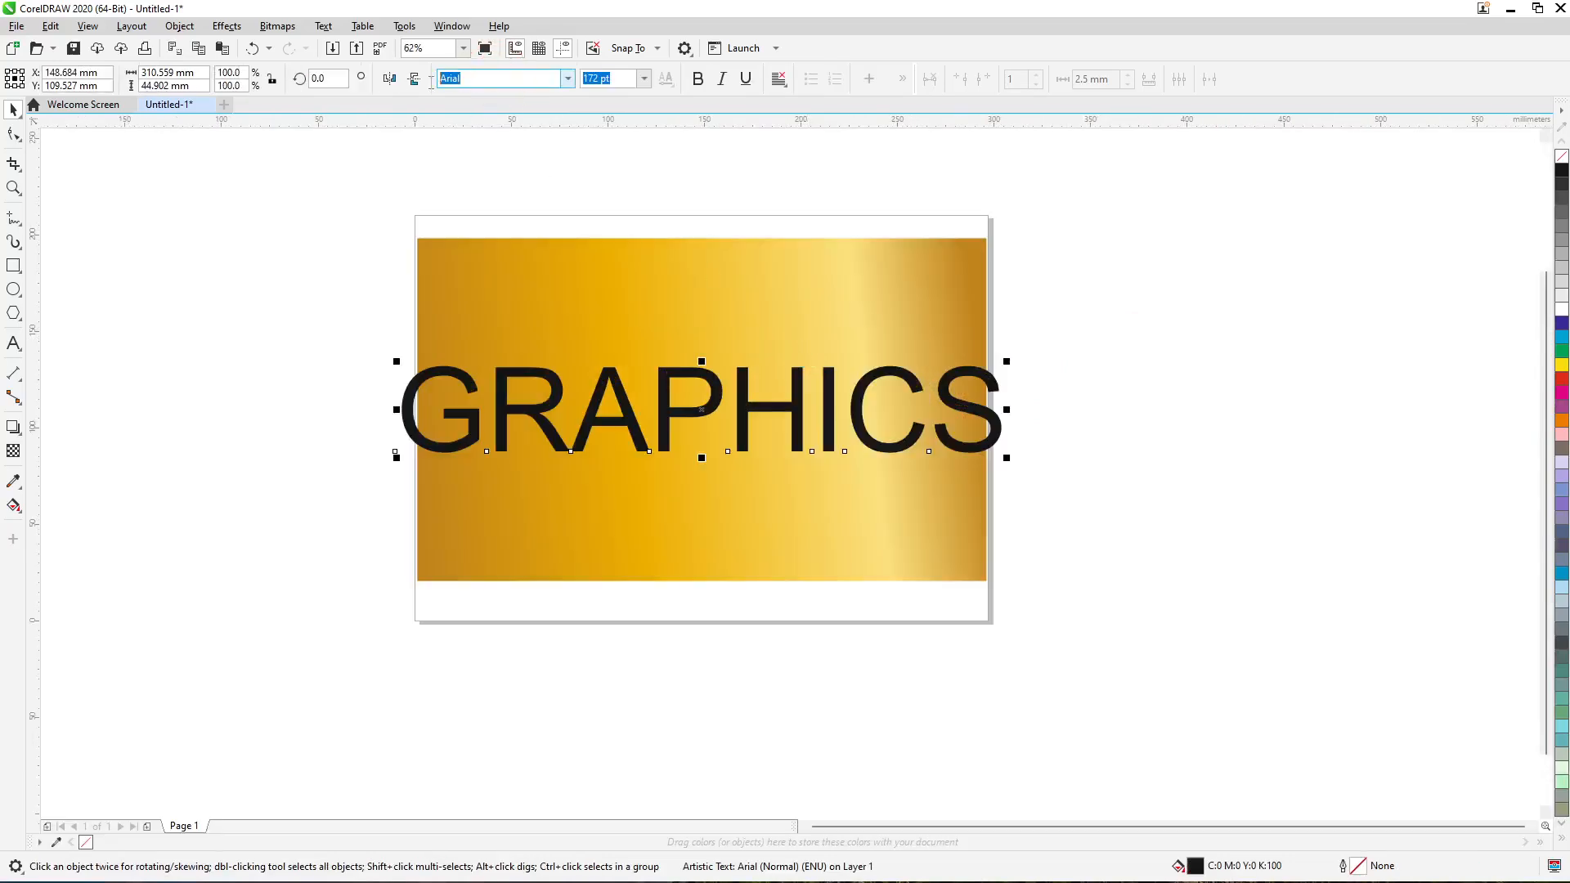
Change the GRAPHICS text font to Impact and center the text on the gold background again.
{"action": "type", "text": "Impact"}
{"action": "key", "text": "Return"}
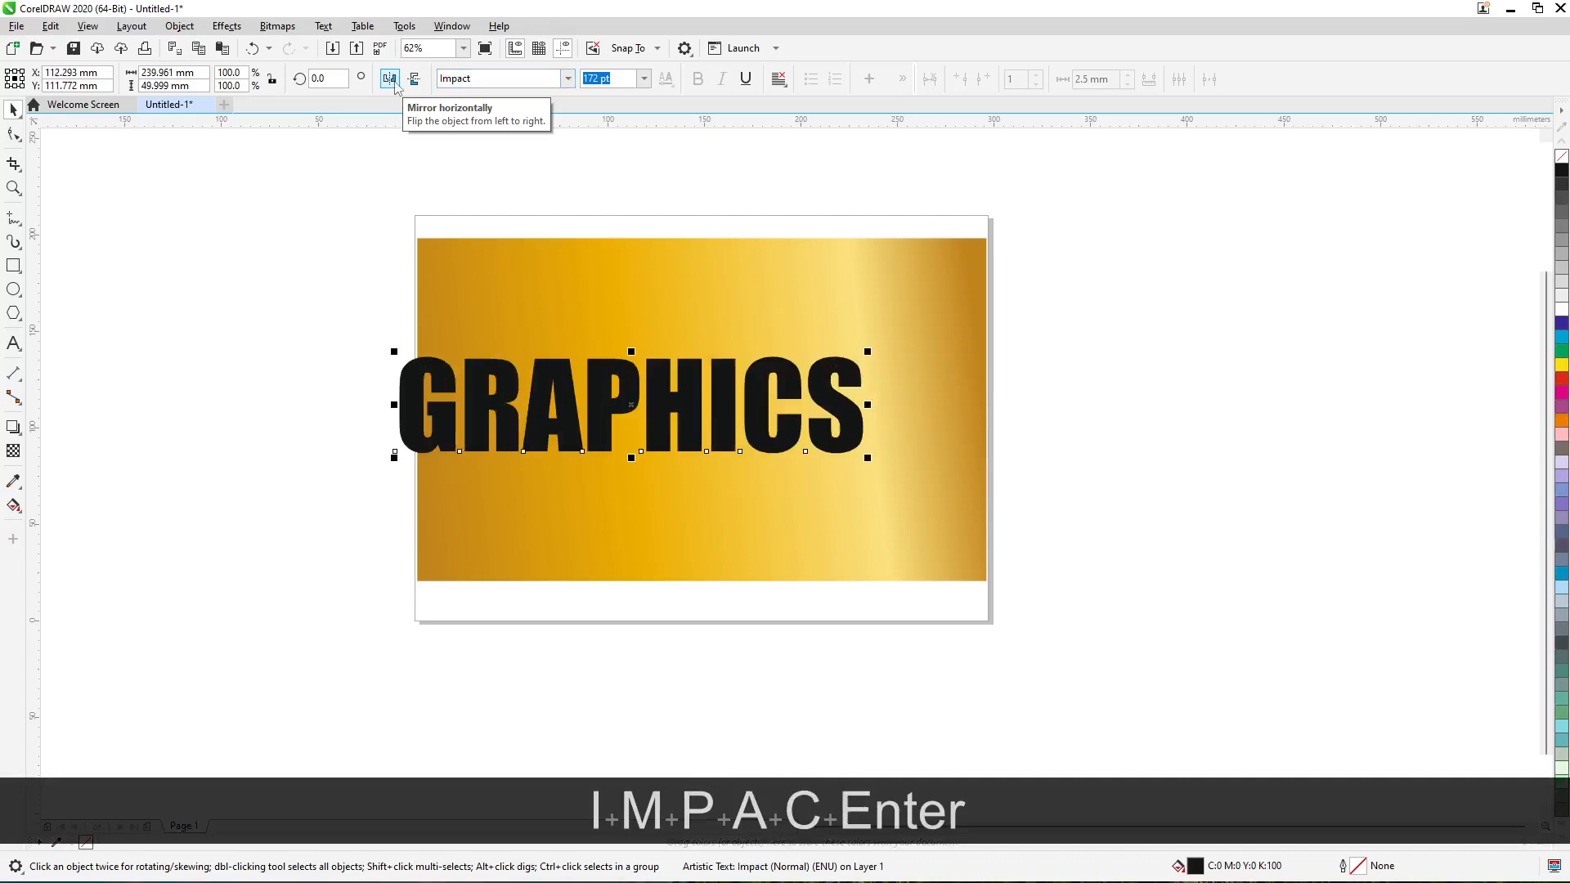
{"action": "left_click", "coordinate": [836, 323], "text": "shift"}
{"action": "key", "text": "c"}
{"action": "left_click", "coordinate": [1119, 384]}
{"action": "left_click", "coordinate": [909, 397]}
{"action": "left_click", "coordinate": [967, 357], "text": "shift"}
{"action": "key", "text": "e"}
{"action": "left_click", "coordinate": [1070, 377]}
Draw a rectangle about 95 mm high around the GRAPHICS text and center it on the gold background.
{"action": "left_click", "coordinate": [14, 265]}
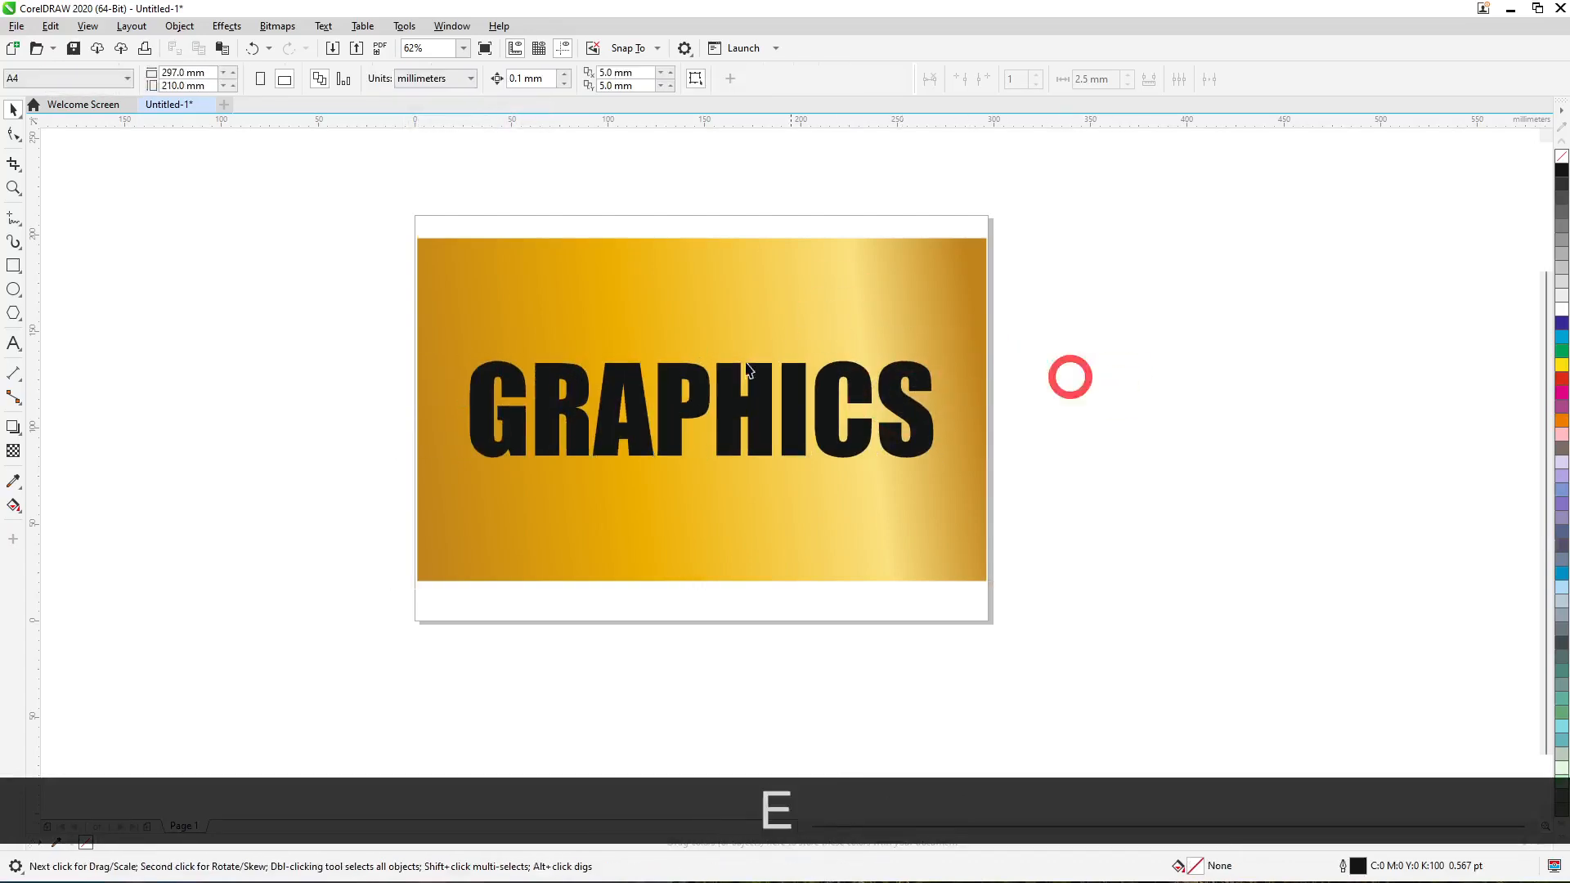
{"action": "left_click_drag", "start_coordinate": [359, 325], "coordinate": [940, 501]}
{"action": "key", "text": "space"}
{"action": "left_click", "coordinate": [968, 483], "text": "shift"}
{"action": "key", "text": "c"}
{"action": "key", "text": "e"}
{"action": "left_click", "coordinate": [1041, 448]}
{"action": "left_click", "coordinate": [989, 391]}
{"action": "key", "text": "Caps_Lock"}
{"action": "left_click_drag", "start_coordinate": [994, 409], "coordinate": [956, 412]}
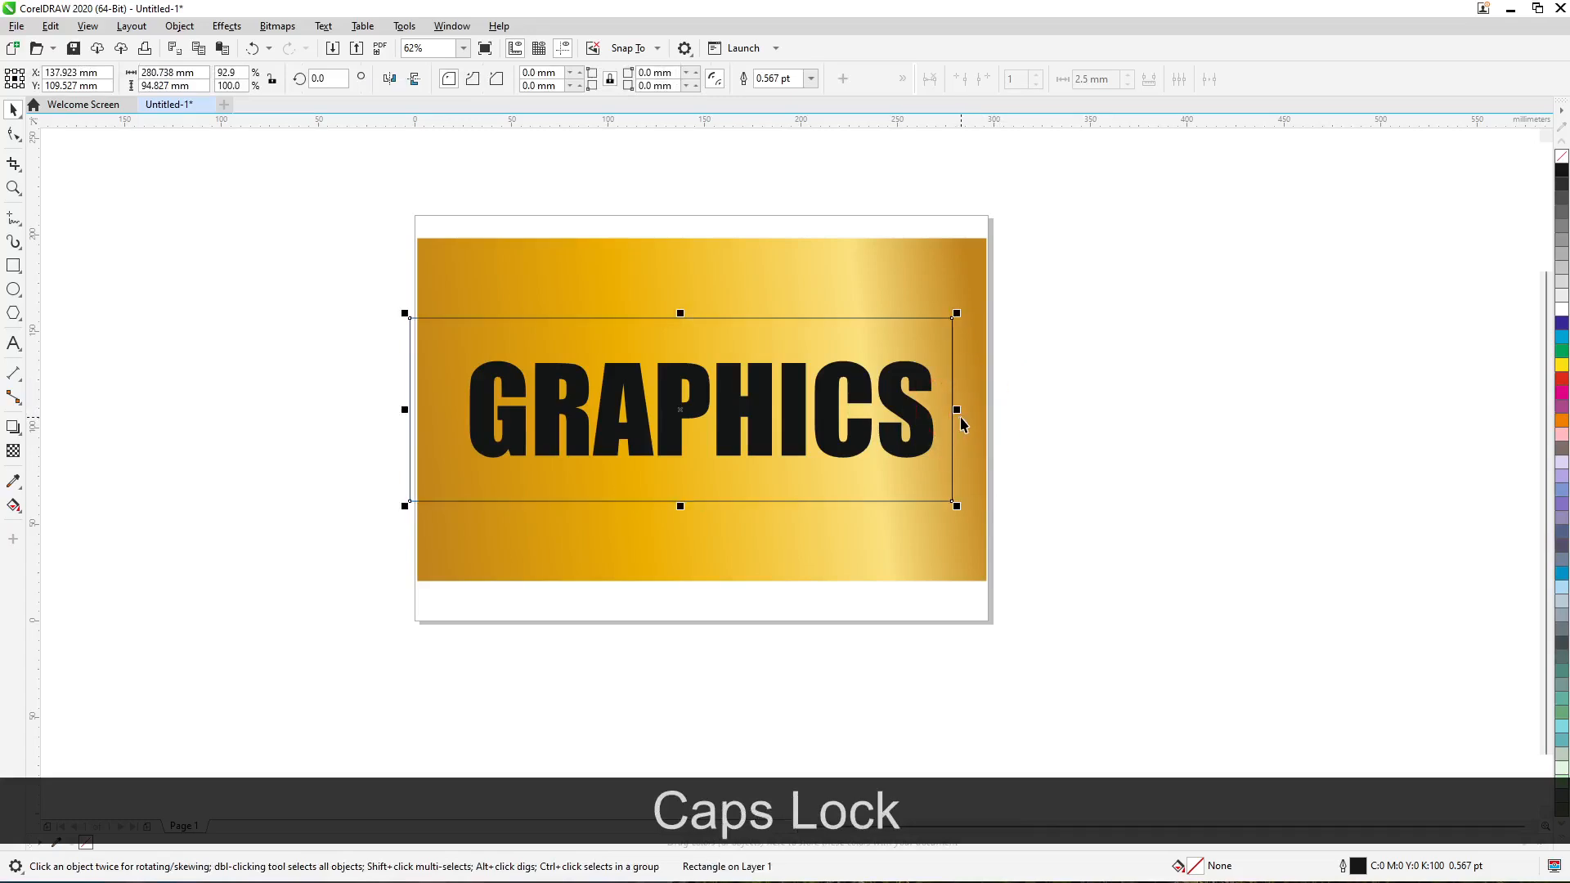
{"action": "key", "text": "ctrl+z"}
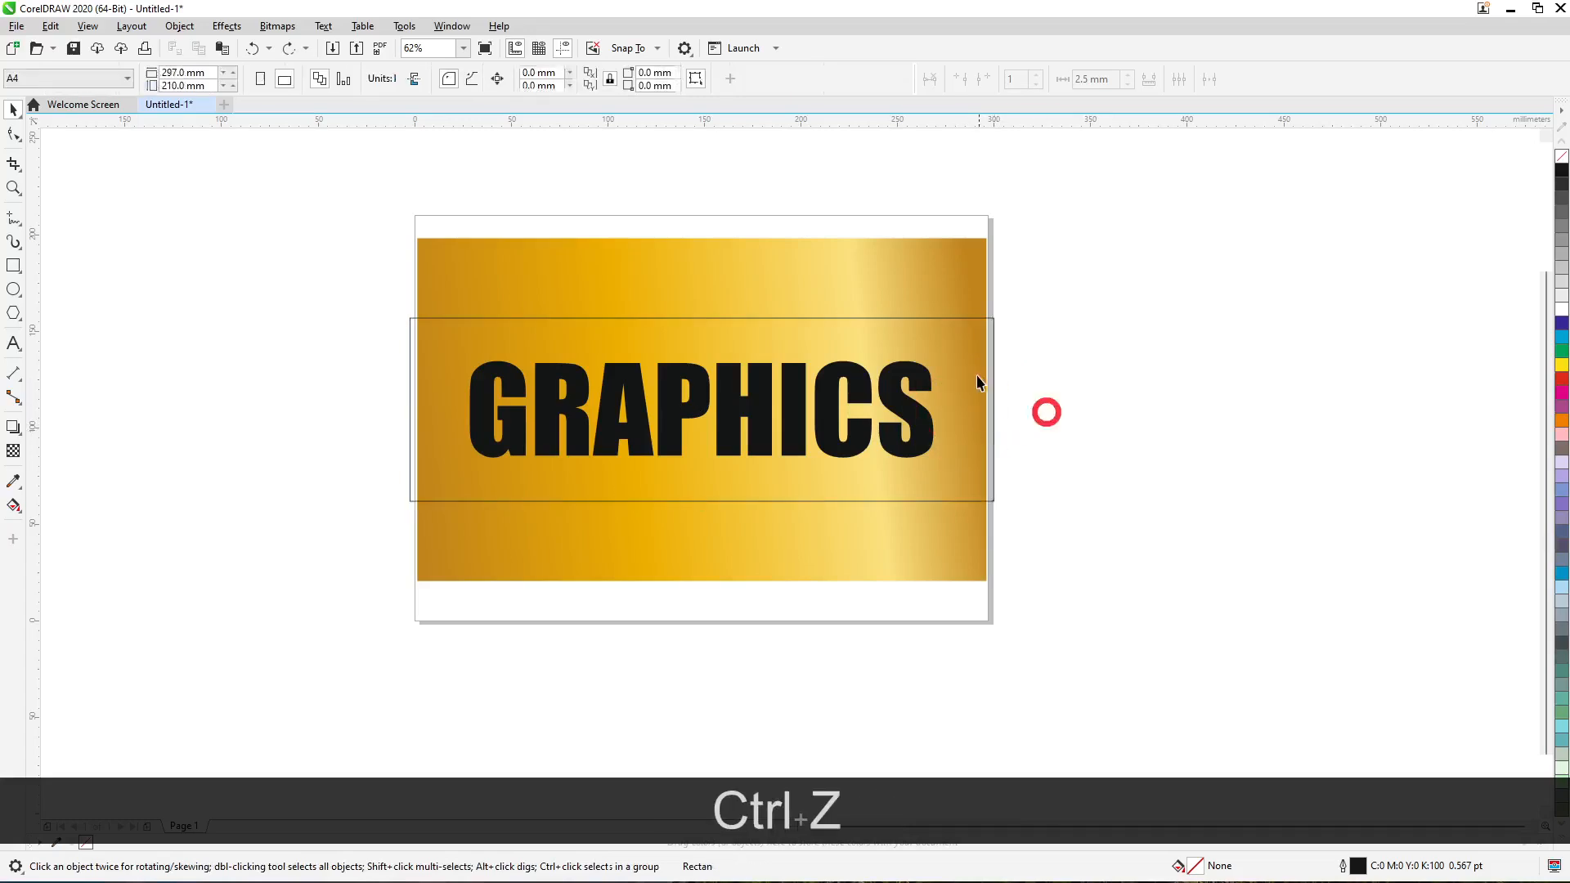
Narrow the rectangle symmetrically about its center to about 274 mm wide and align its center vertically with the gold background.
{"action": "key", "text": "shift"}
{"action": "mouse_move", "coordinate": [998, 409]}
{"action": "left_mouse_down"}
{"action": "mouse_move", "coordinate": [972, 418]}
{"action": "mouse_move", "coordinate": [980, 404]}
{"action": "left_mouse_up"}
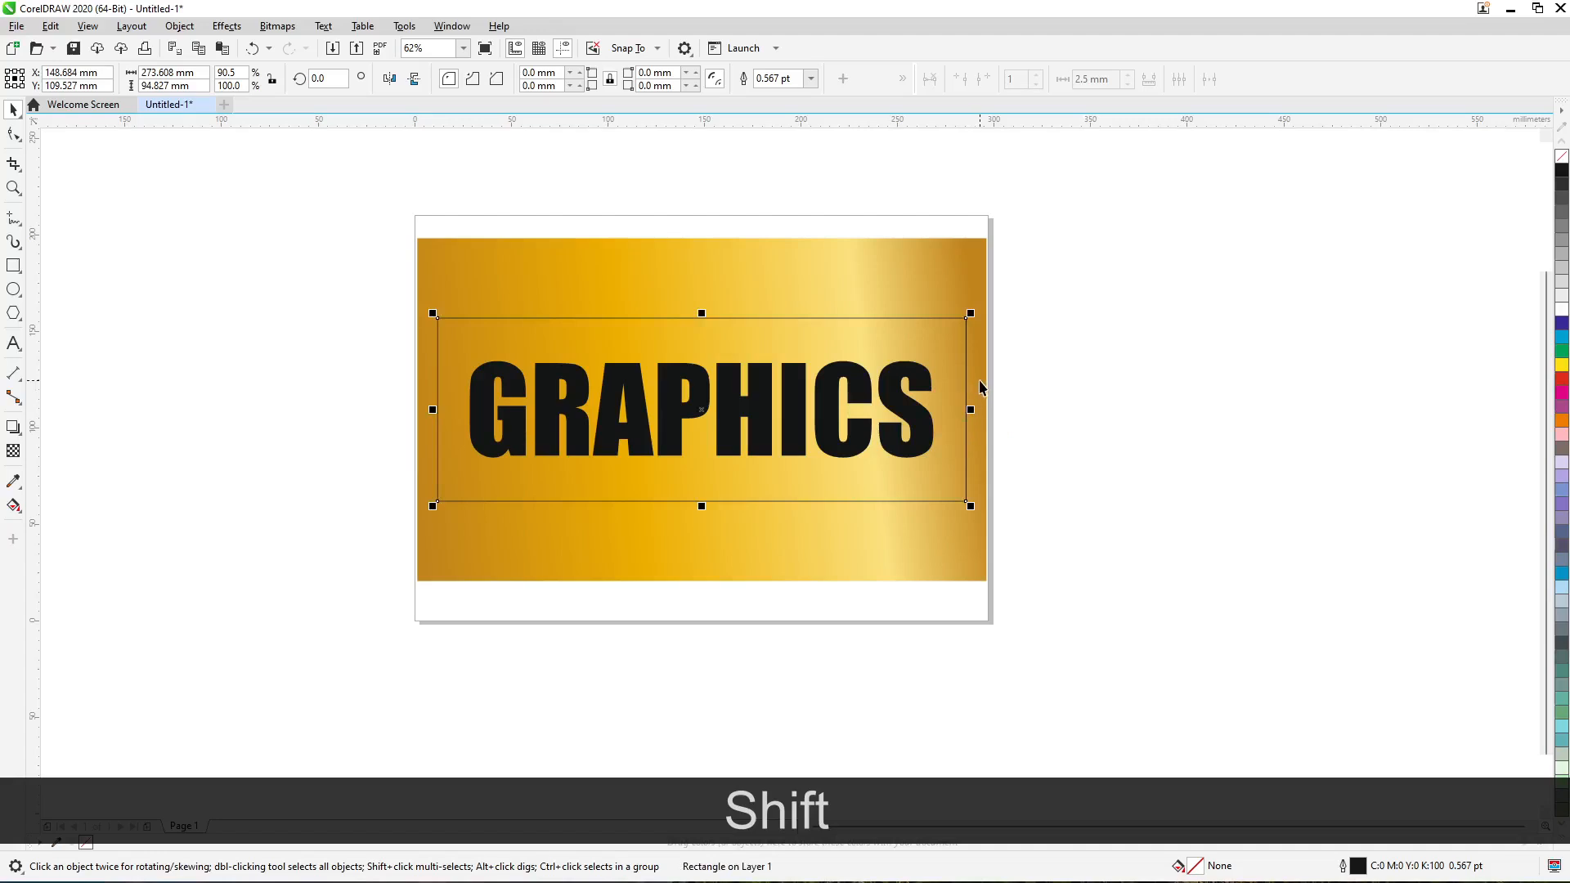
{"action": "left_click", "coordinate": [982, 388], "text": "shift"}
{"action": "key", "text": "e"}
{"action": "left_click", "coordinate": [1039, 411]}
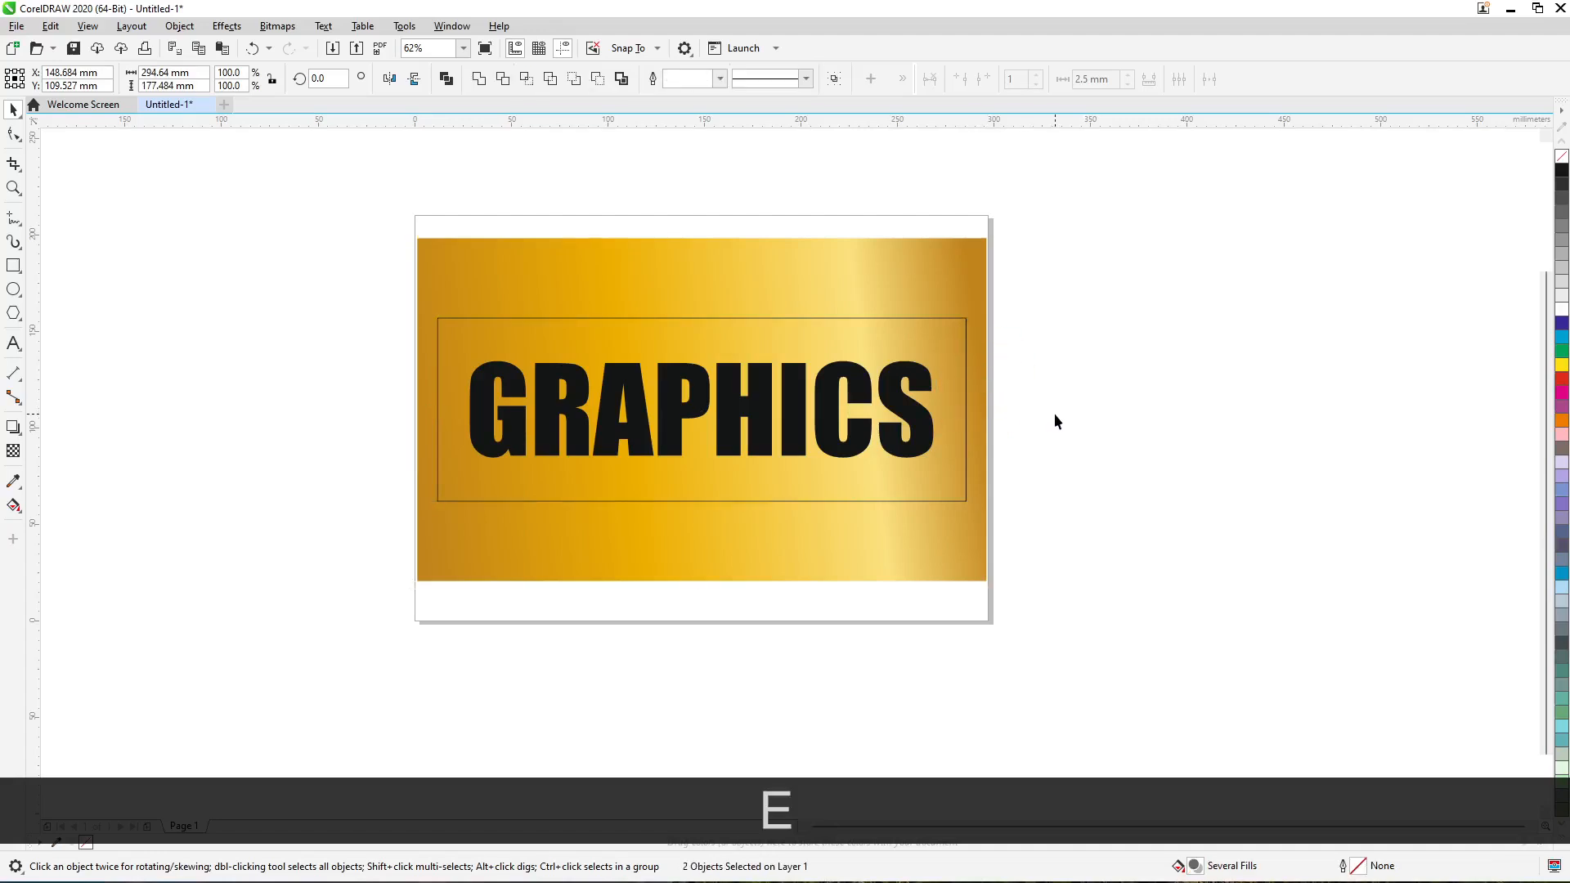
Bring the GRAPHICS text to the front of the layer, above the rectangle and gold background.
{"action": "left_click", "coordinate": [896, 407]}
{"action": "scroll", "coordinate": [540, 413], "scroll_direction": "up", "scroll_amount": 2}
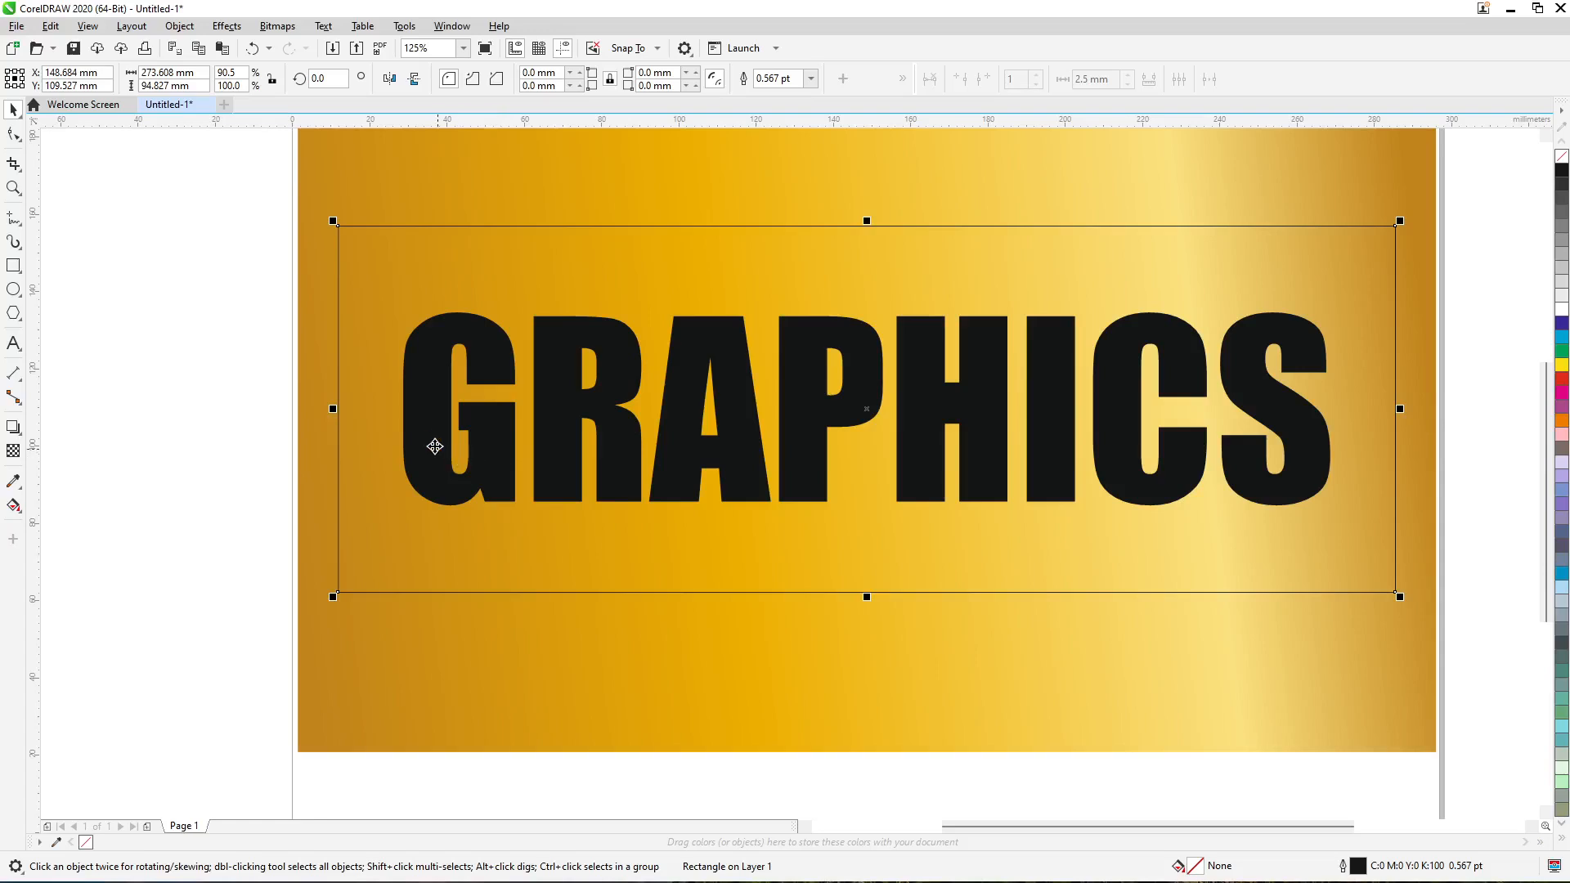
{"action": "scroll", "coordinate": [431, 438], "scroll_direction": "down", "scroll_amount": 2}
{"action": "left_click", "coordinate": [1085, 452]}
{"action": "left_click_drag", "start_coordinate": [271, 331], "coordinate": [1039, 509]}
{"action": "key", "text": "shift+Page_Up"}
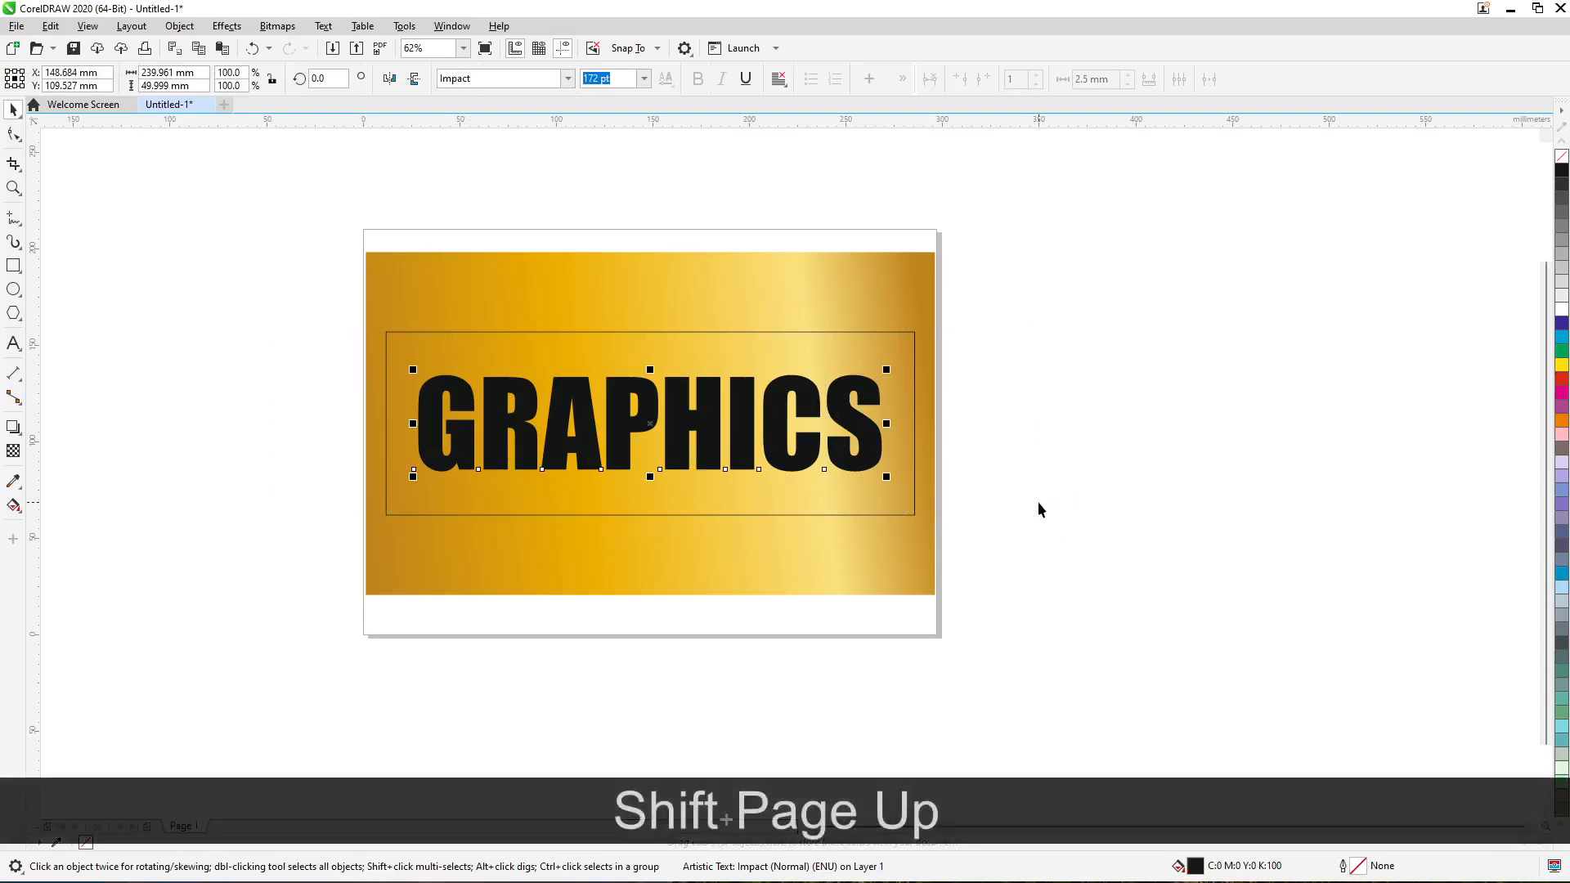
{"action": "left_click", "coordinate": [1041, 508]}
Paste a copy of the GRAPHICS text onto a newly added second page and return to page 1.
{"action": "left_click", "coordinate": [870, 435]}
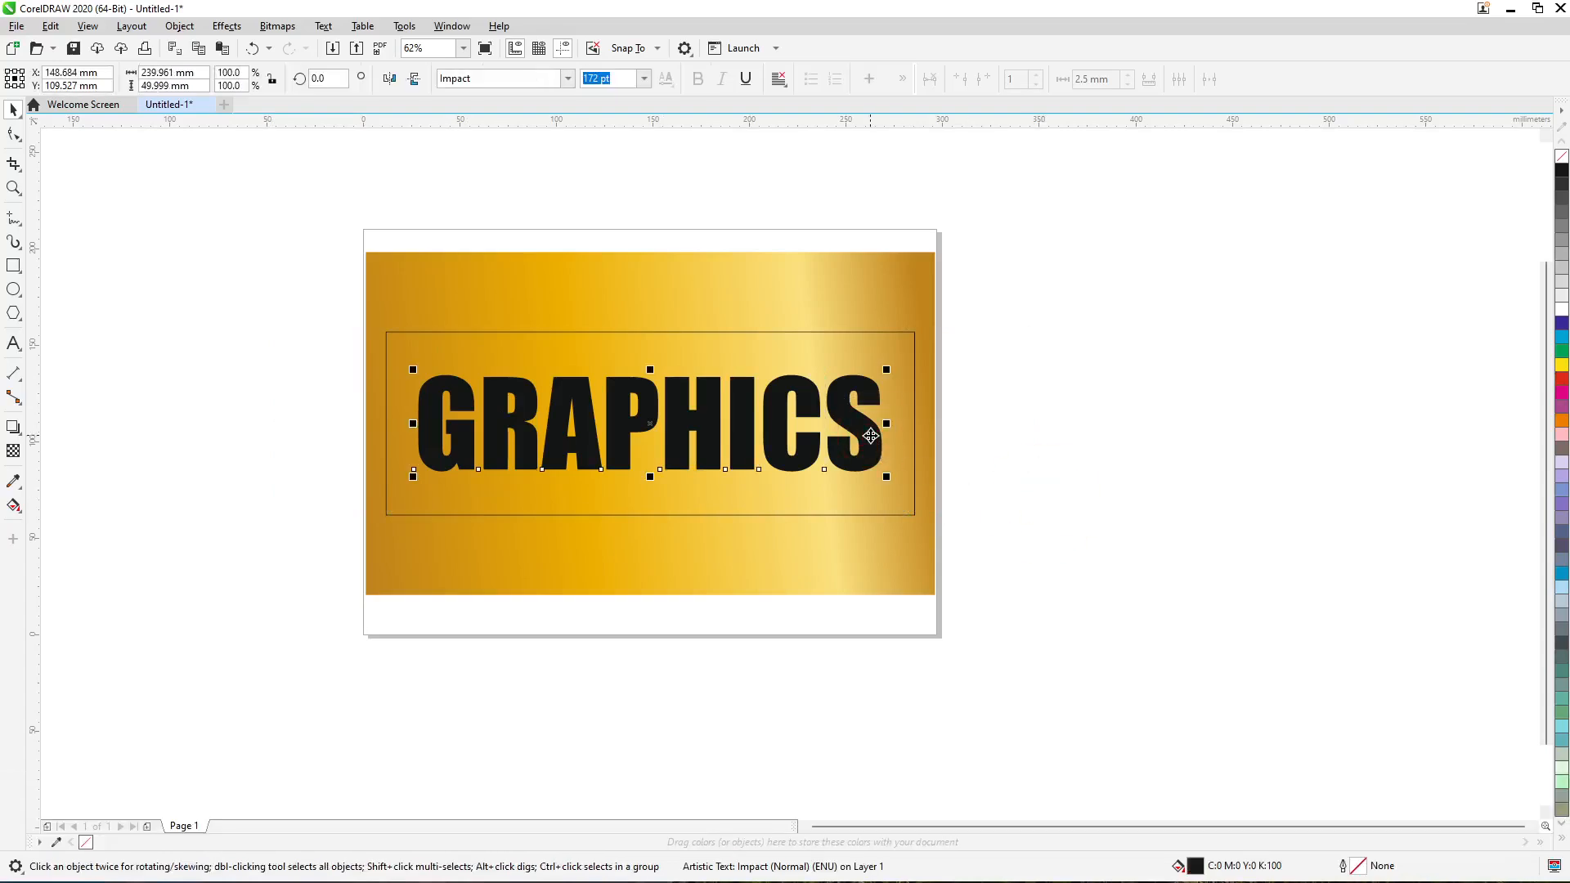
{"action": "key", "text": "ctrl+c"}
{"action": "key", "text": "Page_Down"}
{"action": "key", "text": "Return"}
{"action": "key", "text": "ctrl+v"}
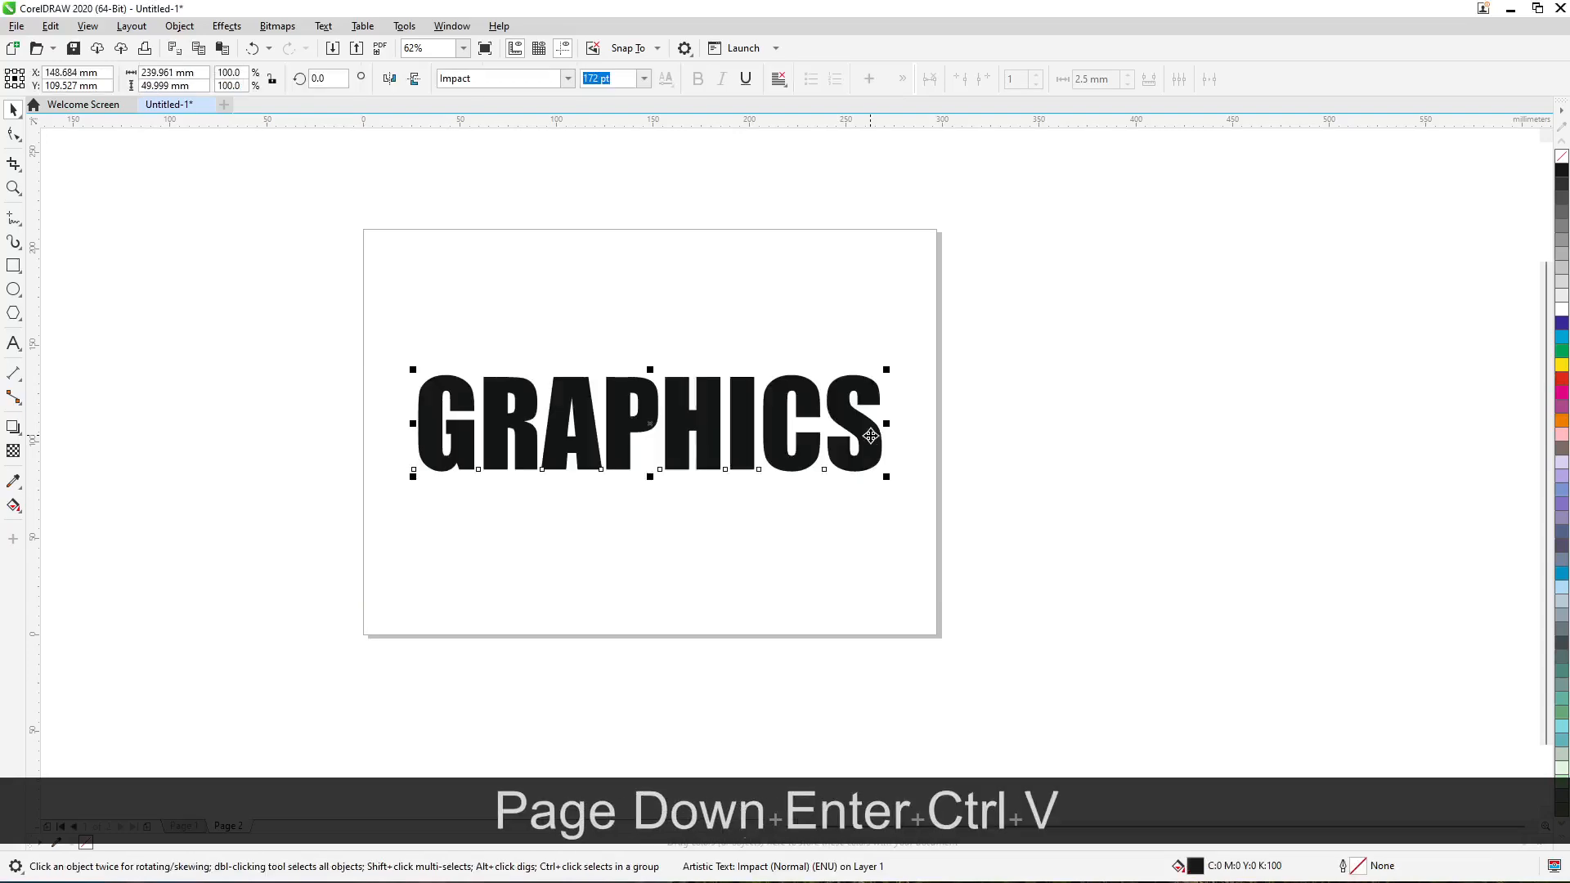
{"action": "key", "text": "Page_Up"}
Convert the GRAPHICS text on page 1 to curves.
{"action": "left_click", "coordinate": [873, 441]}
{"action": "scroll", "coordinate": [892, 393], "scroll_direction": "up", "scroll_amount": 3}
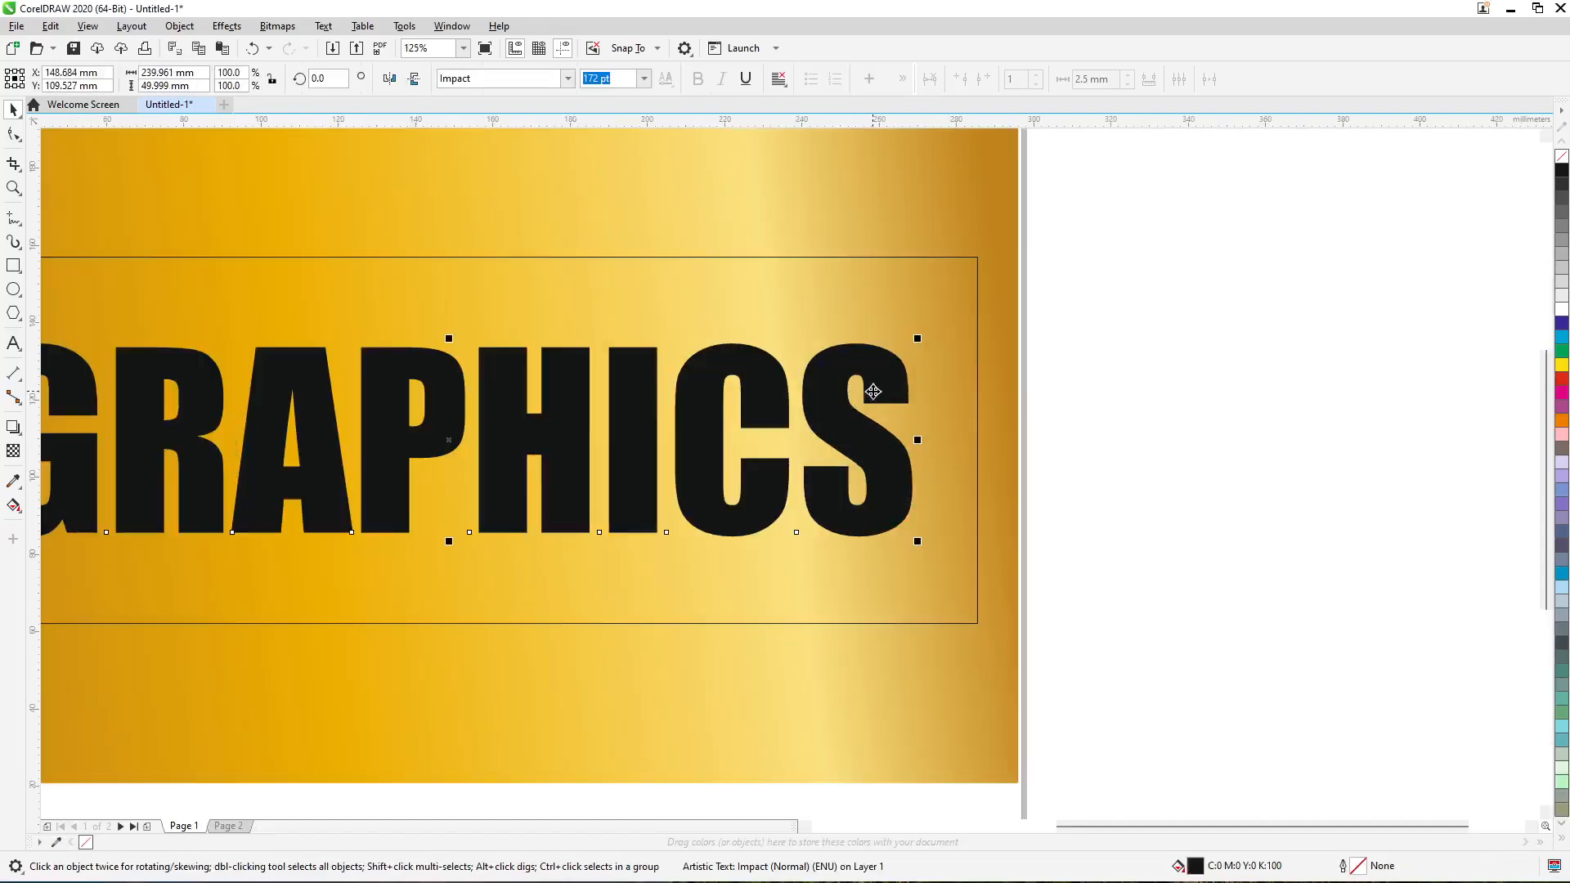
{"action": "scroll", "coordinate": [884, 371], "scroll_direction": "up", "scroll_amount": 3}
{"action": "right_click", "coordinate": [884, 370]}
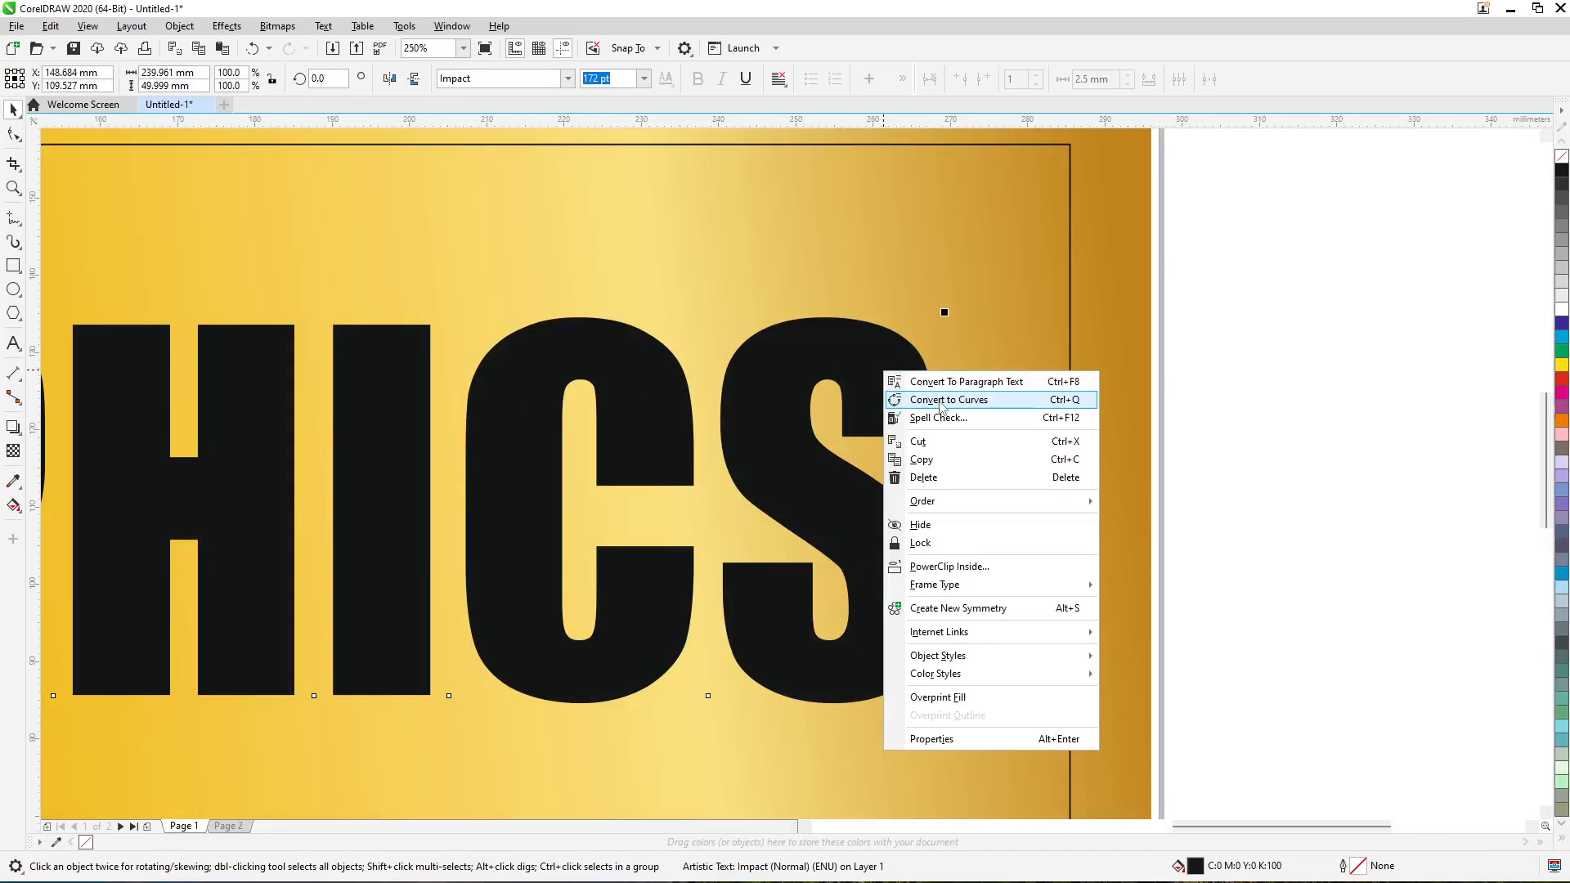
{"action": "left_click", "coordinate": [942, 400]}
{"action": "scroll", "coordinate": [932, 433], "scroll_direction": "down", "scroll_amount": 2}
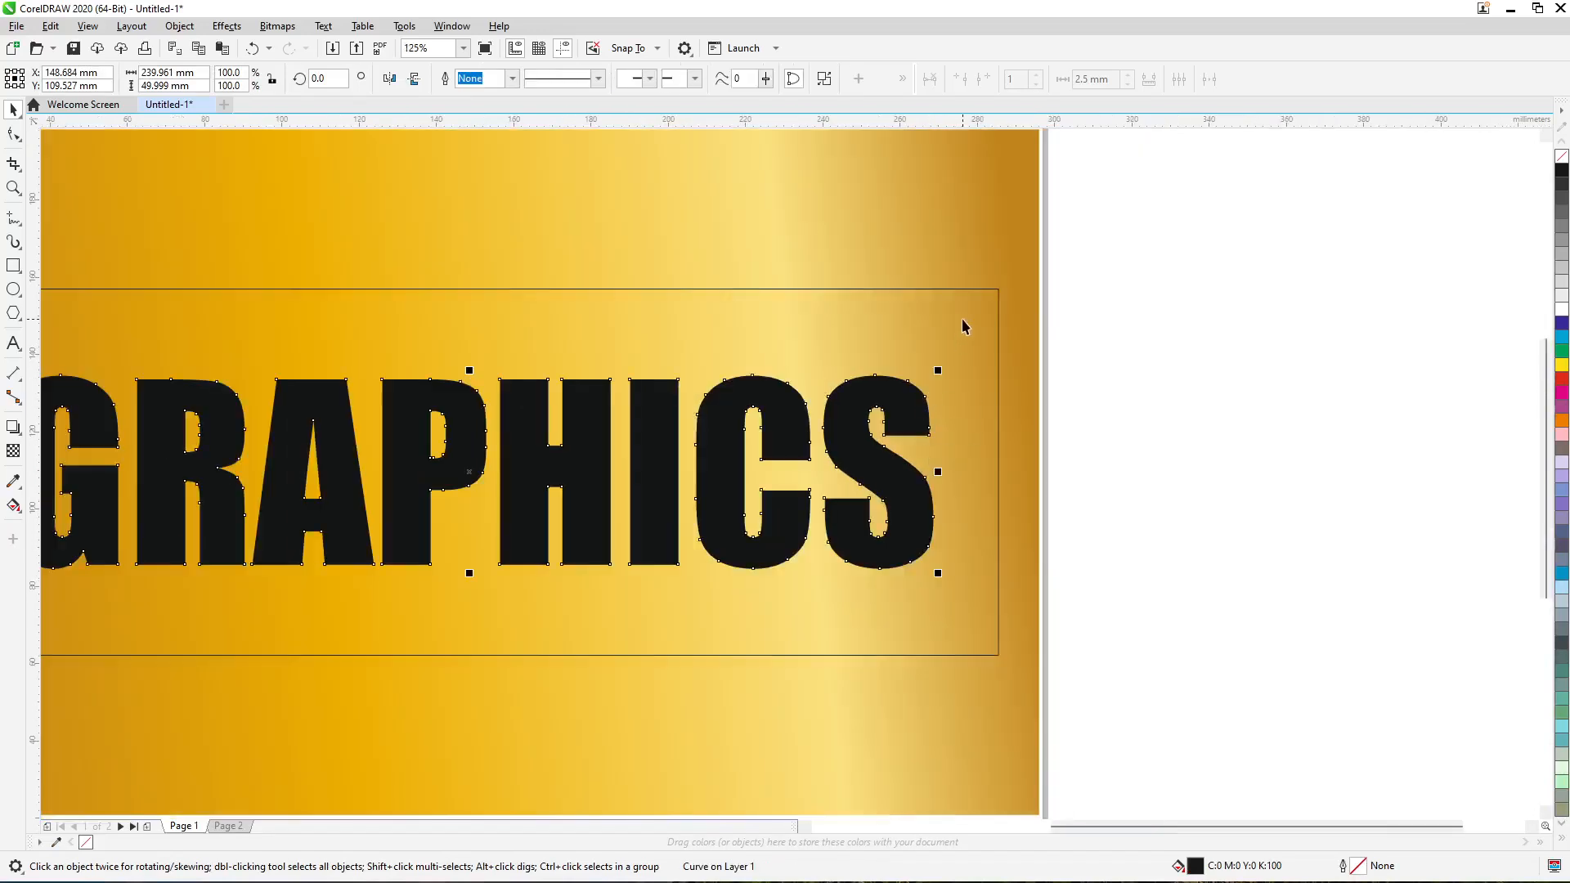
Convert the outlined rectangle around the letters to curves.
{"action": "left_click", "coordinate": [961, 317]}
{"action": "scroll", "coordinate": [992, 284], "scroll_direction": "up", "scroll_amount": 2}
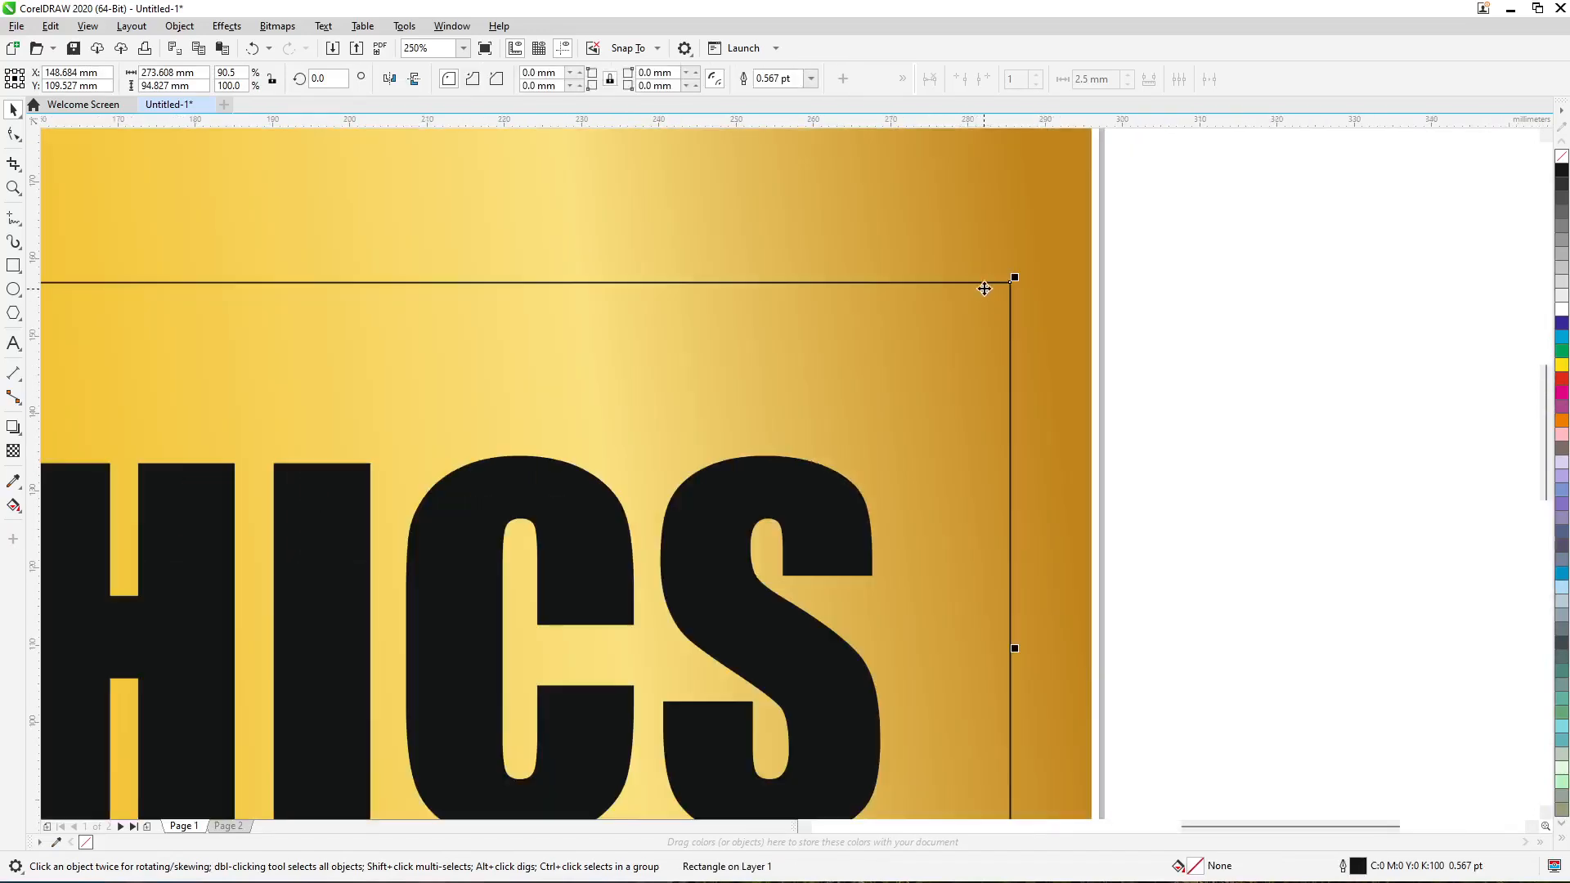
{"action": "right_click", "coordinate": [985, 285]}
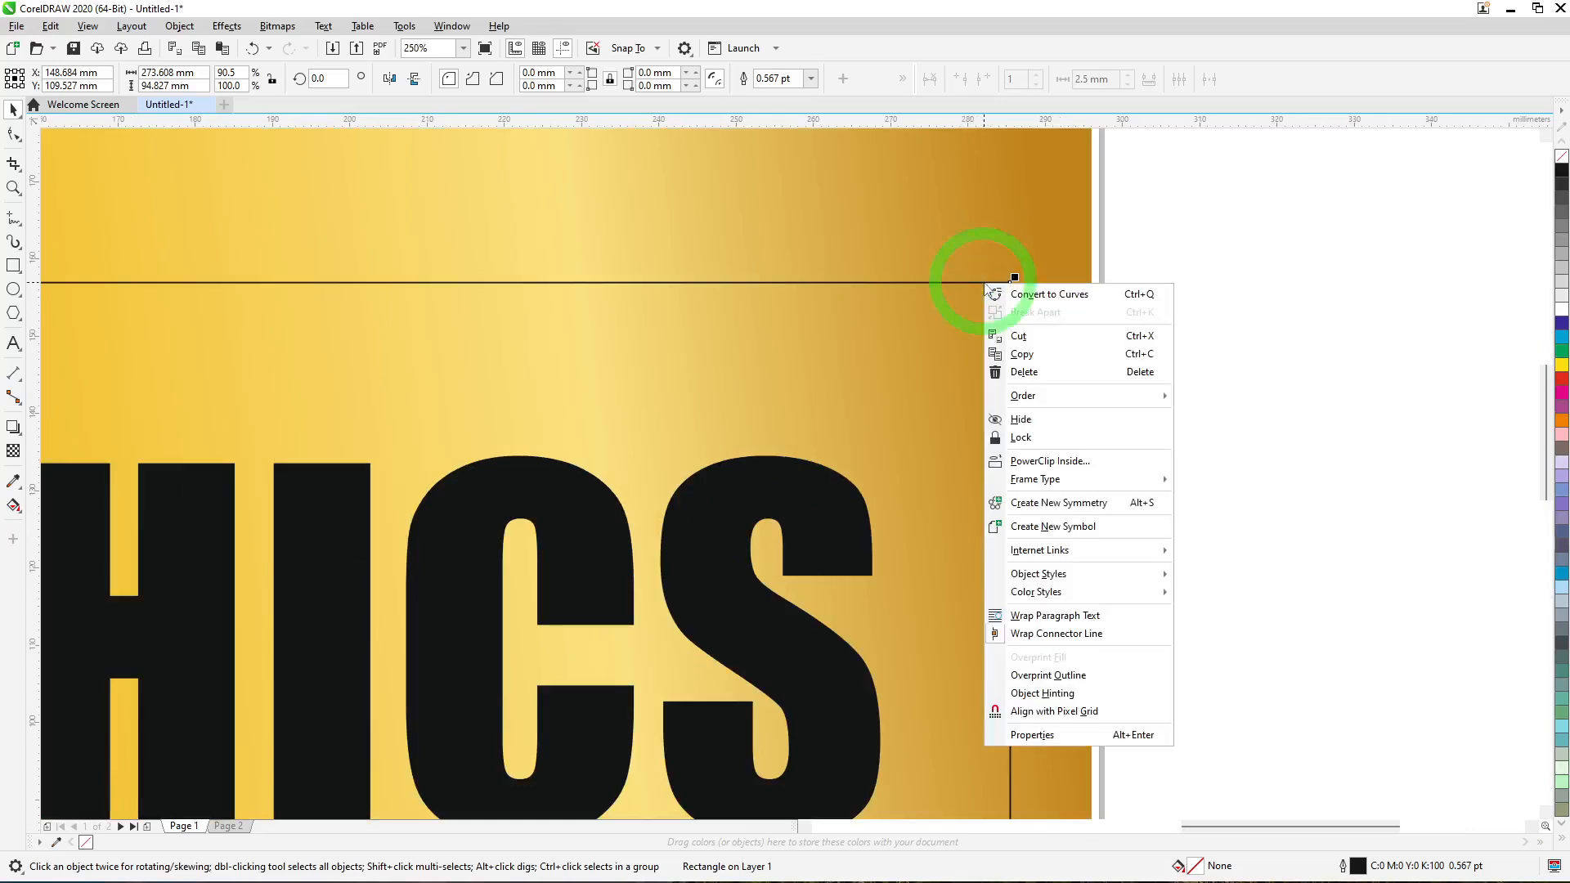
{"action": "left_click", "coordinate": [1053, 303]}
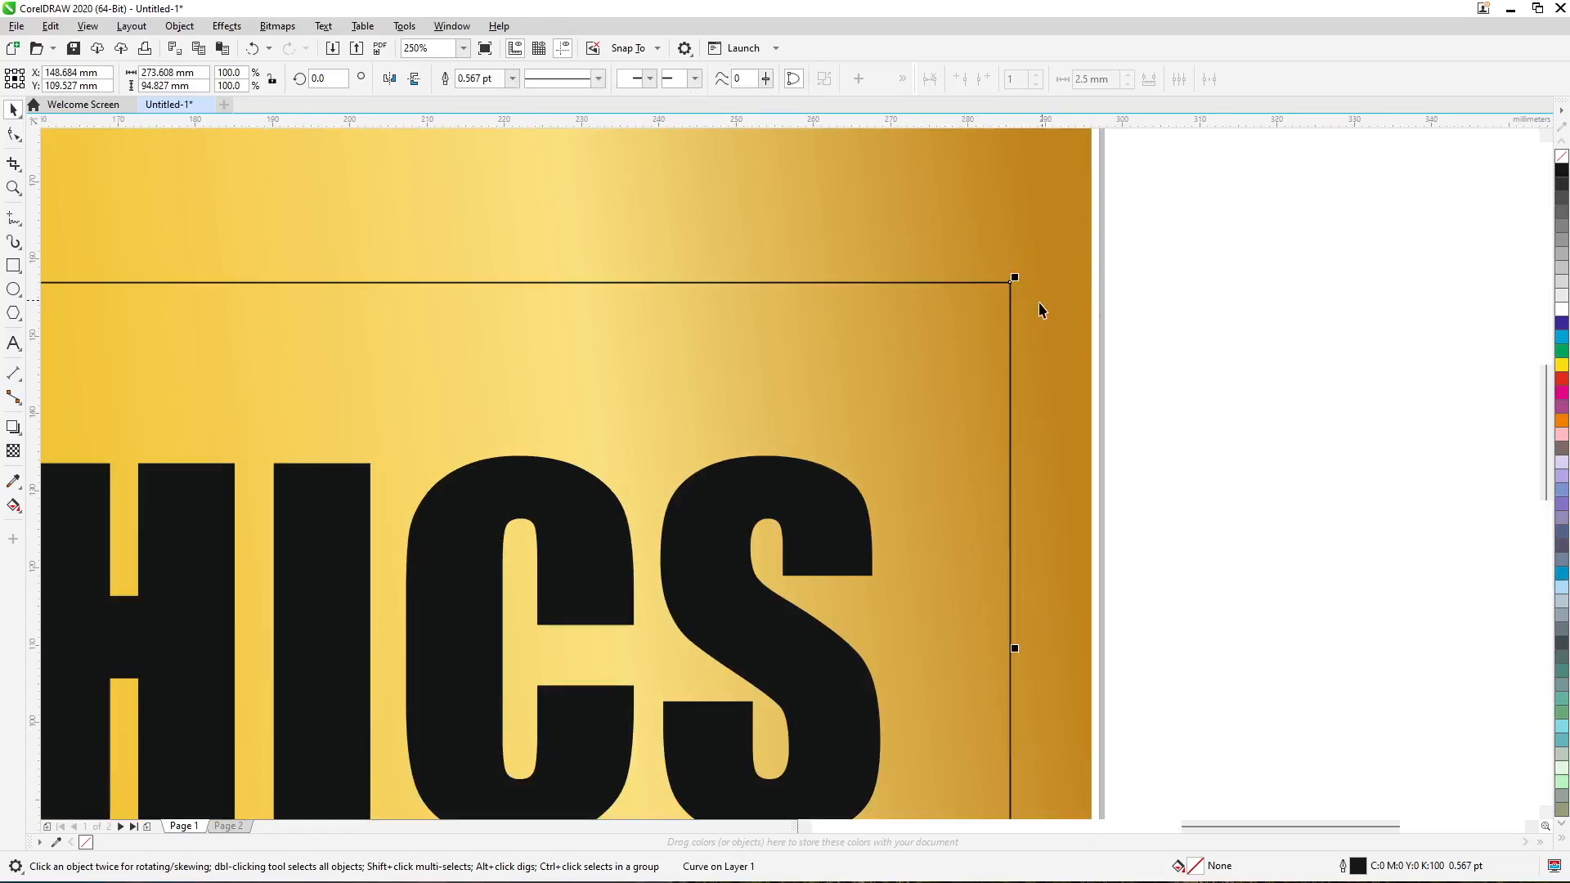
Trim the rectangle with the GRAPHICS letter curves and delete the leftover black letters.
{"action": "scroll", "coordinate": [1048, 401], "scroll_direction": "down", "scroll_amount": 4}
{"action": "left_click", "coordinate": [445, 316]}
{"action": "left_click_drag", "start_coordinate": [407, 321], "coordinate": [1141, 556]}
{"action": "scroll", "coordinate": [733, 376], "scroll_direction": "up", "scroll_amount": 2}
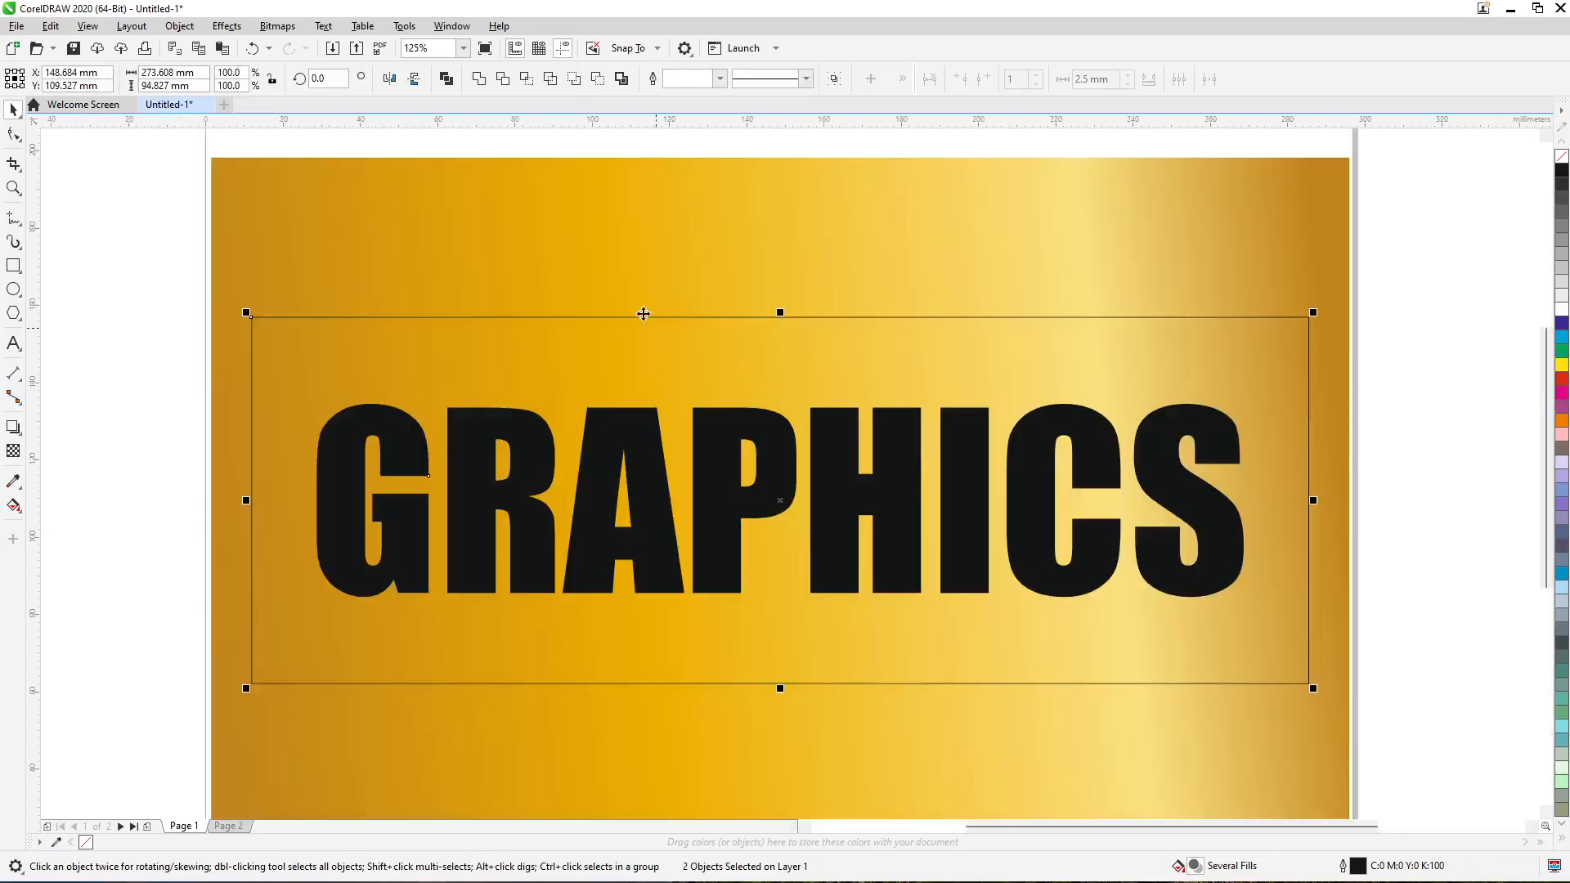
{"action": "left_click", "coordinate": [503, 80]}
{"action": "left_click", "coordinate": [1197, 526]}
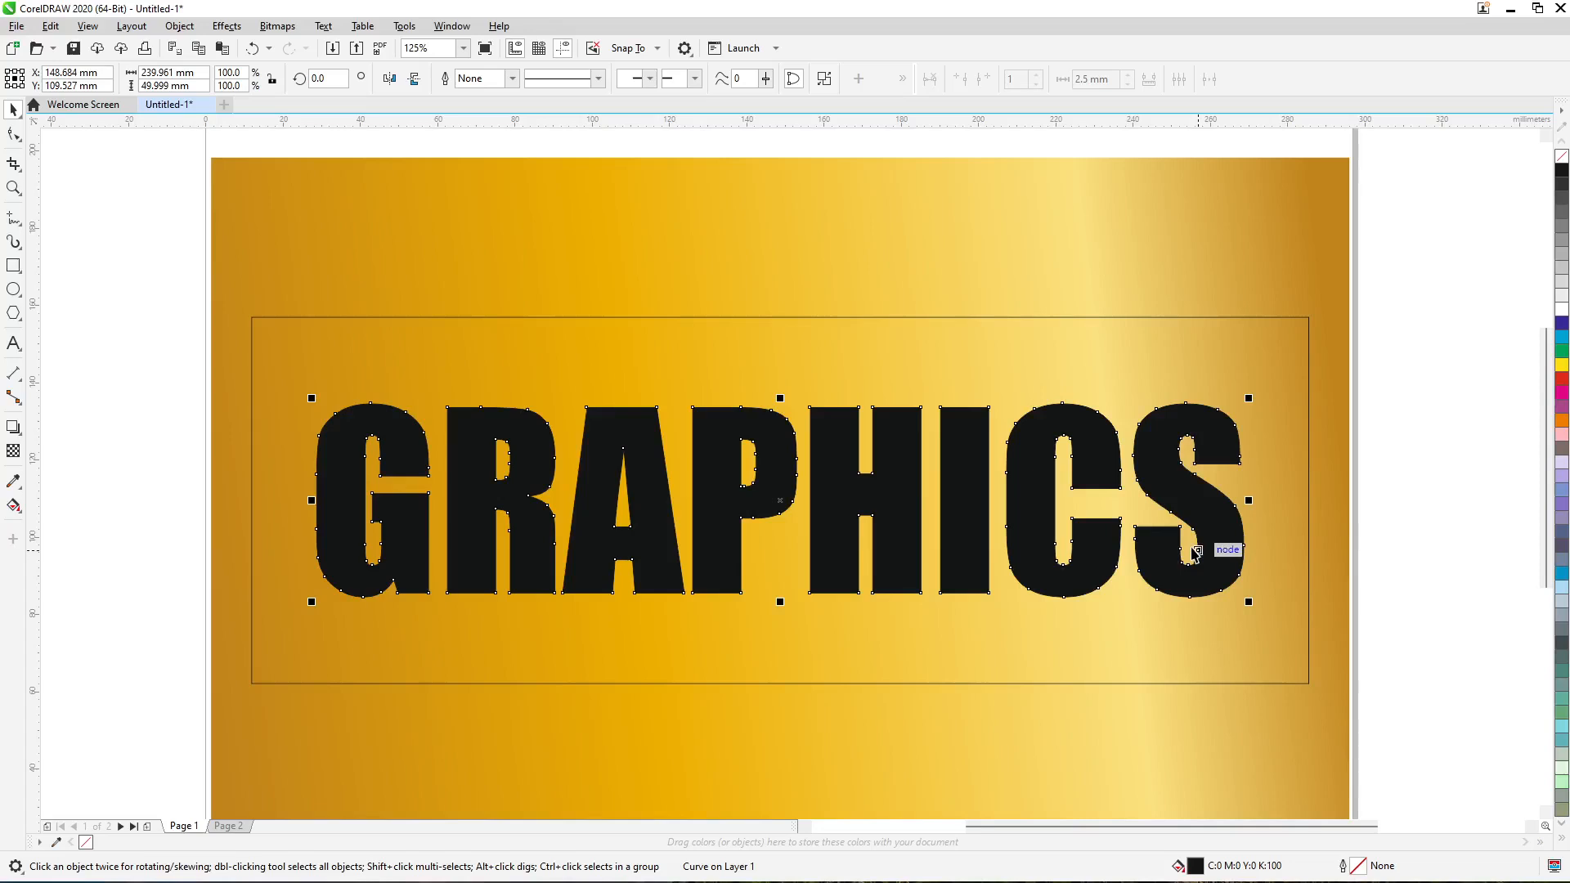
{"action": "key", "text": "Delete"}
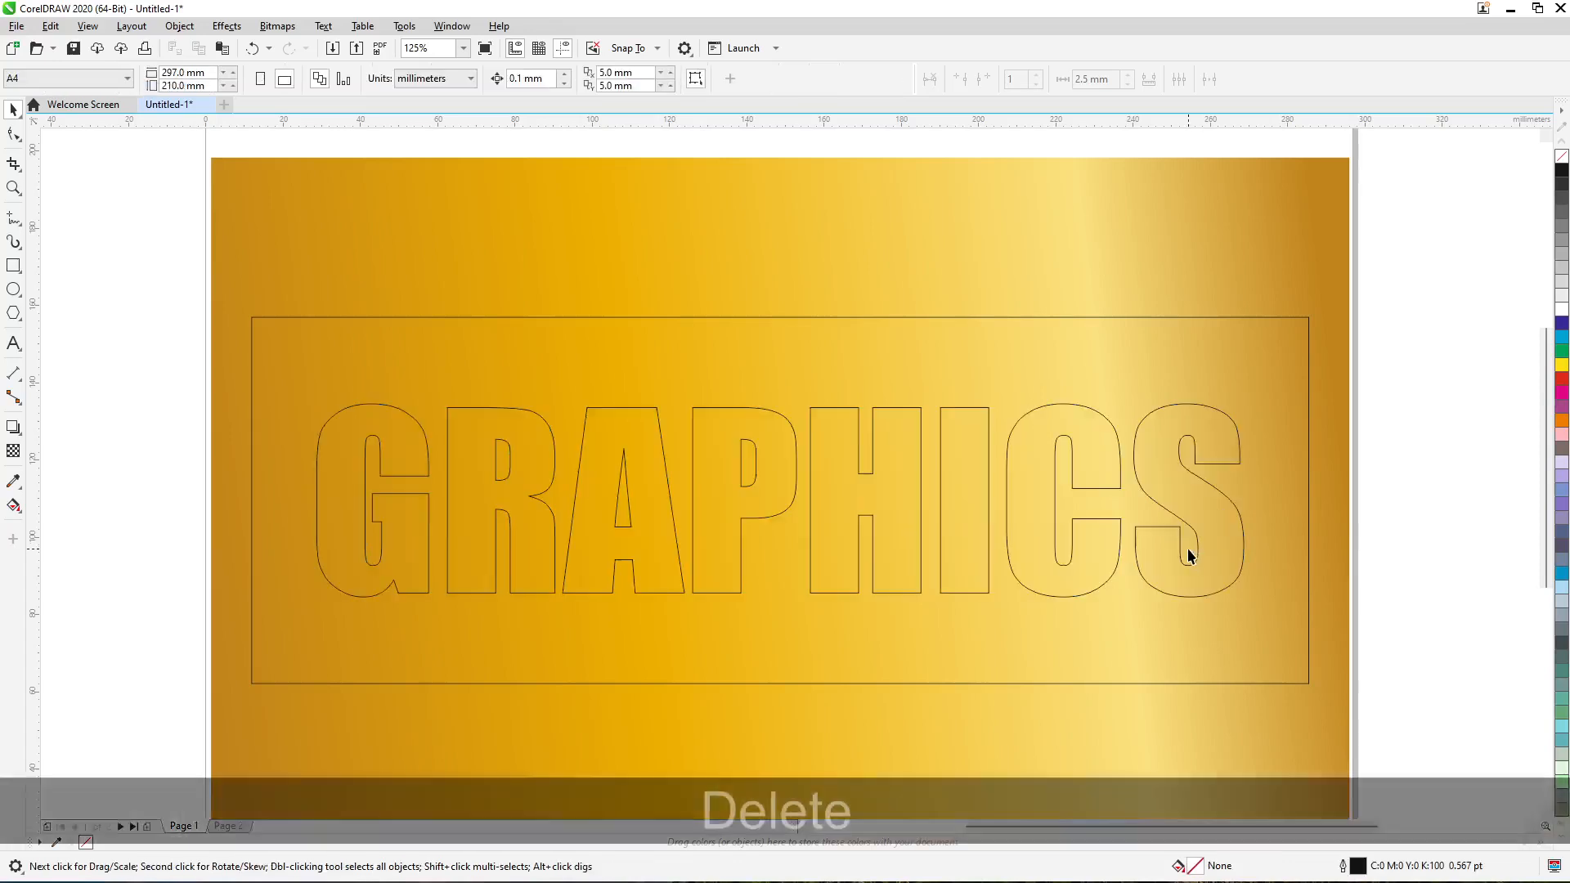
Fill the trimmed rectangle with rich black, C:100 M:100 Y:100 K:100.
{"action": "left_click", "coordinate": [1104, 470]}
{"action": "left_click", "coordinate": [1123, 467]}
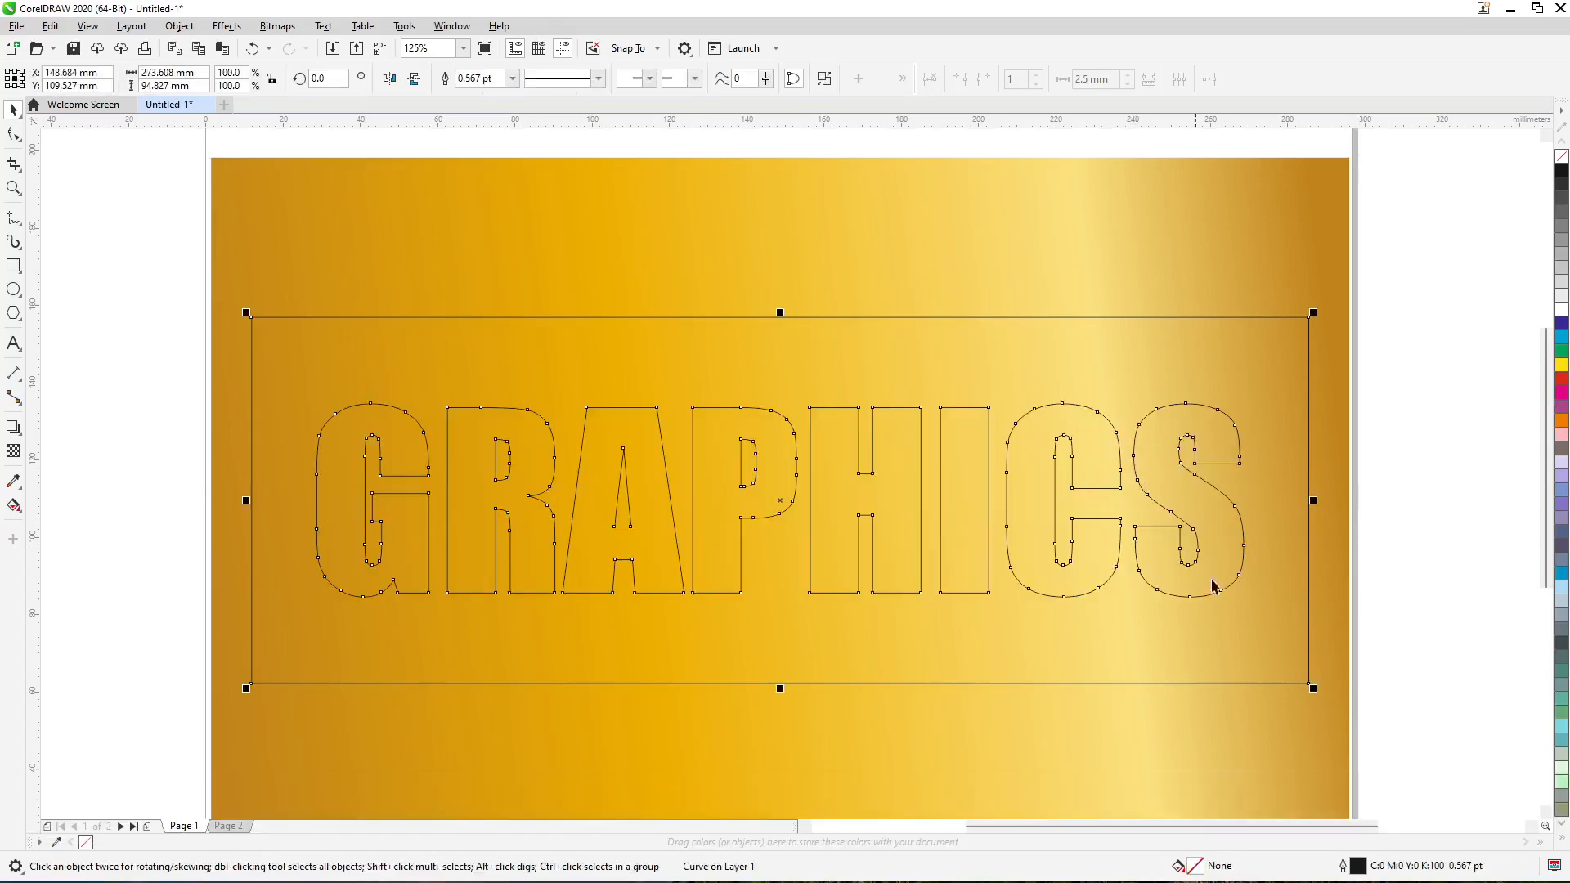
{"action": "left_click", "coordinate": [1563, 833]}
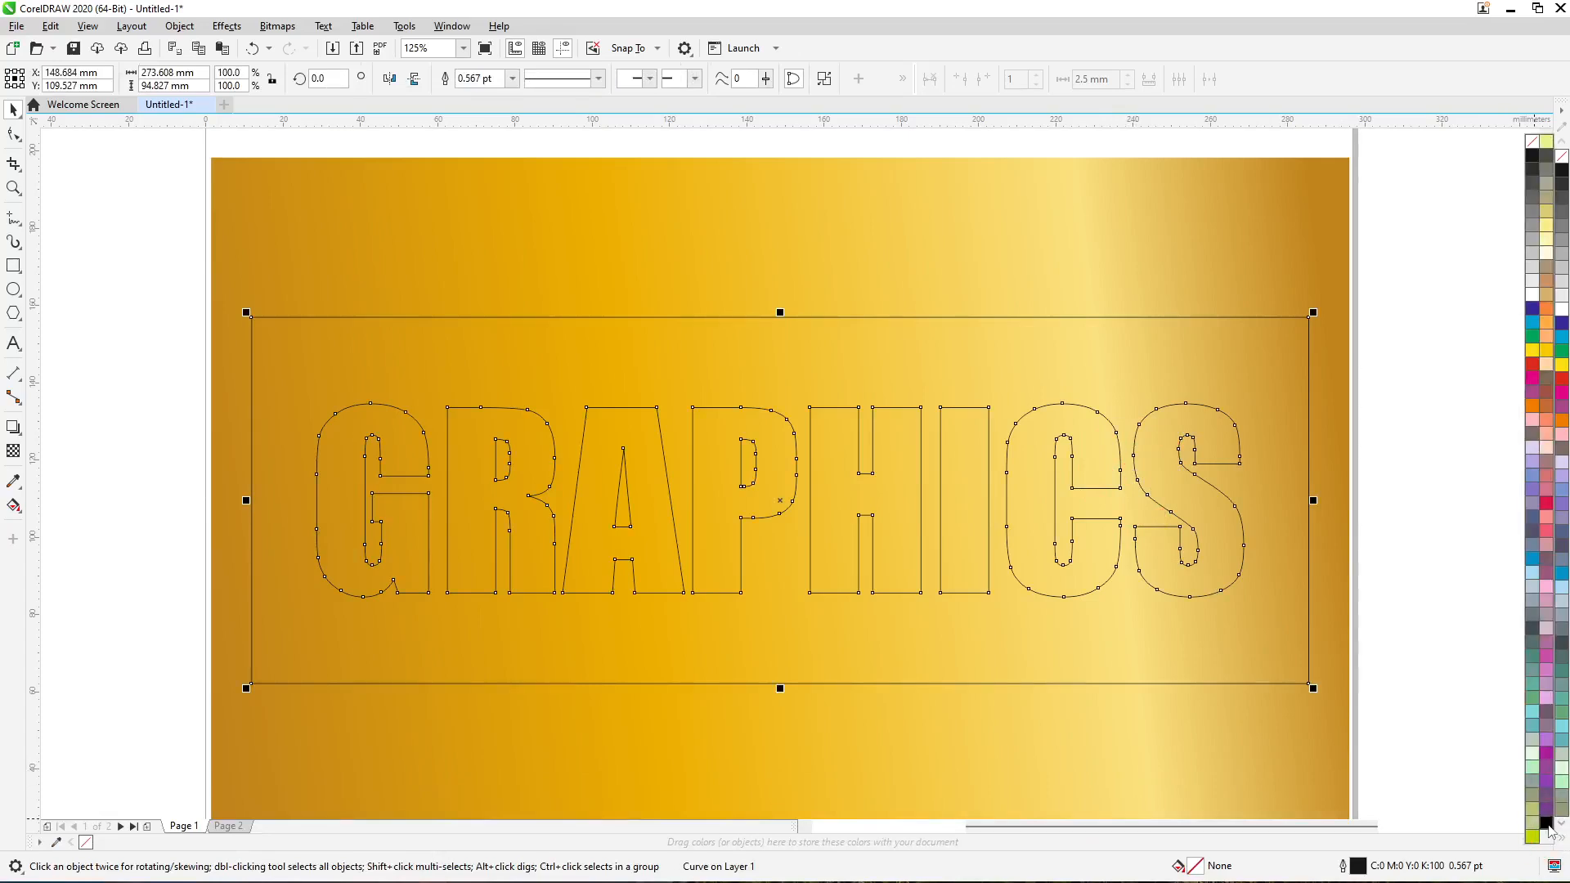
{"action": "left_click", "coordinate": [1547, 824]}
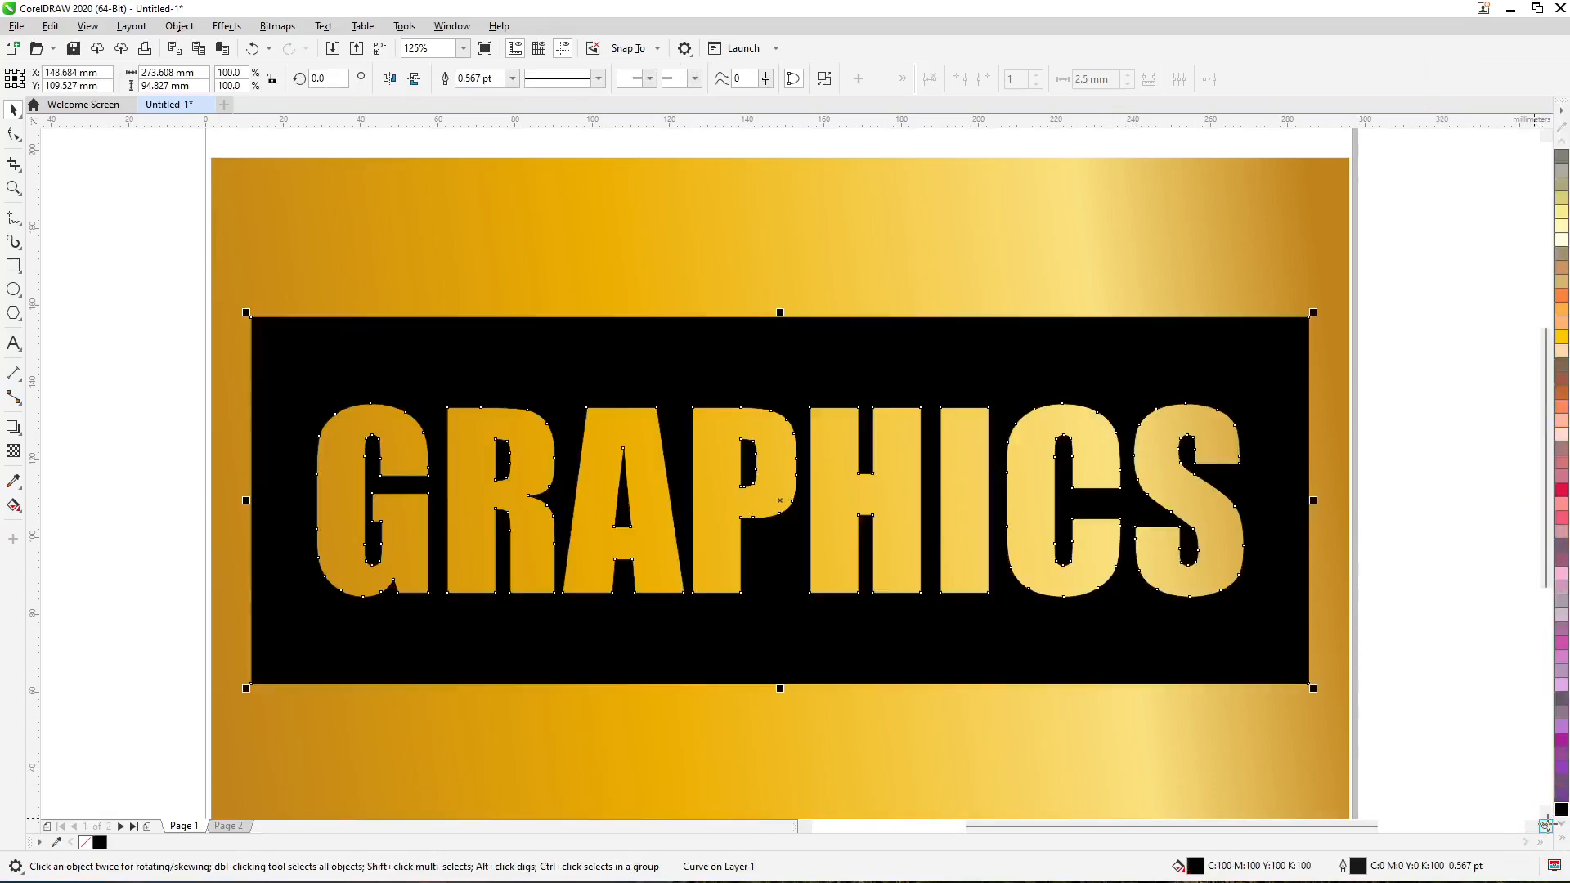
{"action": "left_click", "coordinate": [847, 458]}
{"action": "scroll", "coordinate": [847, 459], "scroll_direction": "down", "scroll_amount": 3}
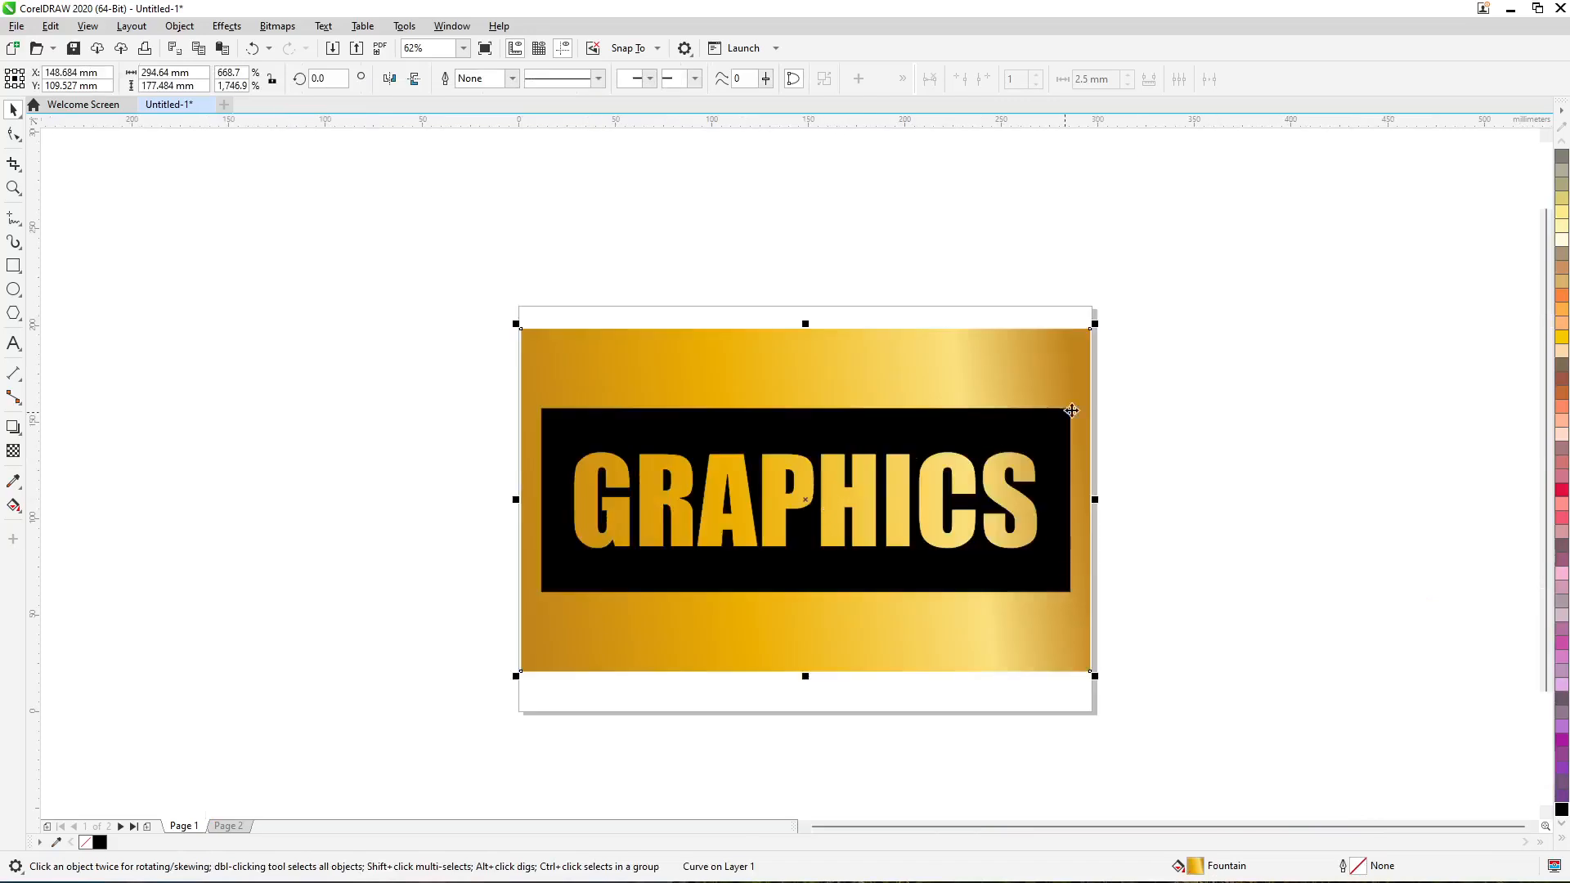
{"action": "left_click", "coordinate": [1155, 380]}
Convert the black cut-out rectangle to a 300 dpi CMYK Color (32-bit) bitmap with anti-aliasing and a transparent background.
{"action": "left_click", "coordinate": [613, 492]}
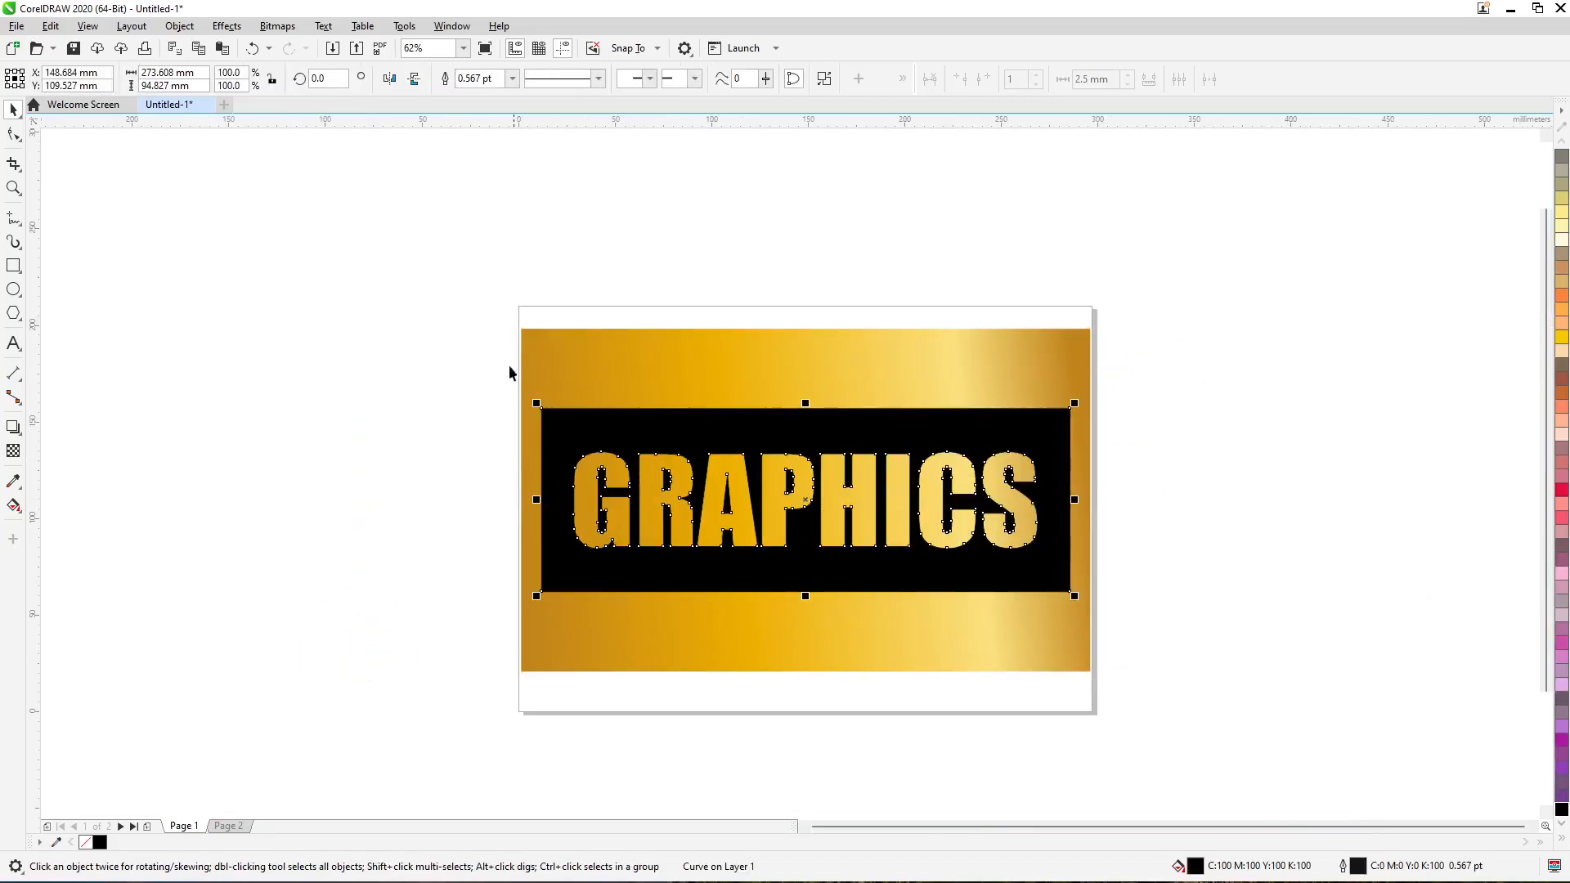
{"action": "left_click", "coordinate": [273, 29]}
{"action": "left_click", "coordinate": [327, 47]}
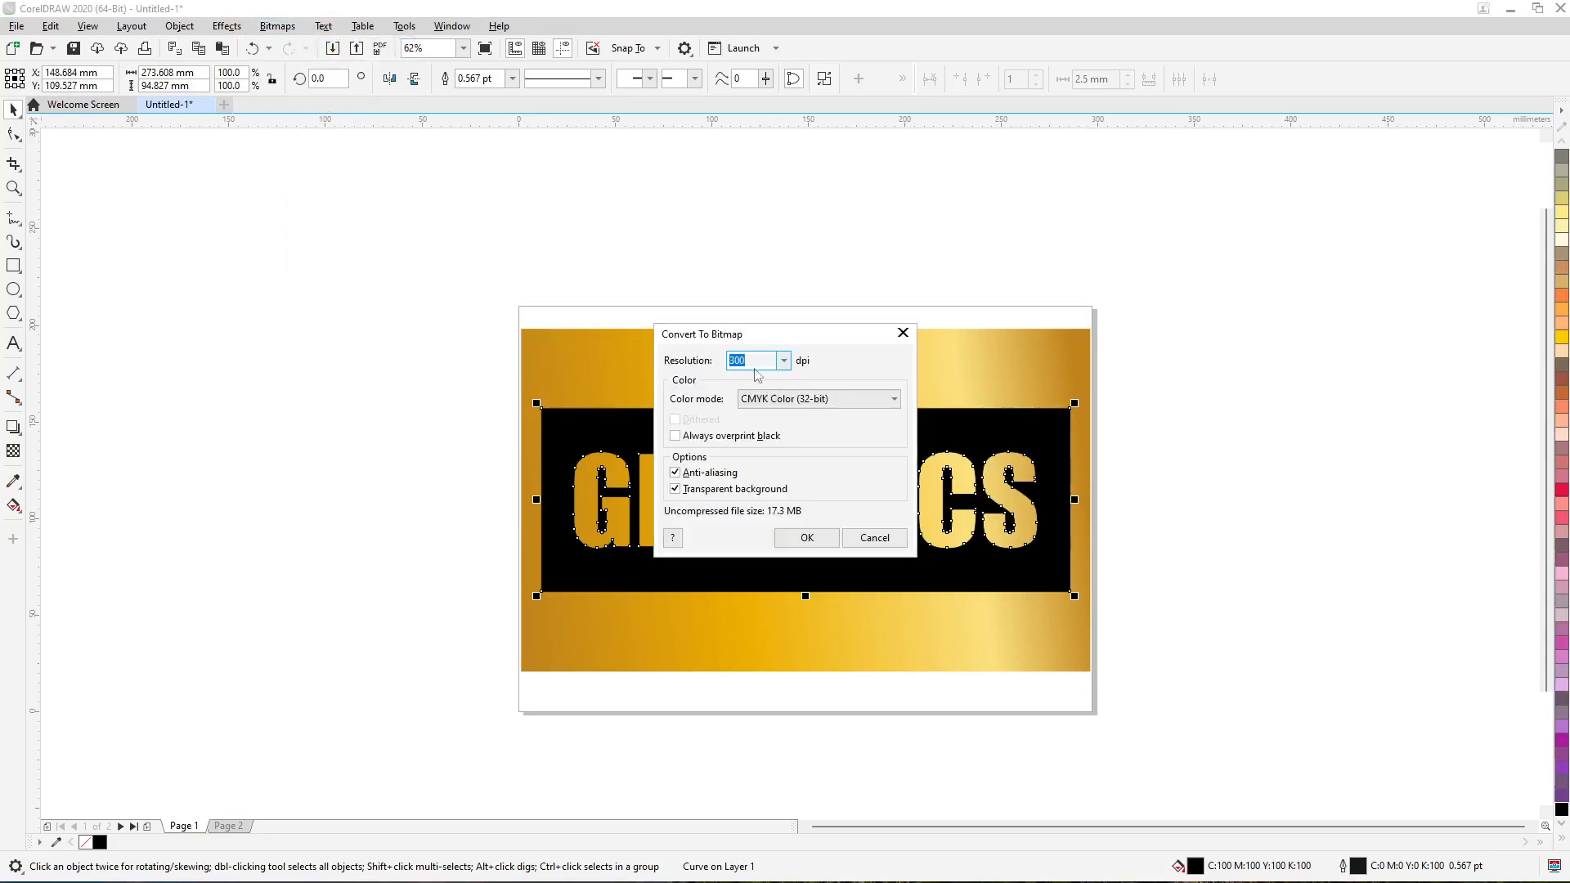
{"action": "left_click", "coordinate": [803, 542]}
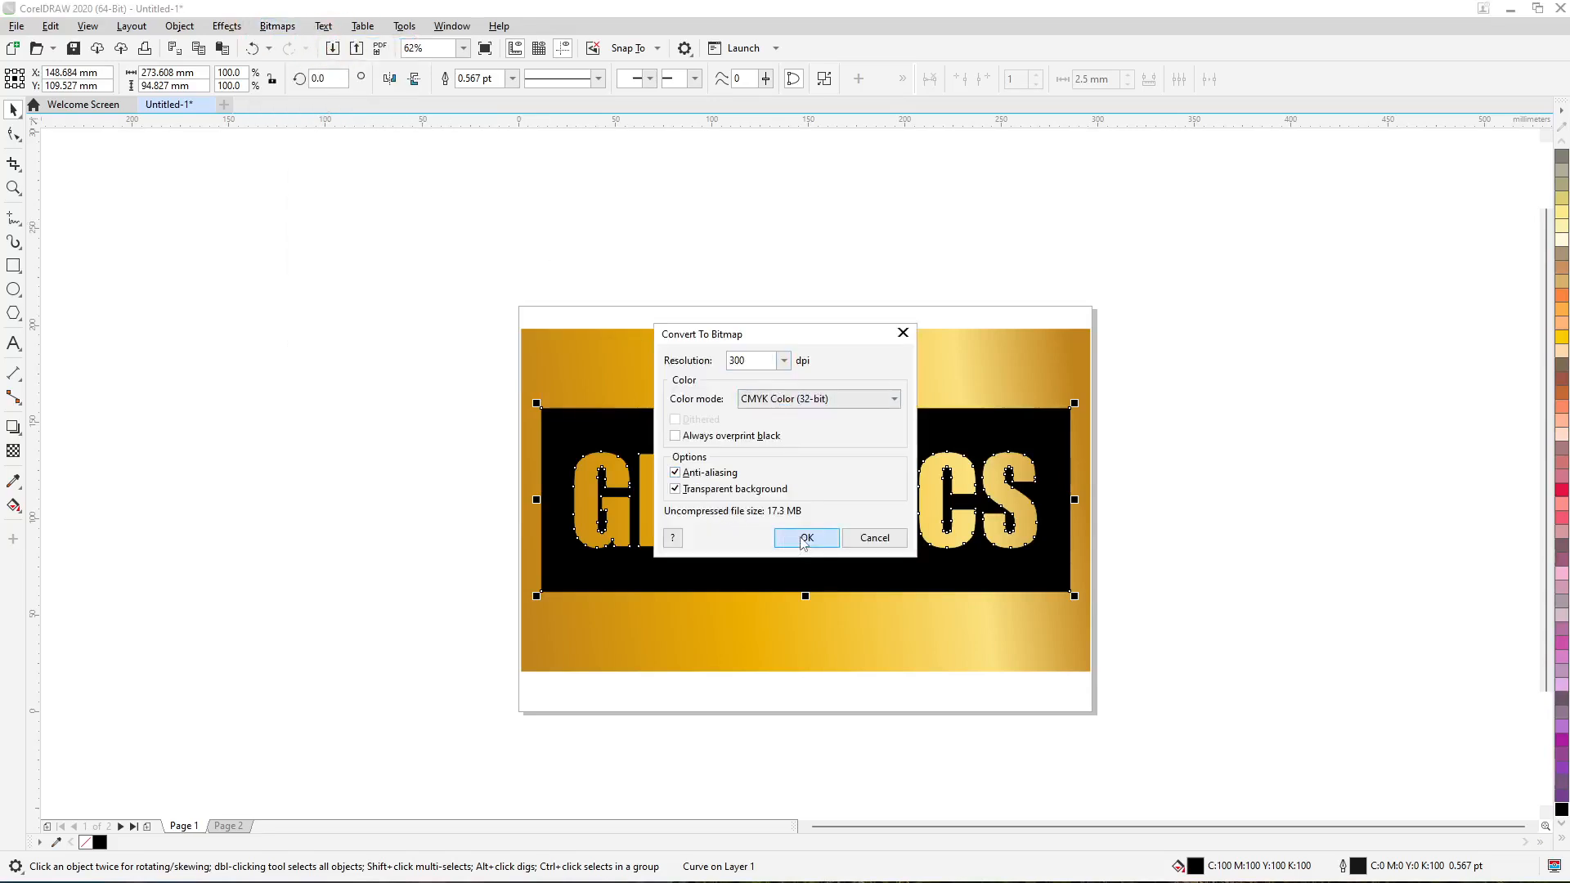
Apply a Gaussian Blur with a 15.4-pixel radius to the black cut-out bitmap.
{"action": "left_click", "coordinate": [241, 28]}
{"action": "mouse_move", "coordinate": [261, 127]}
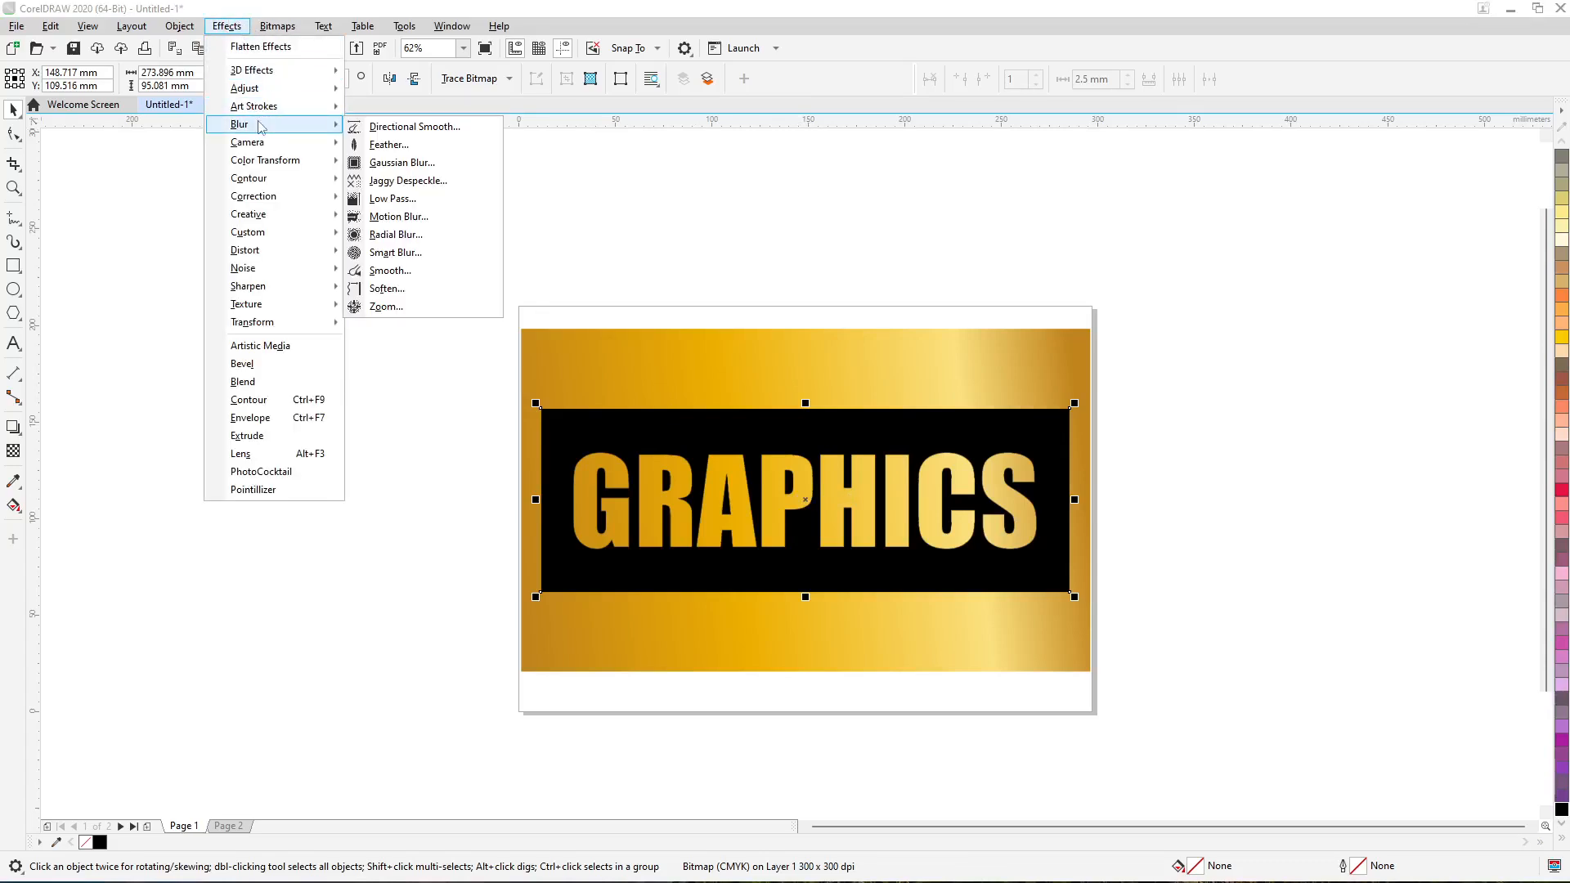
{"action": "left_click", "coordinate": [424, 164]}
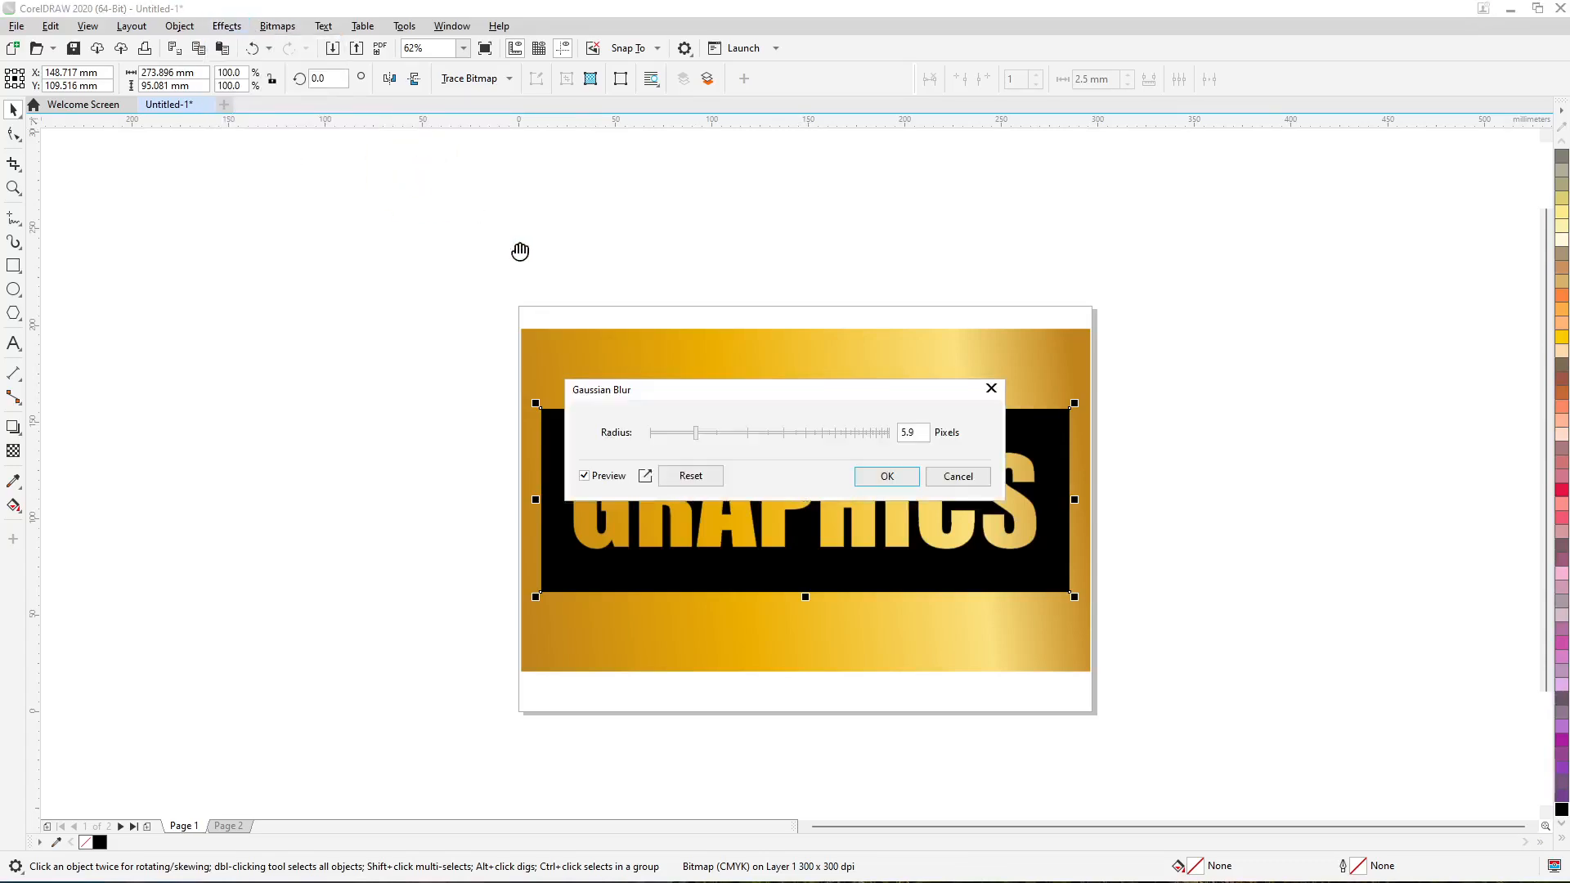
{"action": "left_click_drag", "start_coordinate": [799, 392], "coordinate": [1147, 479]}
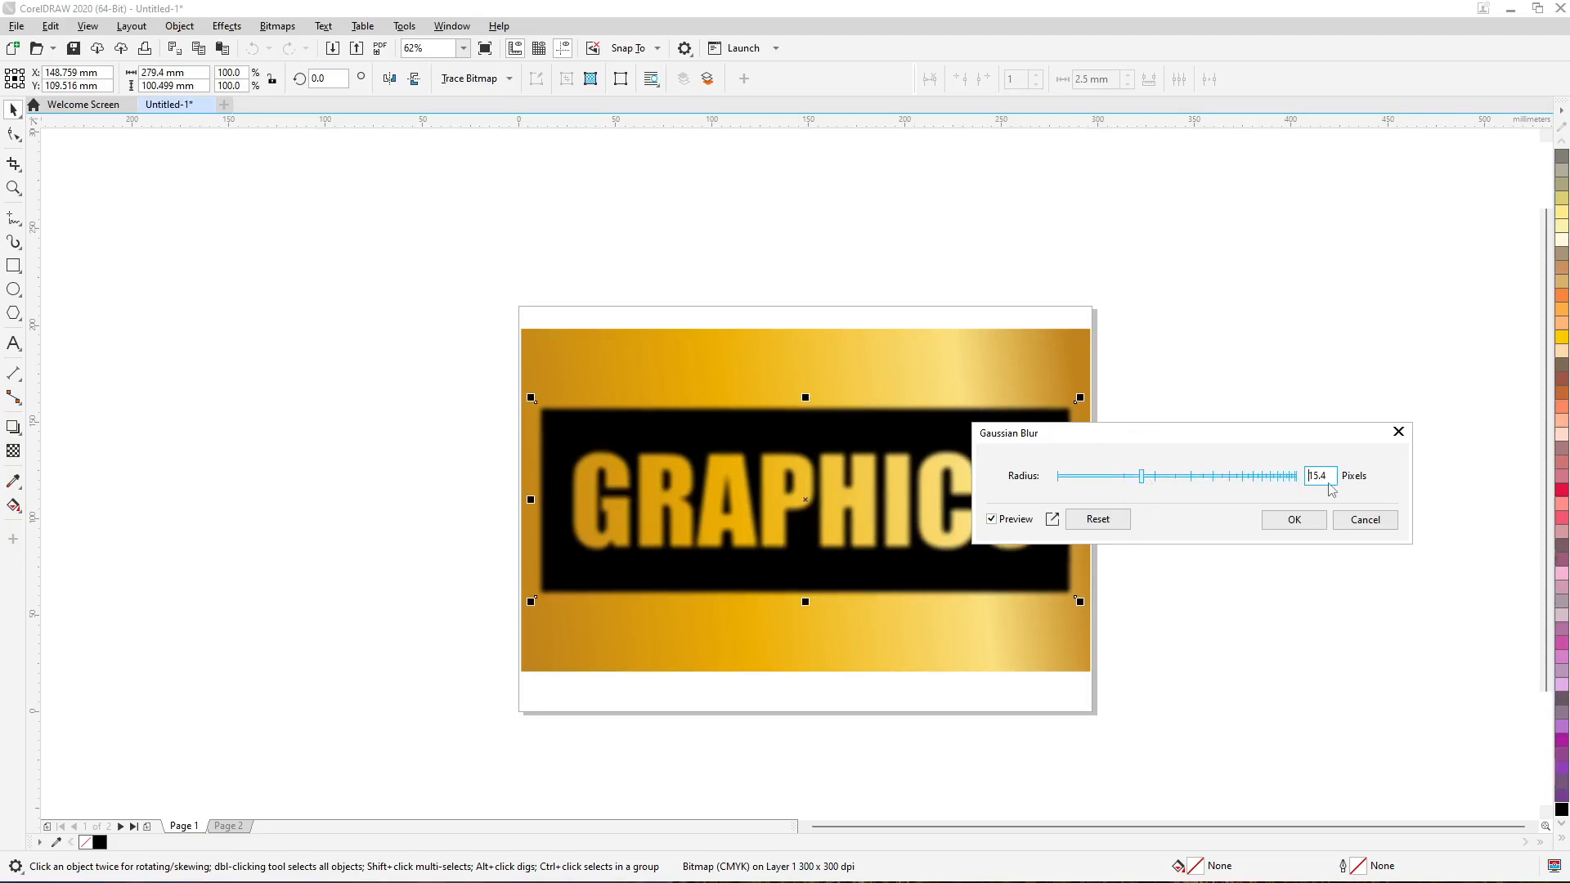
{"action": "left_click", "coordinate": [1300, 520]}
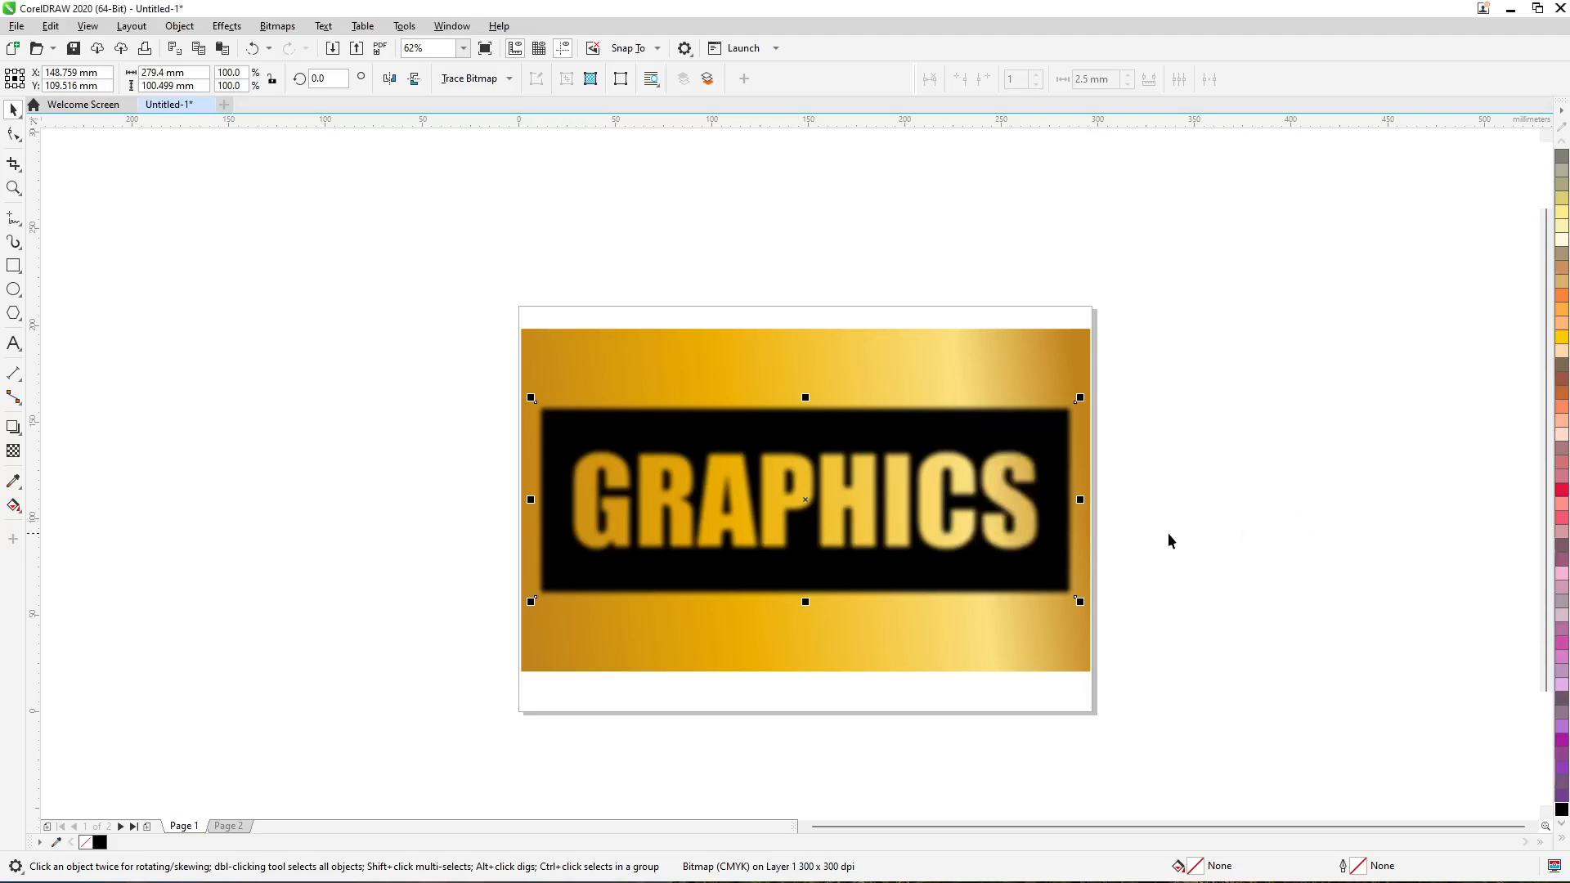
{"action": "left_click", "coordinate": [1162, 538]}
Copy the GRAPHICS text from page 2 and paste it over the blurred cut-out on page 1.
{"action": "scroll", "coordinate": [878, 549], "scroll_direction": "up", "scroll_amount": 3}
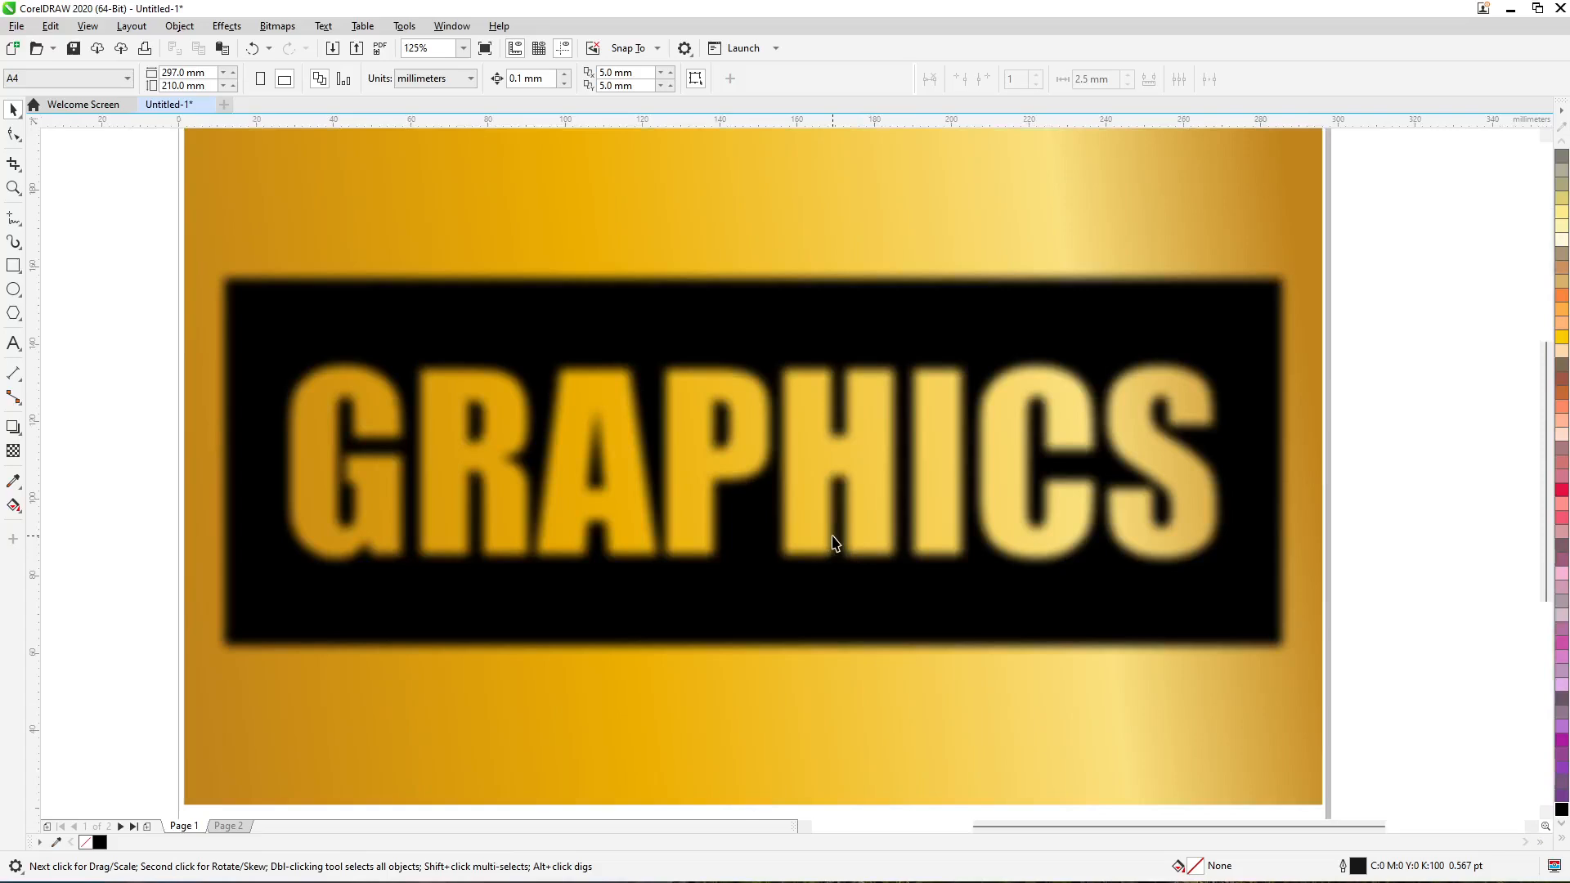
{"action": "key", "text": "Page_Down"}
{"action": "left_click", "coordinate": [850, 459]}
{"action": "key", "text": "ctrl+c"}
{"action": "key", "text": "Page_Up"}
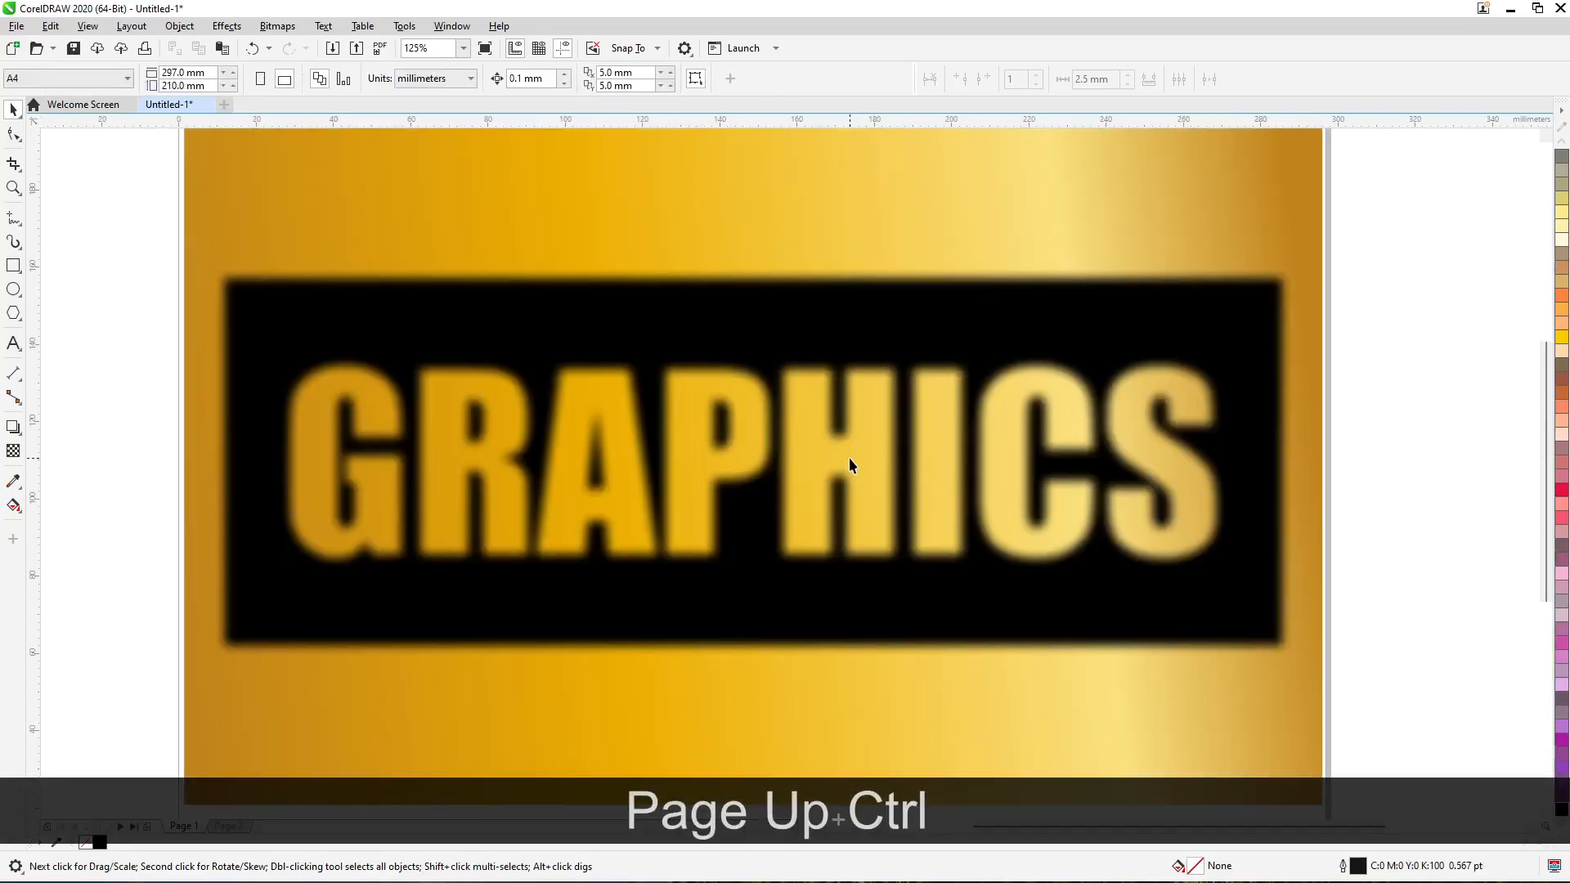
{"action": "key", "text": "ctrl+v"}
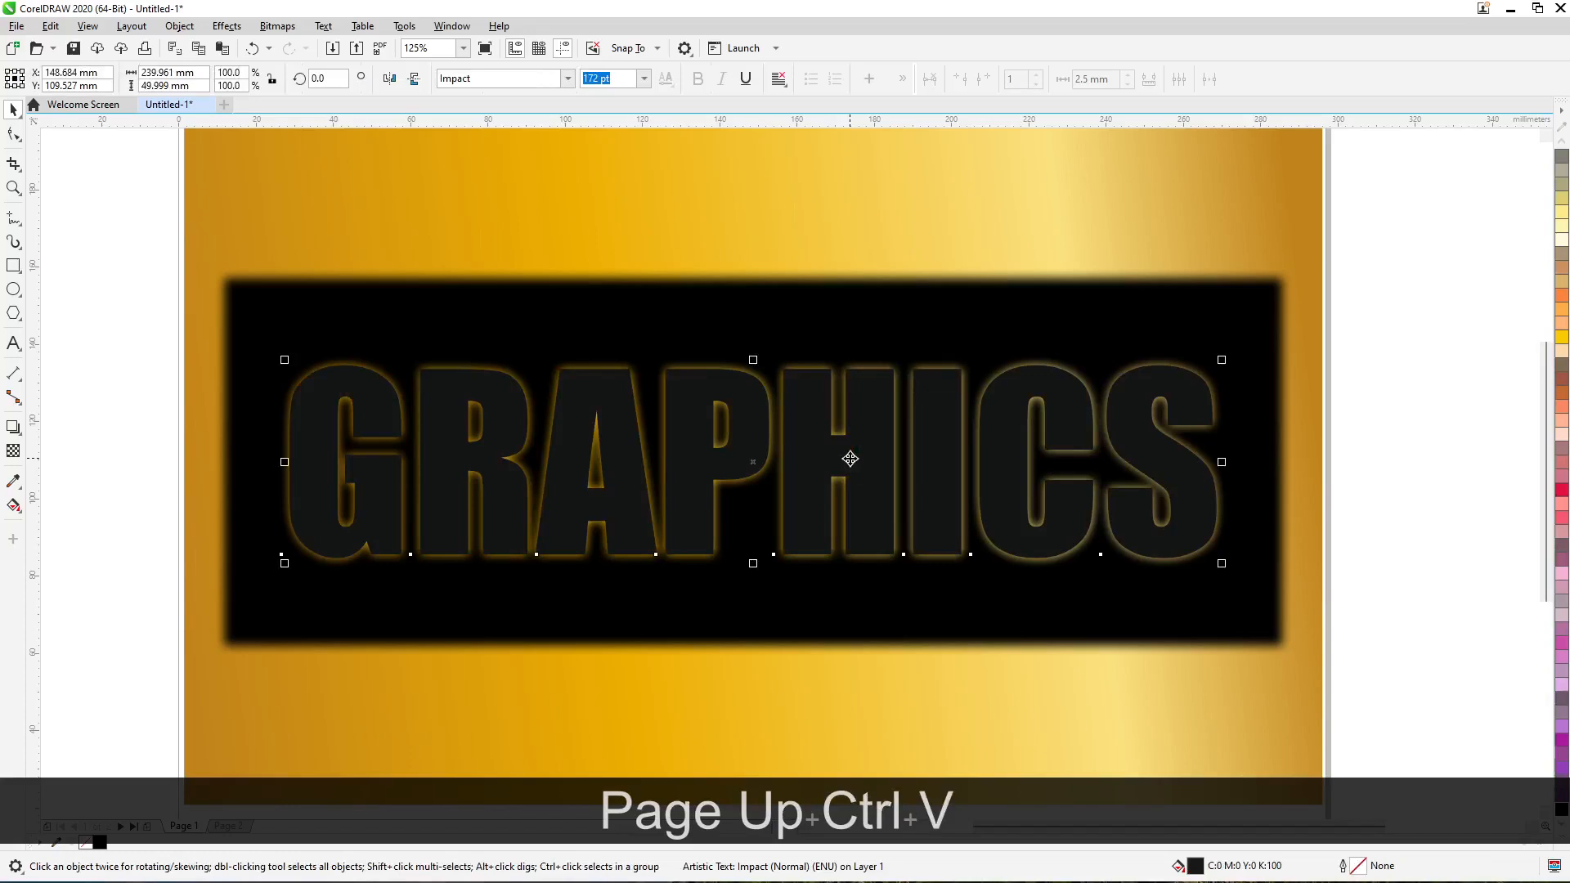
Give the pasted GRAPHICS text a red (C:0 M:100 Y:100 K:0) hairline outline and remove its fill.
{"action": "left_click", "coordinate": [1562, 842]}
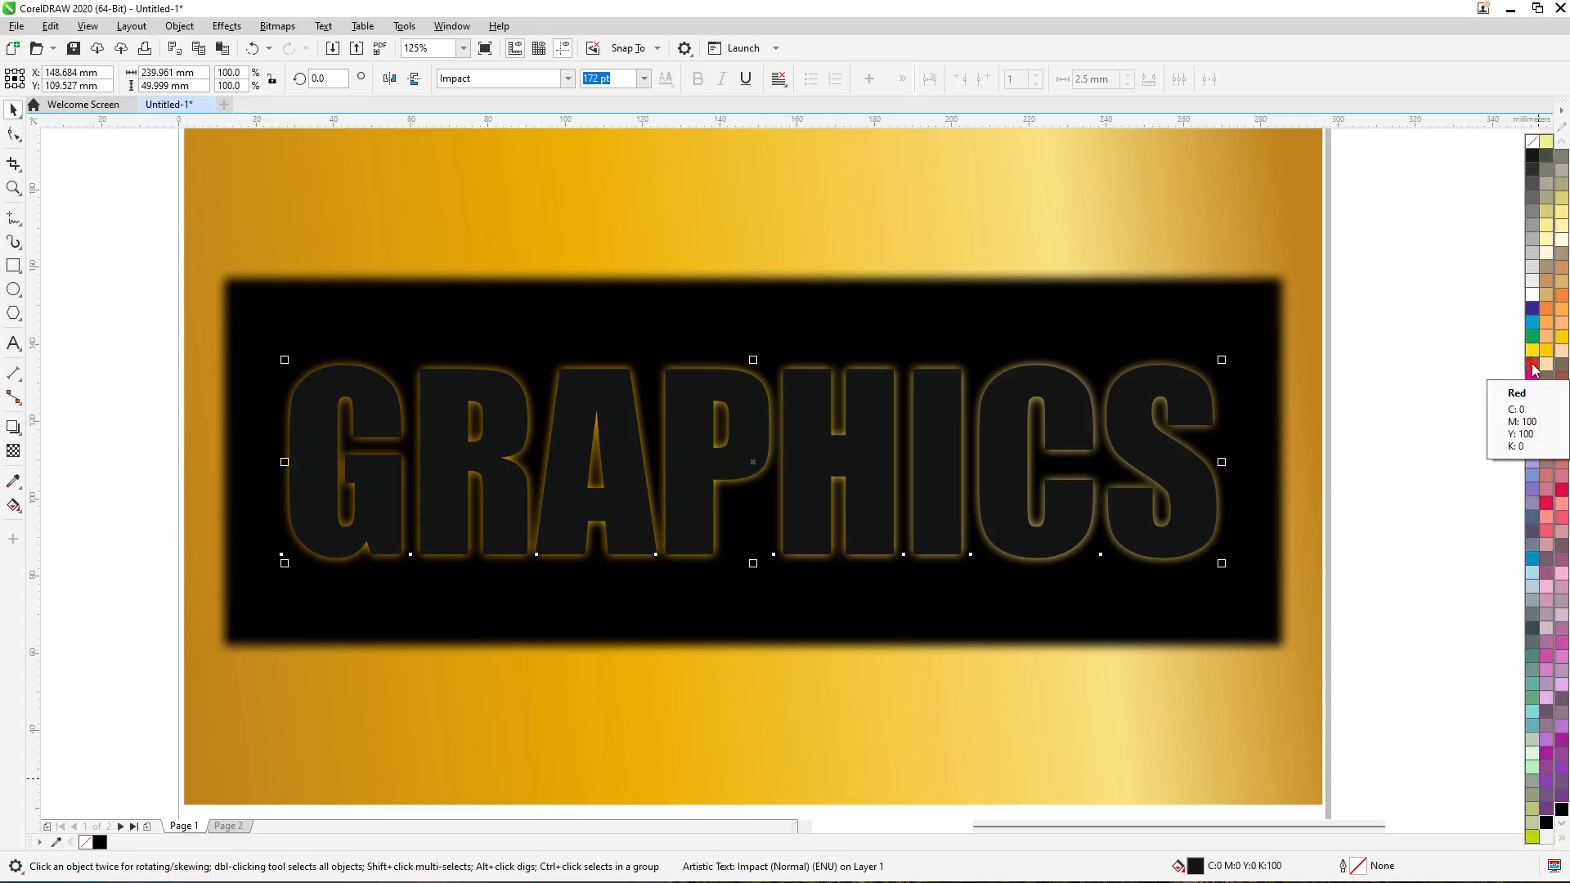
{"action": "right_click", "coordinate": [1533, 370]}
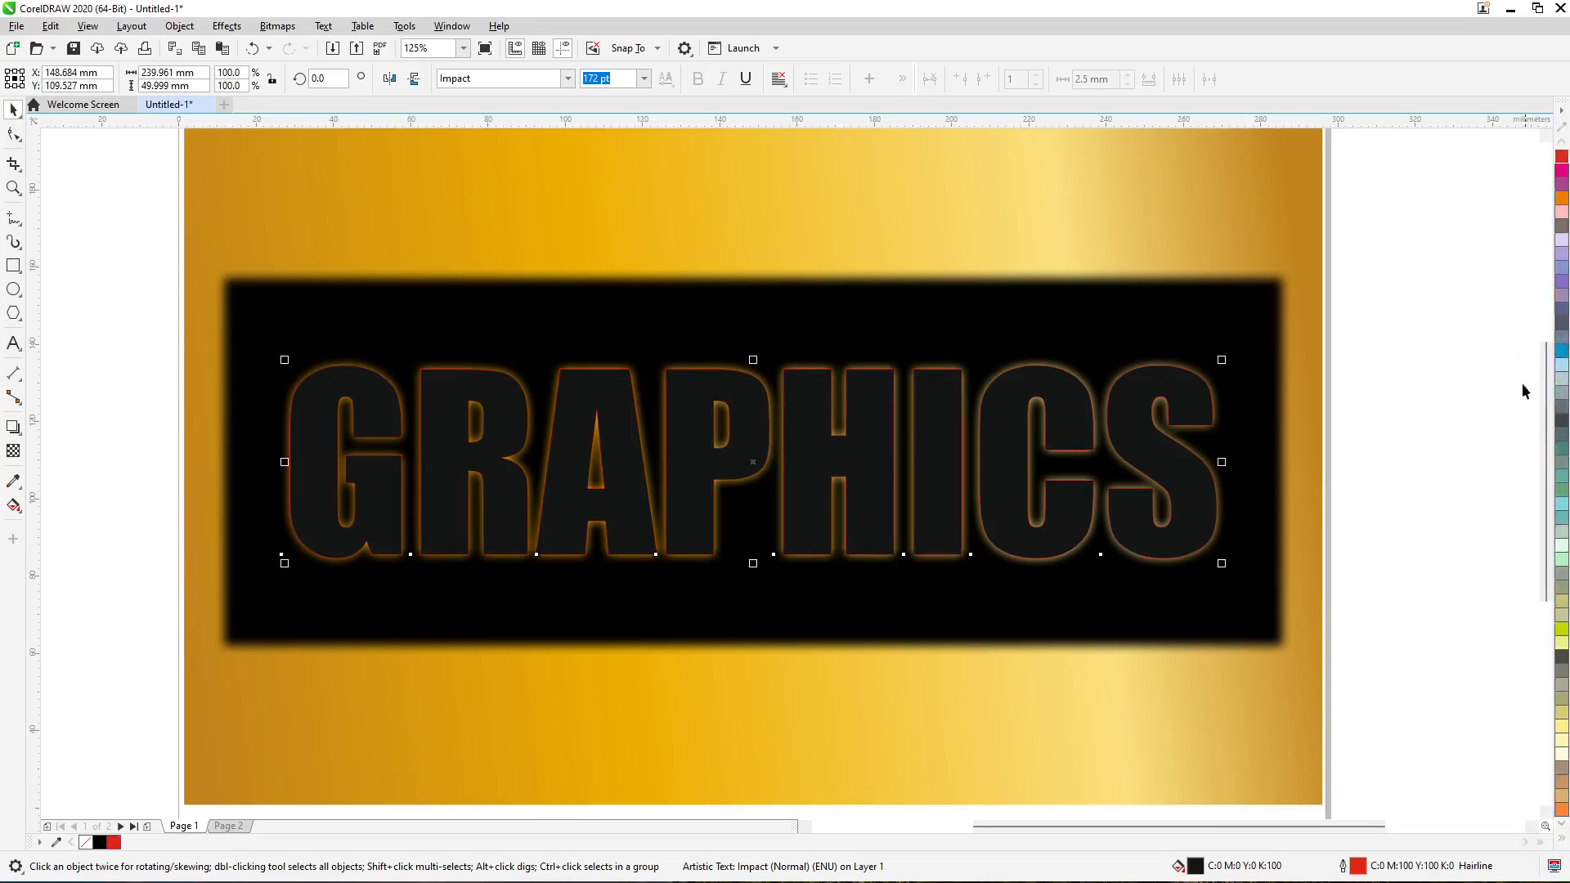
{"action": "left_click", "coordinate": [1331, 498]}
{"action": "left_click", "coordinate": [1192, 479]}
{"action": "left_click", "coordinate": [86, 842]}
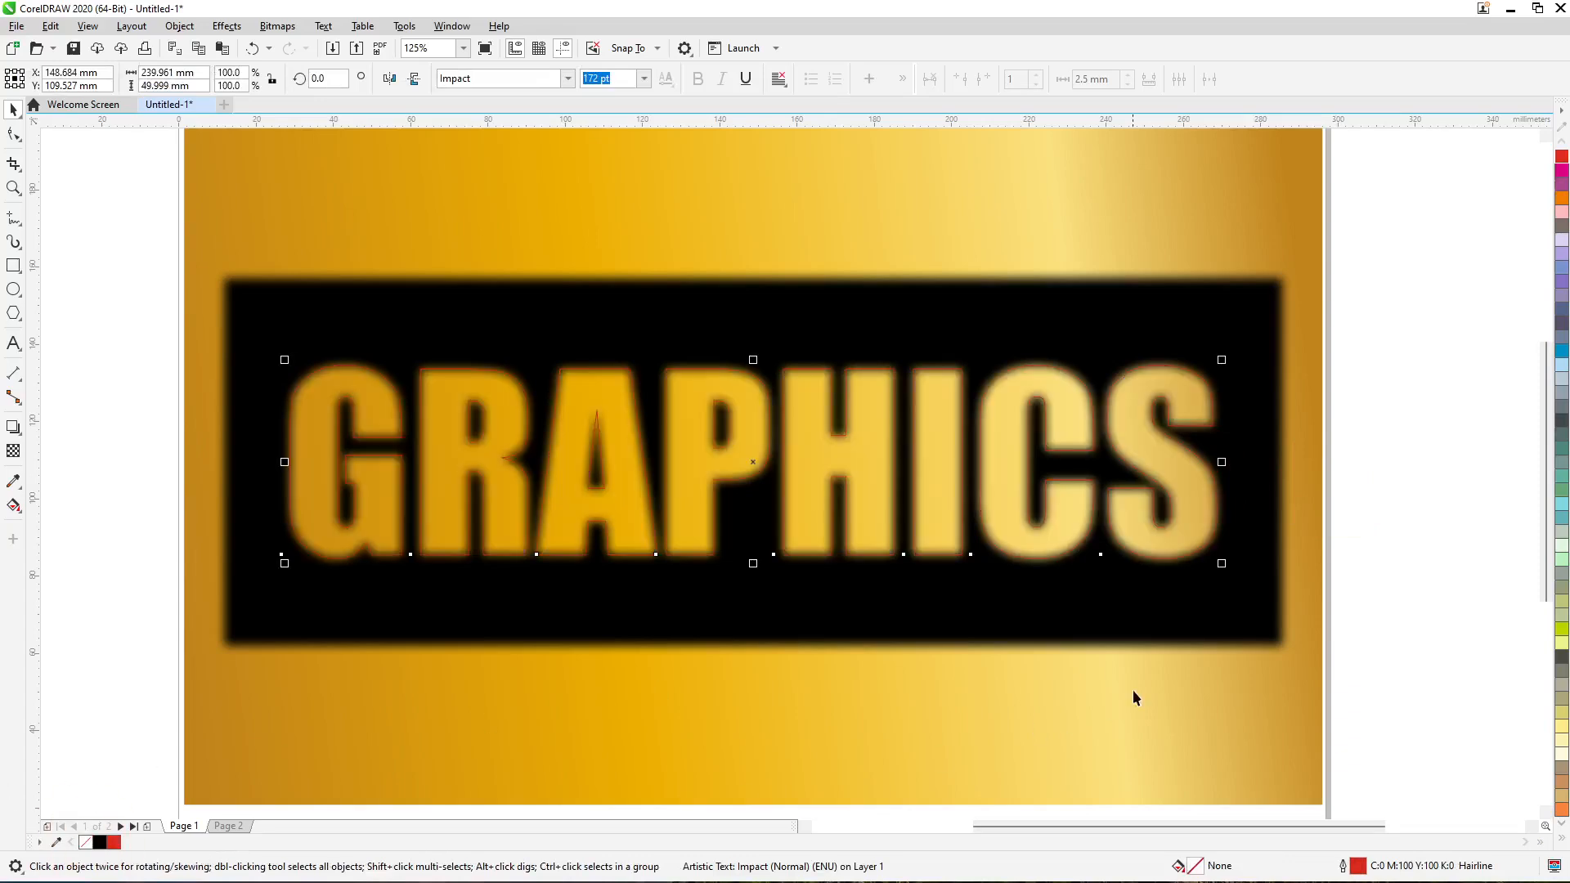
Nudge the red-outlined GRAPHICS text up 1.3 mm relative to the blurred cut-out.
{"action": "scroll", "coordinate": [1195, 389], "scroll_direction": "up", "scroll_amount": 2}
{"action": "scroll", "coordinate": [1195, 382], "scroll_direction": "up", "scroll_amount": 1}
{"action": "scroll", "coordinate": [1156, 354], "scroll_direction": "down", "scroll_amount": 1}
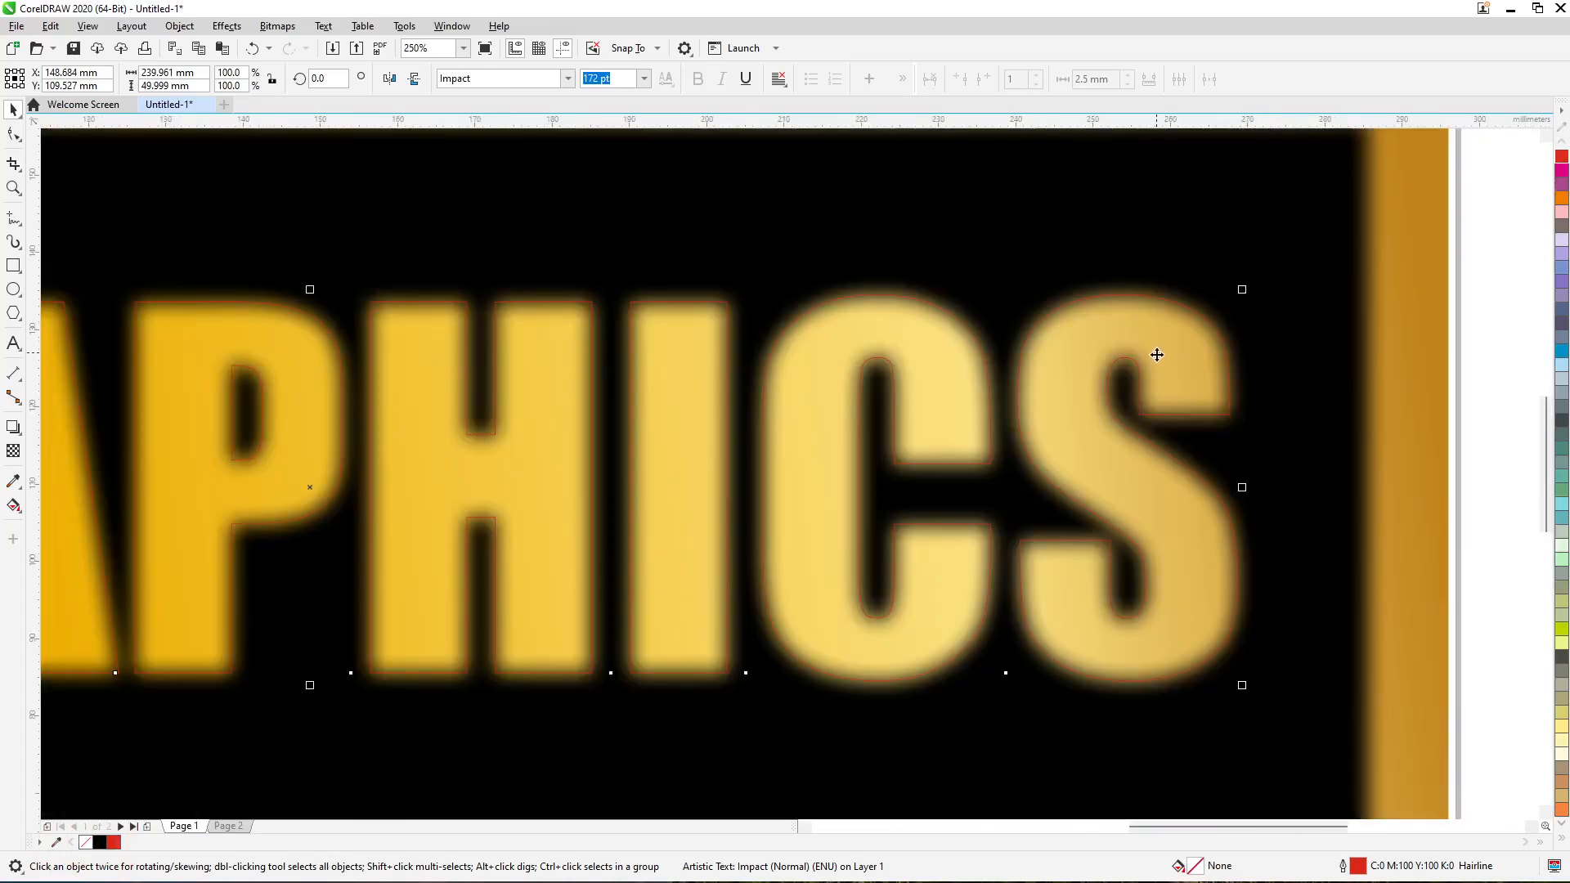
{"action": "key", "text": "Up"}
{"action": "key", "text": "Up"}
{"action": "key", "text": "Up"}
{"action": "key", "text": "Up"}
{"action": "key", "text": "Up"}
{"action": "key", "text": "Up"}
{"action": "key", "text": "Up"}
{"action": "key", "text": "Up"}
{"action": "key", "text": "Up"}
{"action": "key", "text": "Up"}
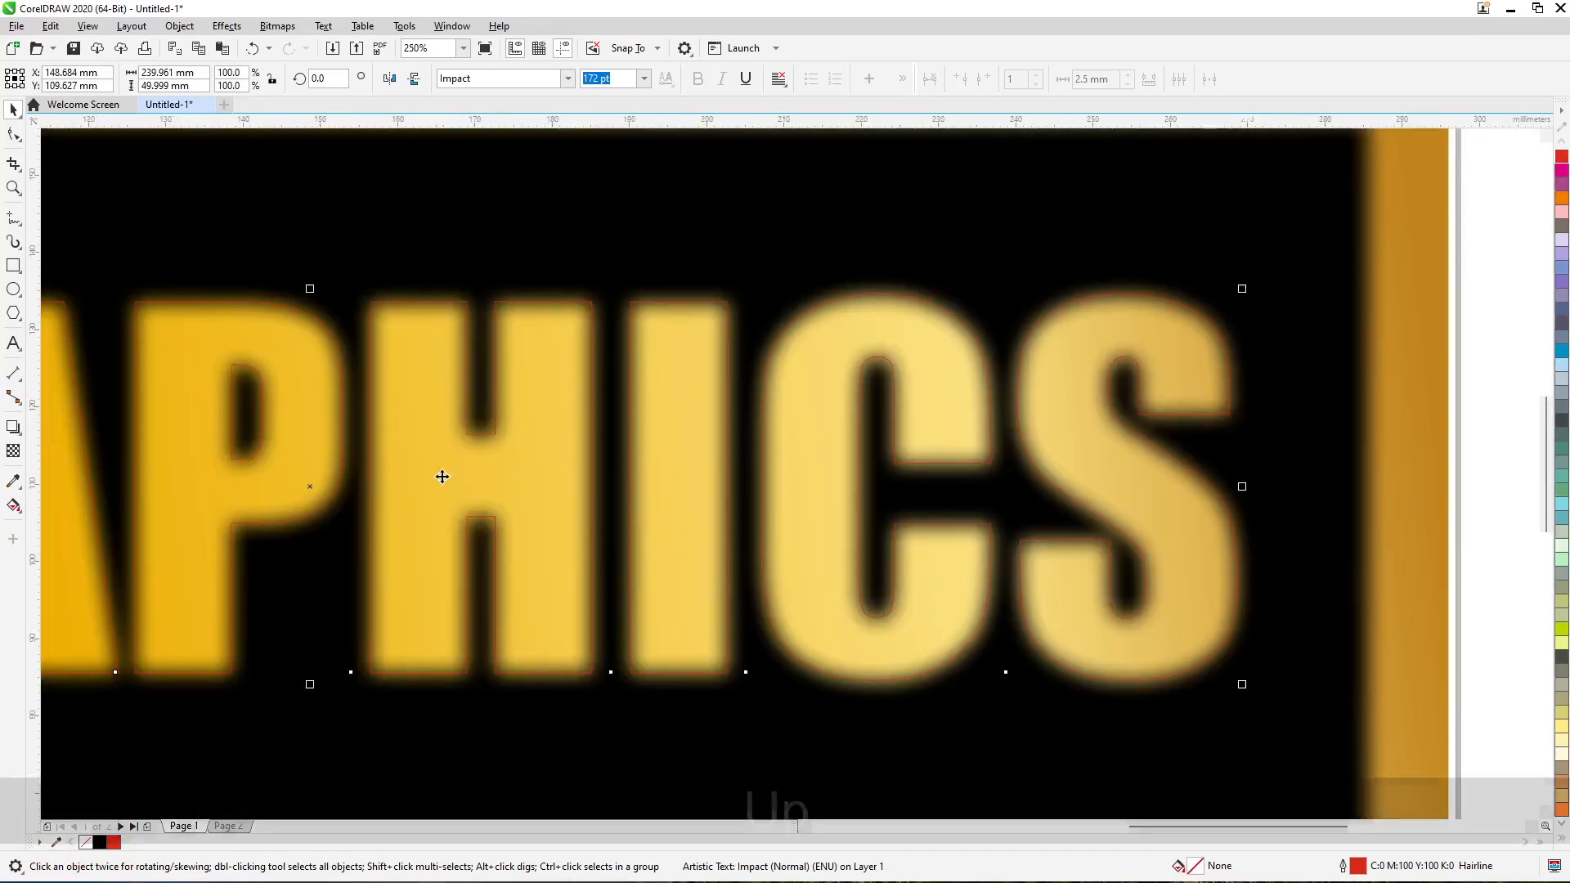
{"action": "key", "text": "Up"}
{"action": "key", "text": "Up"}
{"action": "key", "text": "Up"}
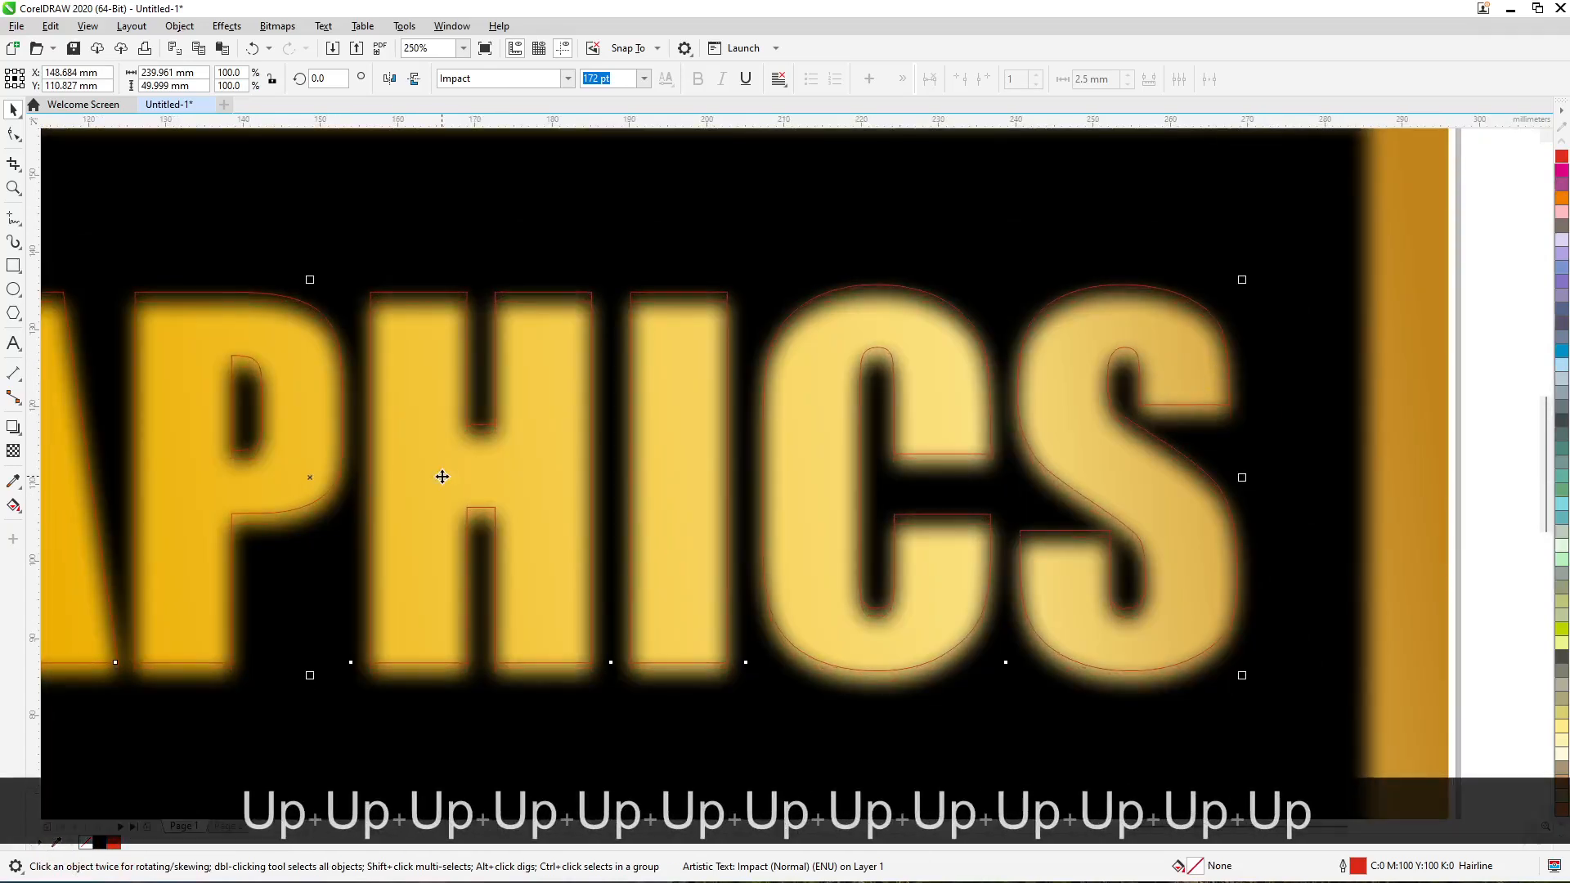
Nudge the red-outlined text 1.1 mm to the right of its current position.
{"action": "key", "text": "Right"}
{"action": "key", "text": "Right"}
{"action": "key", "text": "Right"}
{"action": "key", "text": "Right"}
{"action": "key", "text": "Right"}
{"action": "key", "text": "Right"}
{"action": "key", "text": "Right"}
{"action": "key", "text": "Right"}
{"action": "key", "text": "Right"}
{"action": "key", "text": "Right"}
{"action": "key", "text": "Right"}
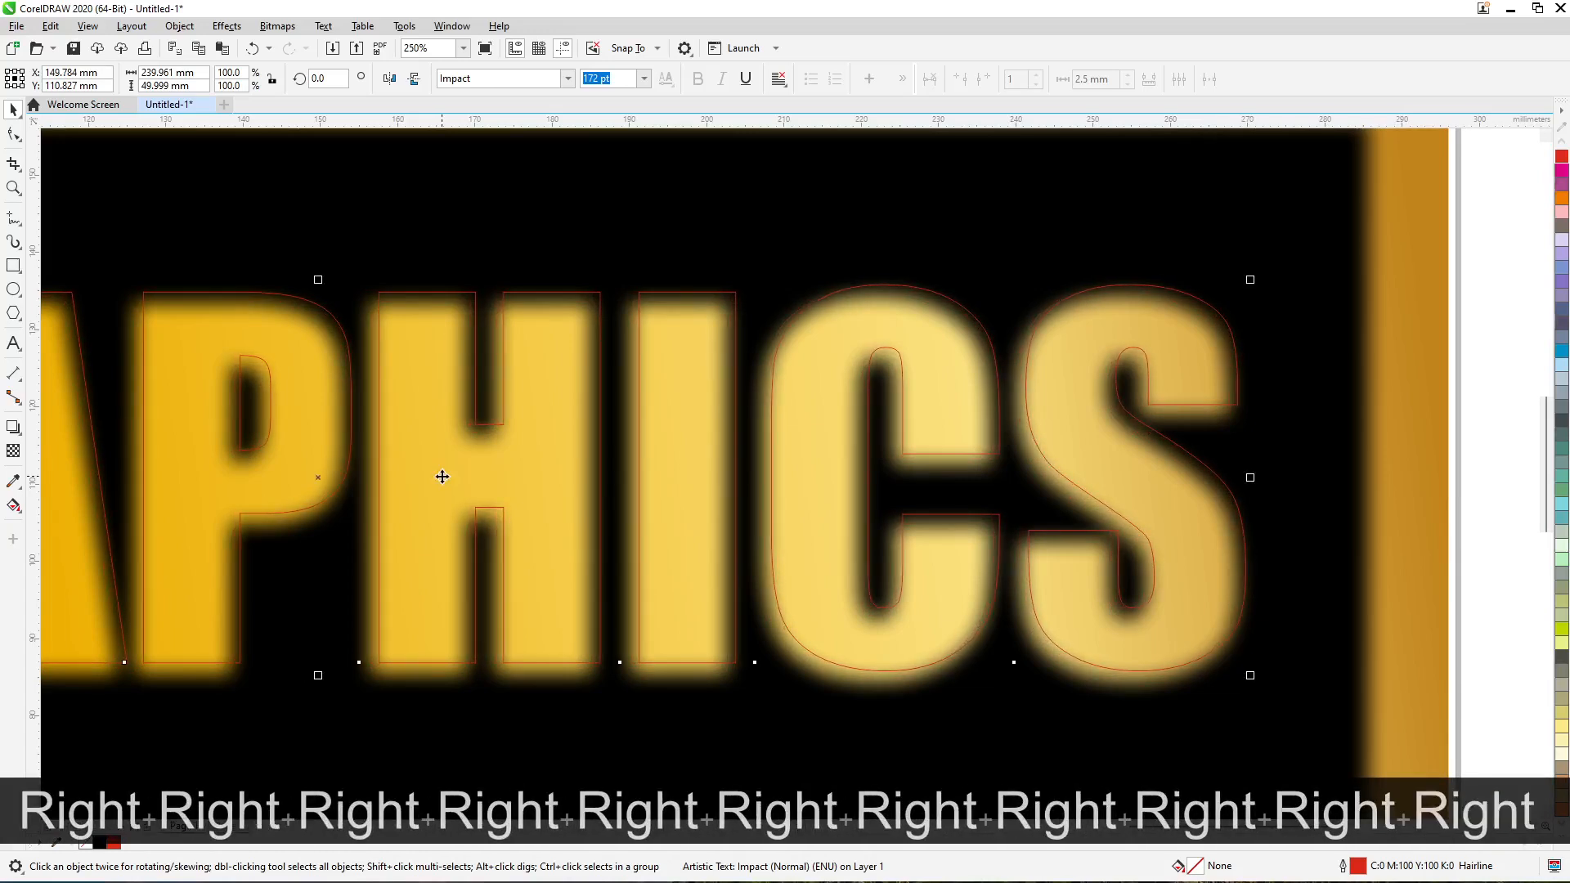
Fine-tune the outlined text's offset by nudging it 0.4 mm down and 0.2 mm to the left.
{"action": "key", "text": "Down"}
{"action": "key", "text": "Down"}
{"action": "key", "text": "Down"}
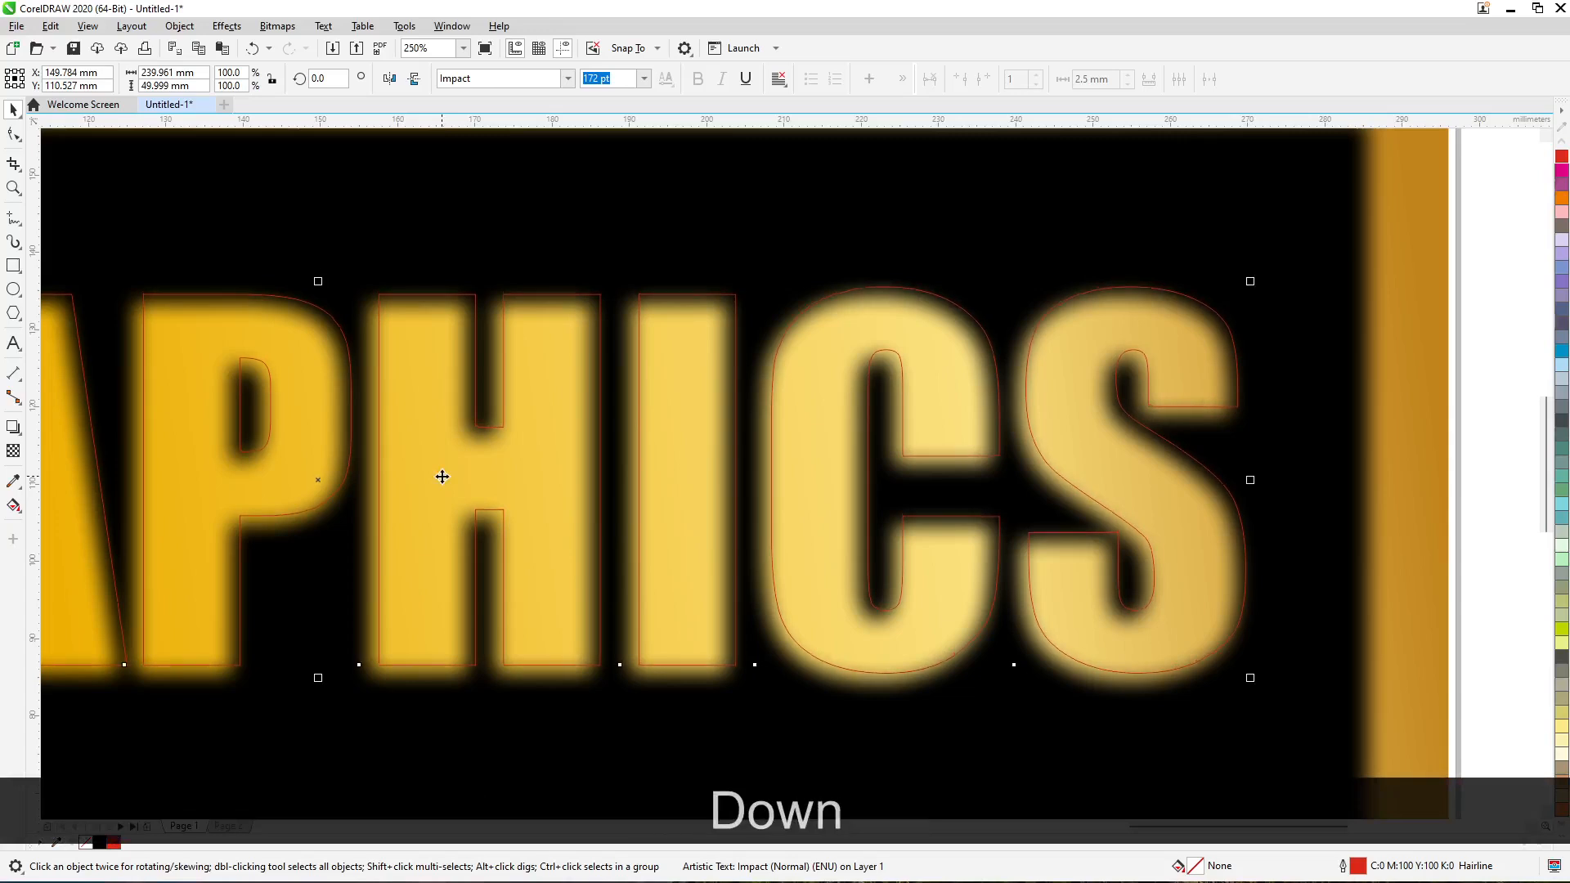
{"action": "key", "text": "Down"}
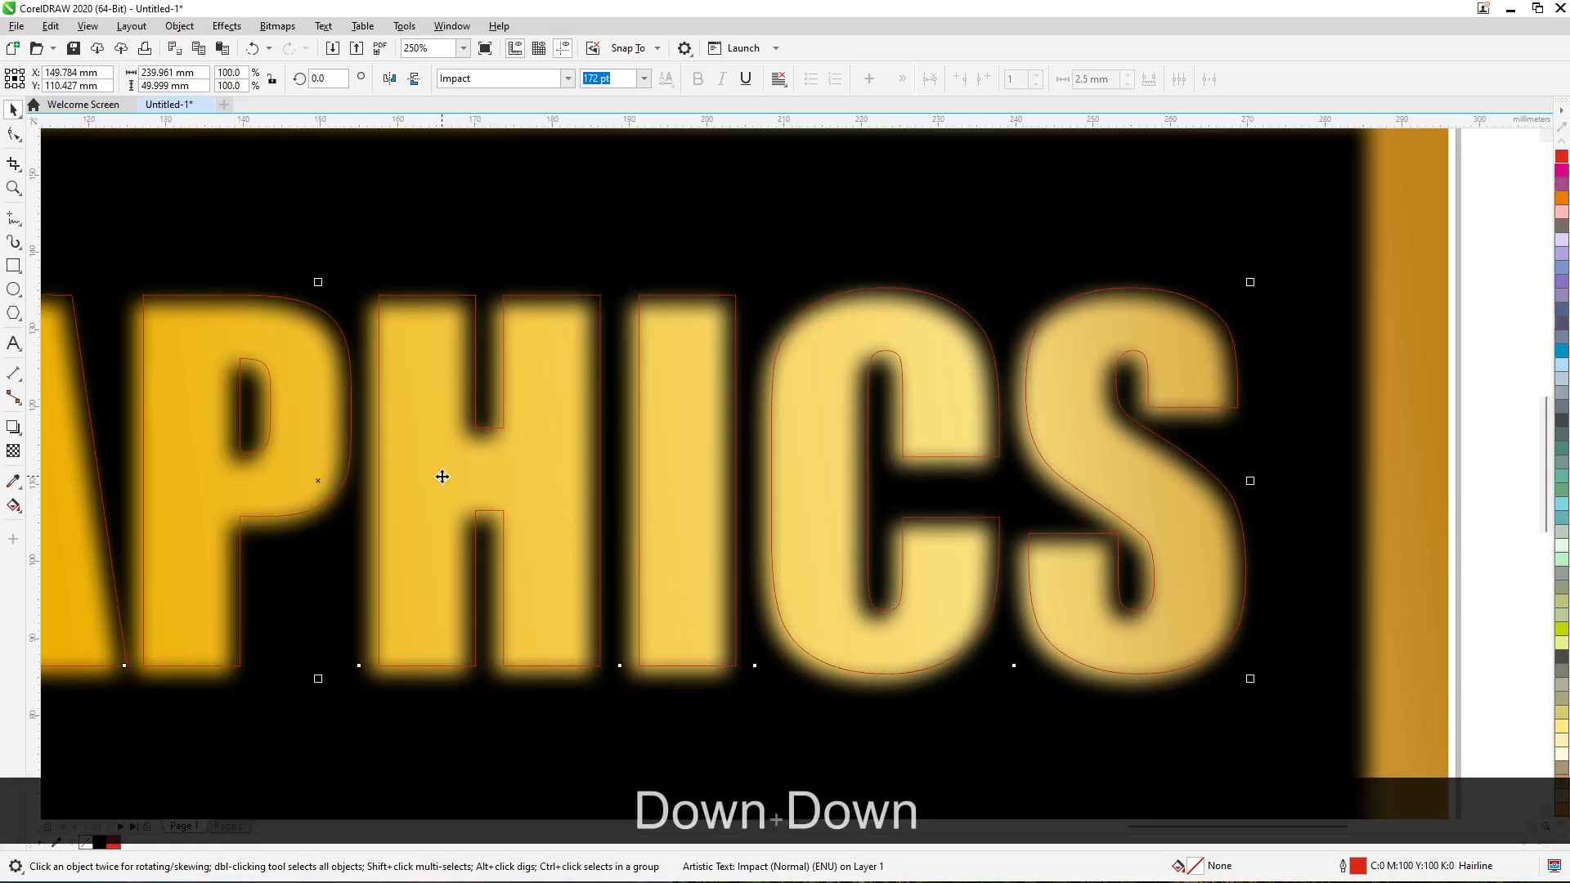
{"action": "key", "text": "Left"}
{"action": "key", "text": "Left"}
Examine how the red outline sits against the blurred letter edges at both ends of the word.
{"action": "scroll", "coordinate": [1187, 374], "scroll_direction": "up", "scroll_amount": 2}
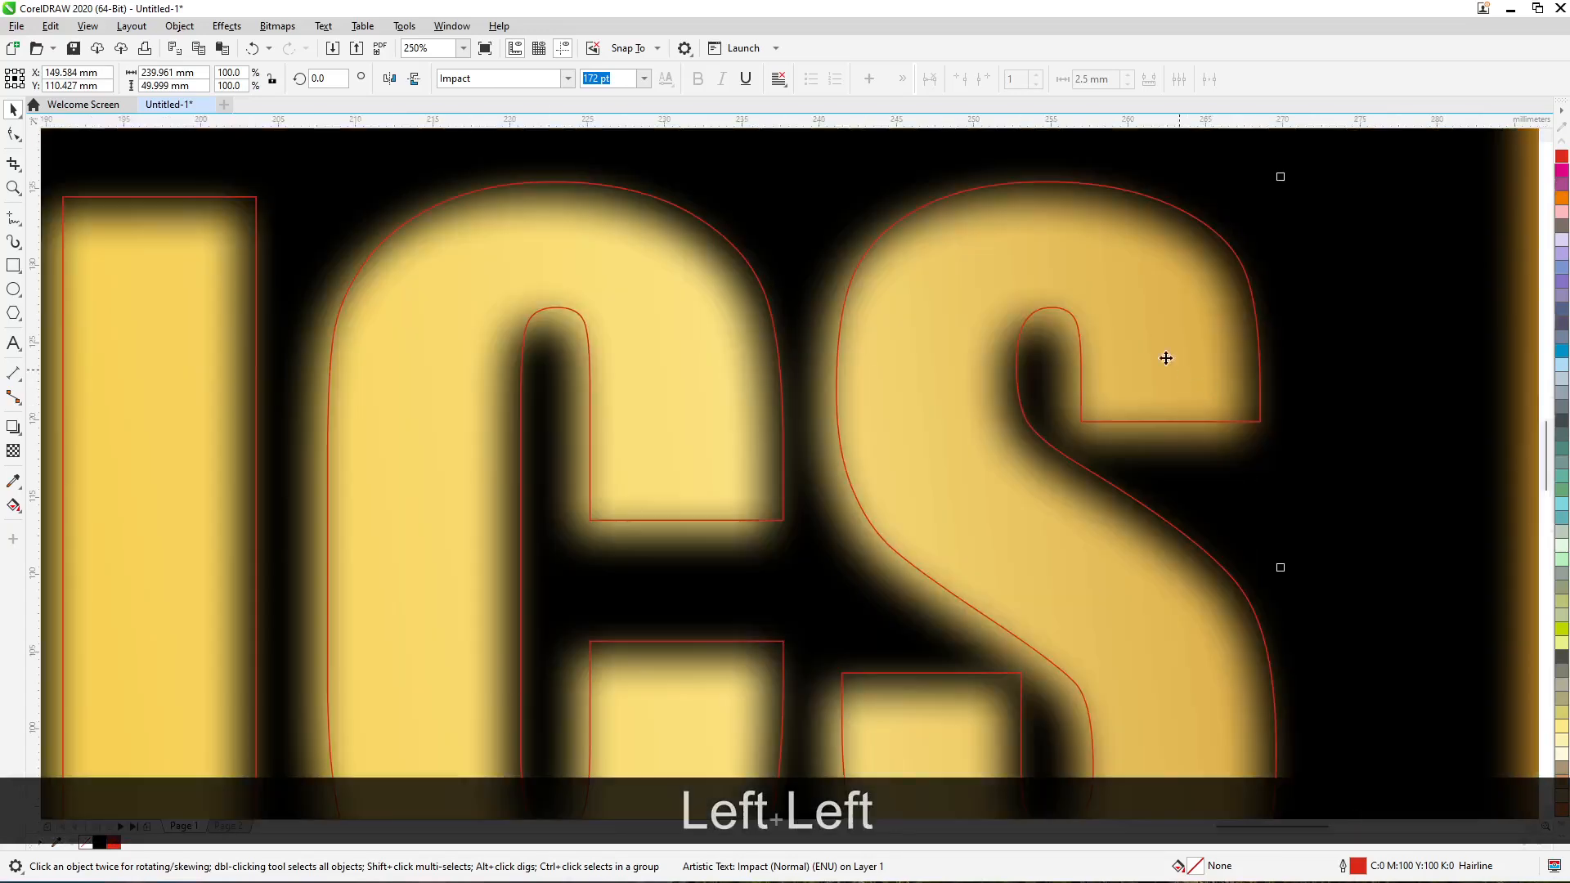
{"action": "scroll", "coordinate": [1177, 540], "scroll_direction": "down", "scroll_amount": 2}
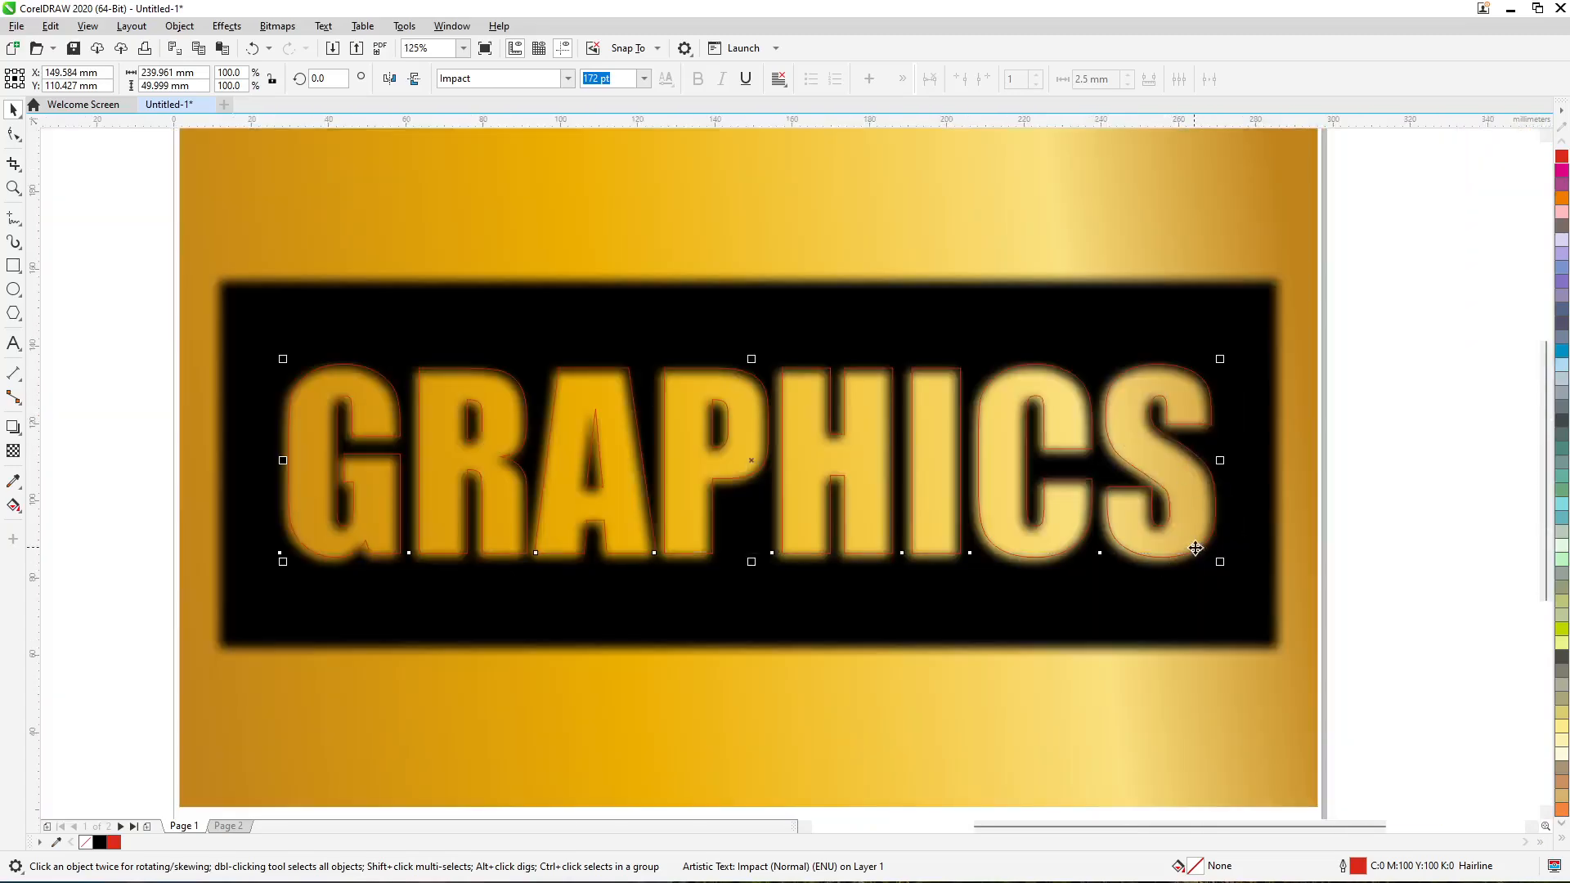
{"action": "scroll", "coordinate": [1192, 547], "scroll_direction": "up", "scroll_amount": 2}
{"action": "scroll", "coordinate": [115, 481], "scroll_direction": "down", "scroll_amount": 2}
{"action": "scroll", "coordinate": [252, 476], "scroll_direction": "up", "scroll_amount": 2}
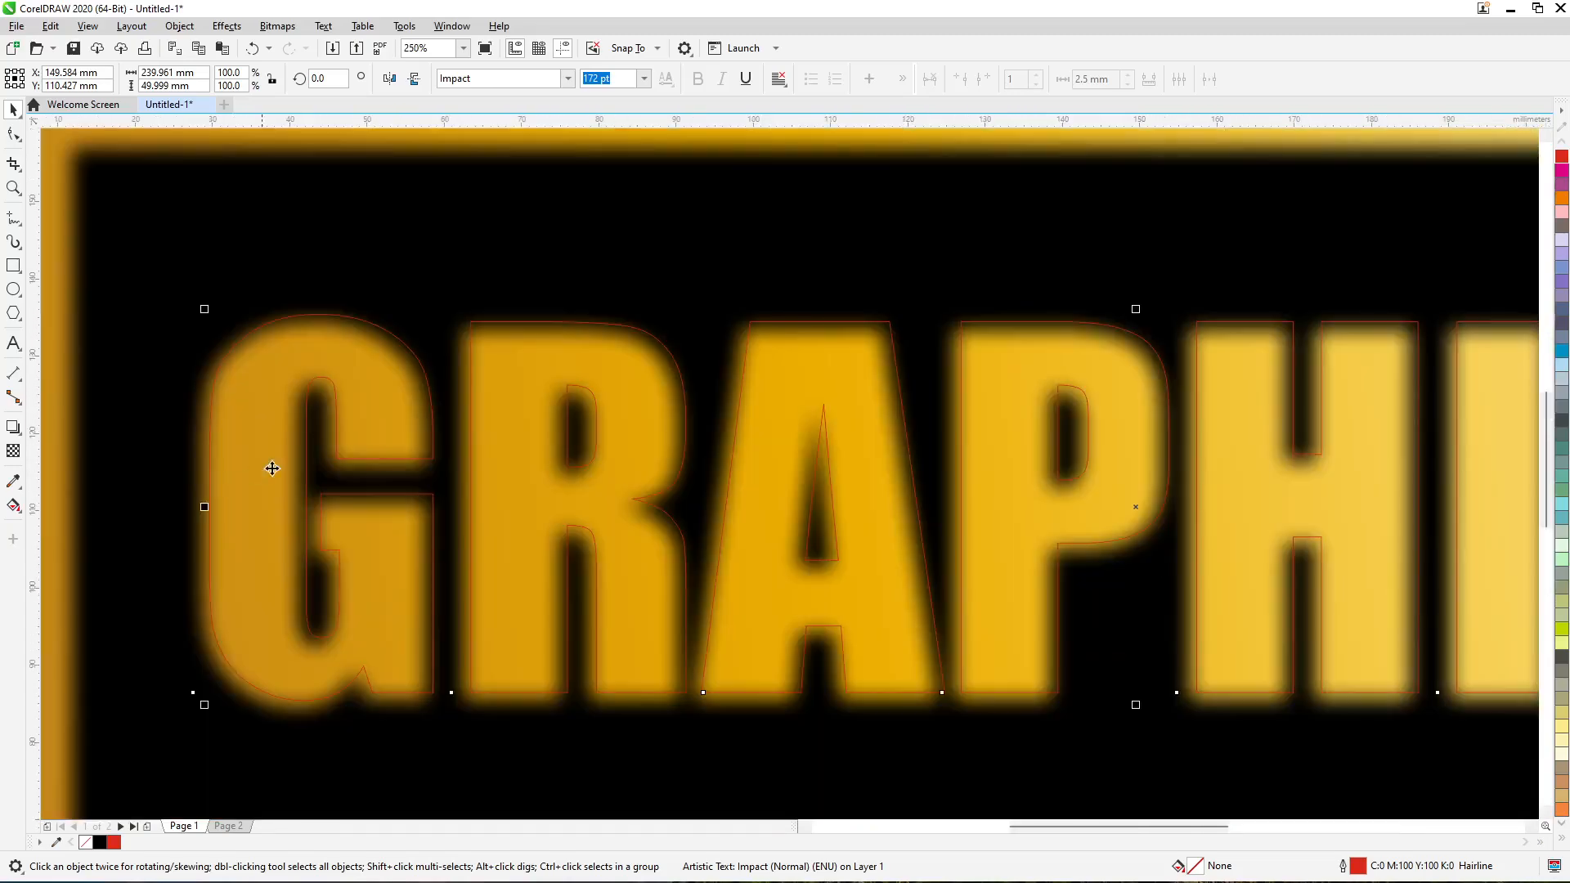
{"action": "scroll", "coordinate": [214, 511], "scroll_direction": "down", "scroll_amount": 1}
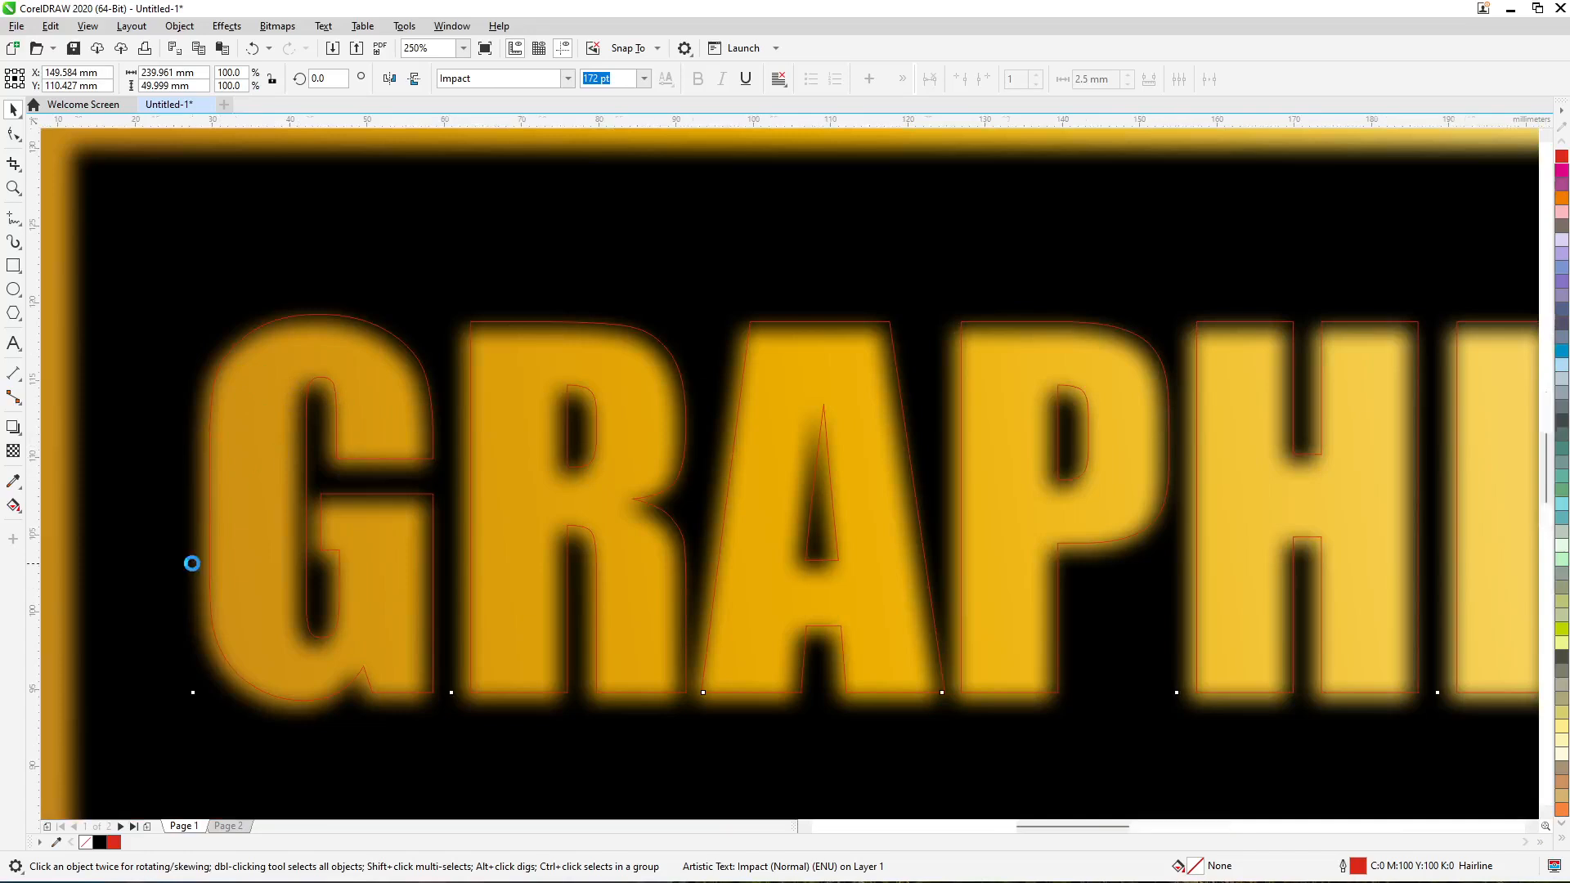
{"action": "scroll", "coordinate": [194, 564], "scroll_direction": "up", "scroll_amount": 1}
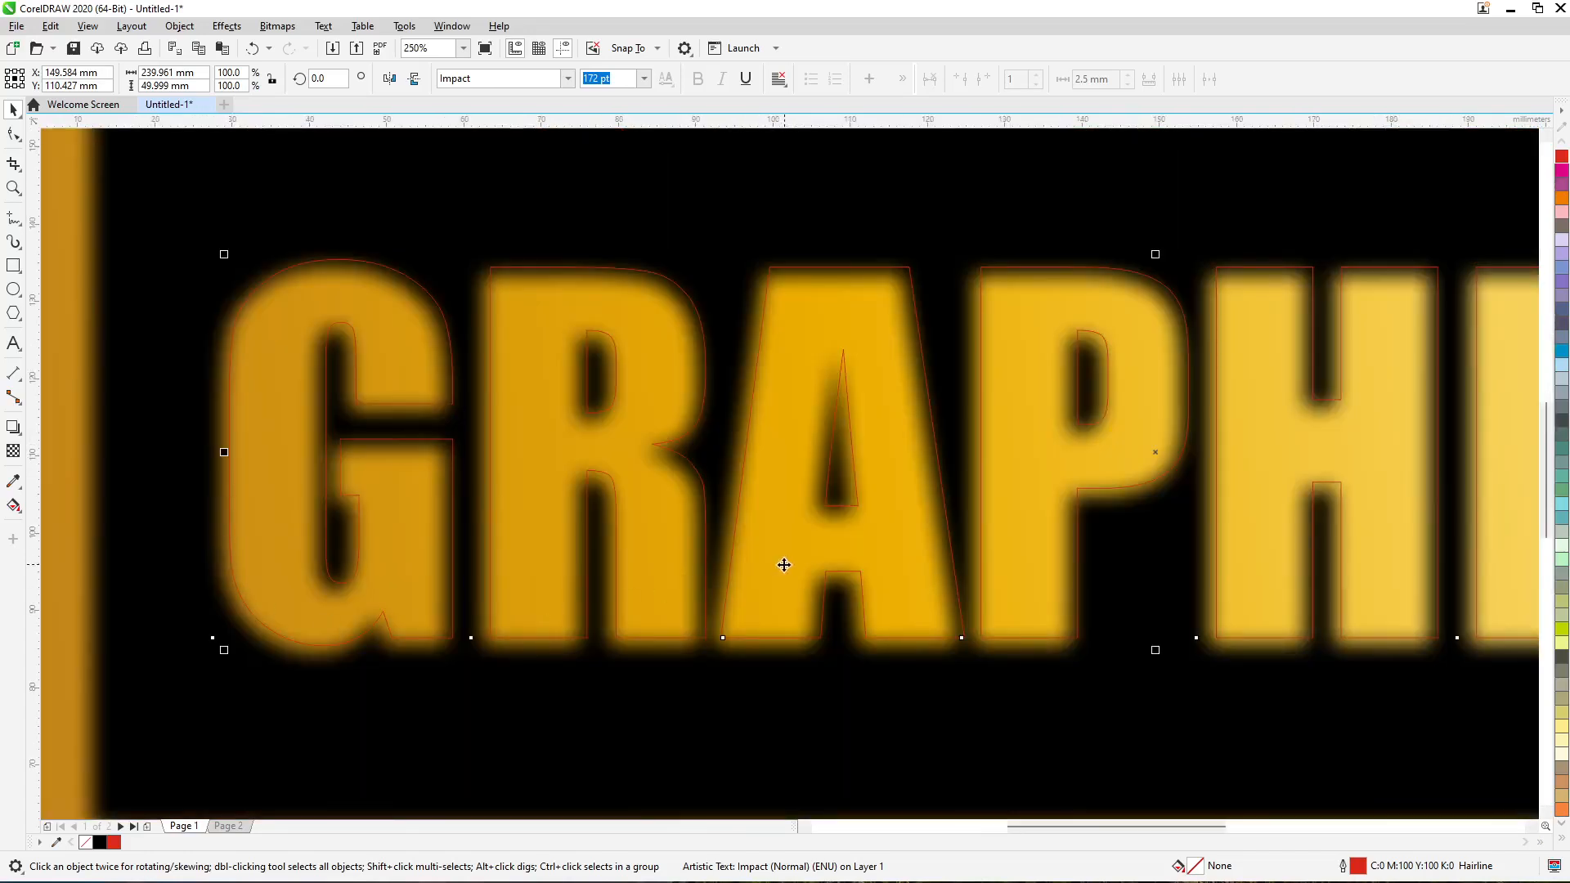
{"action": "scroll", "coordinate": [665, 573], "scroll_direction": "down", "scroll_amount": 1}
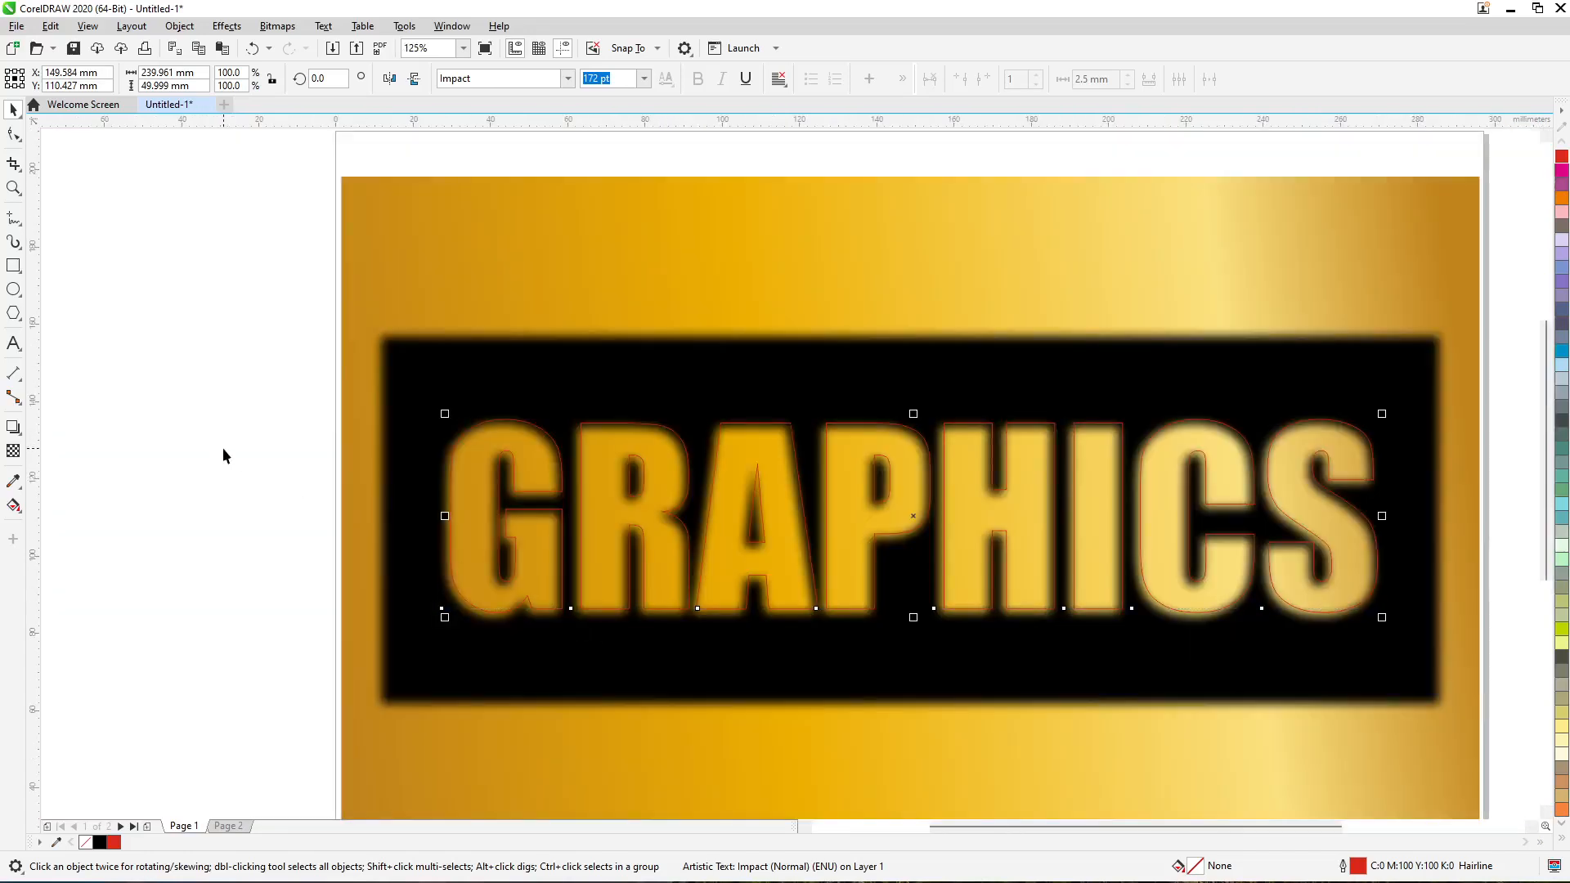
Intersect the outlined GRAPHICS text with the blurred black cut-out bitmap.
{"action": "left_click", "coordinate": [223, 318]}
{"action": "scroll", "coordinate": [205, 286], "scroll_direction": "down", "scroll_amount": 1}
{"action": "scroll", "coordinate": [208, 287], "scroll_direction": "up", "scroll_amount": 1}
{"action": "left_click_drag", "start_coordinate": [158, 262], "coordinate": [1506, 752]}
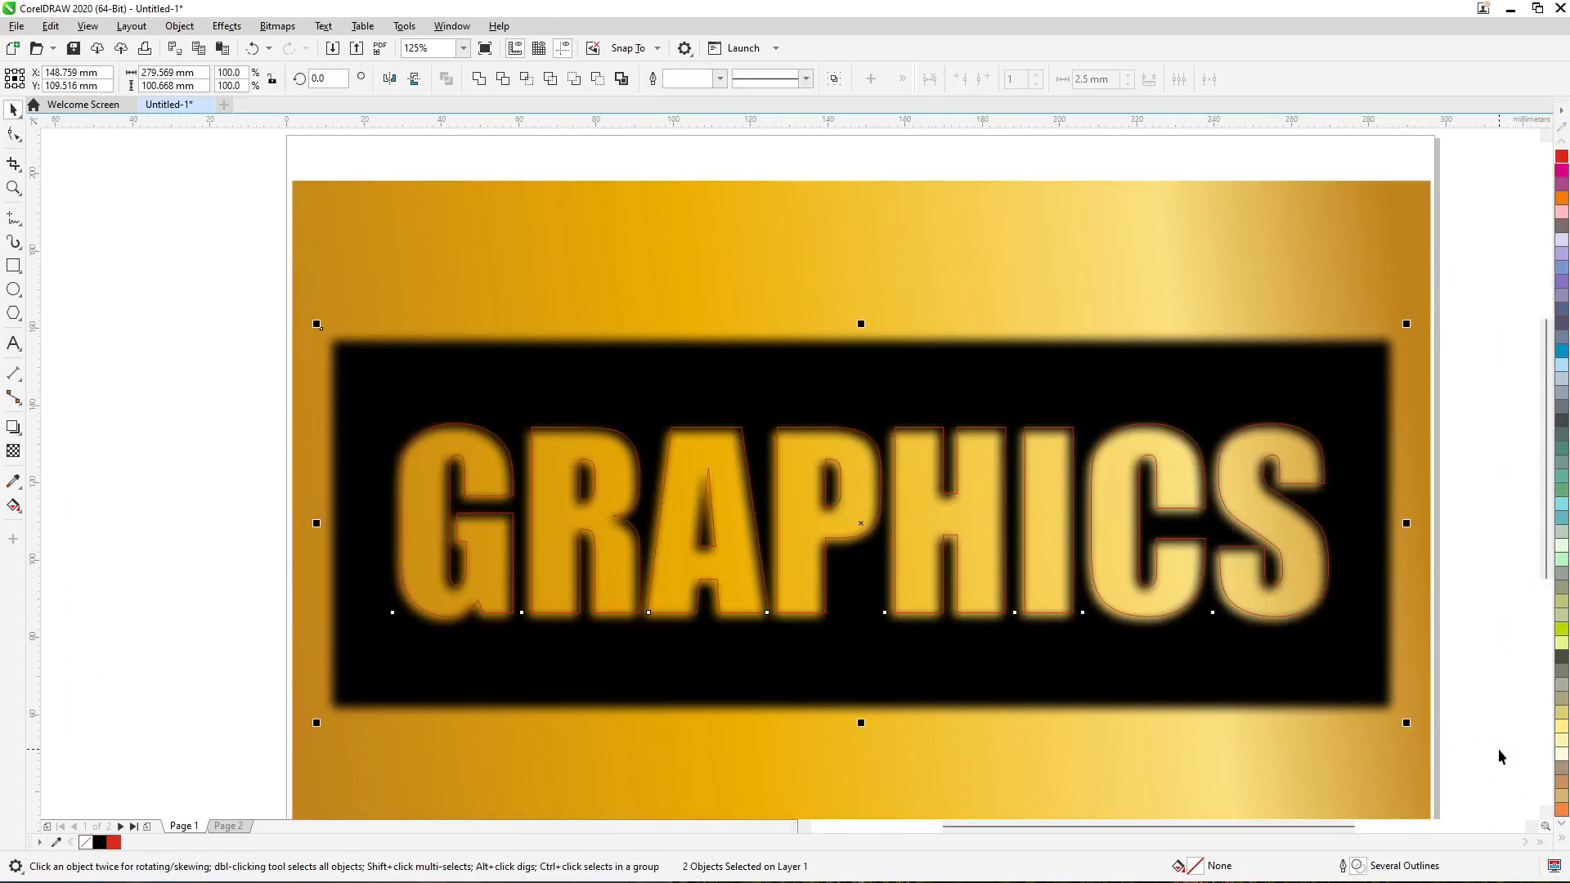
{"action": "left_click", "coordinate": [527, 79]}
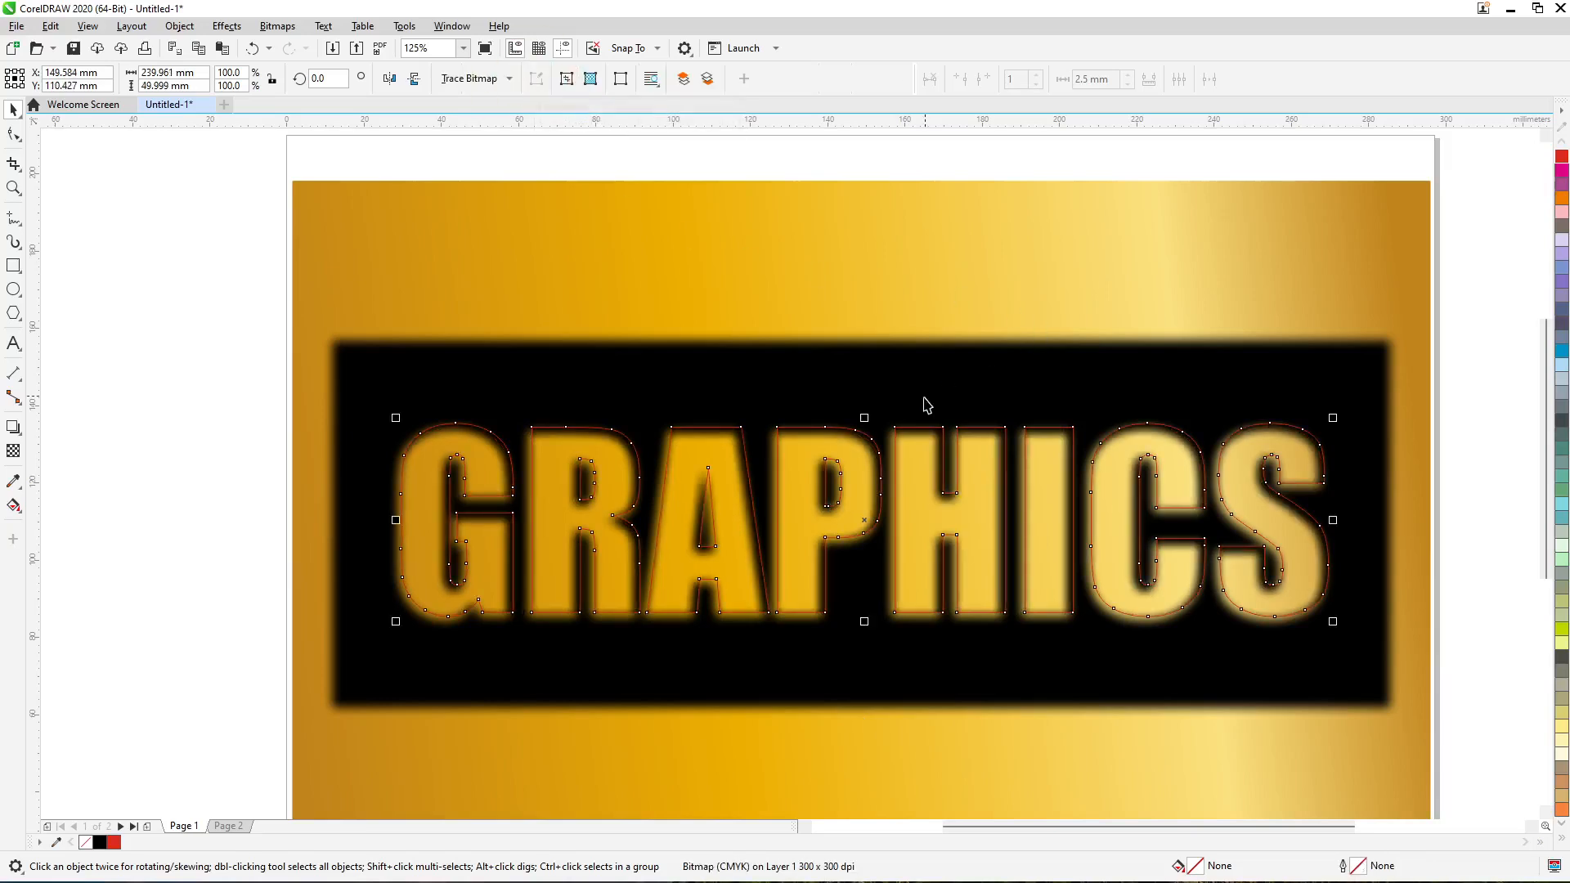
Move the red-outlined GRAPHICS text up off the intersected bitmap and delete it.
{"action": "scroll", "coordinate": [926, 405], "scroll_direction": "down", "scroll_amount": 2}
{"action": "left_click", "coordinate": [935, 444]}
{"action": "scroll", "coordinate": [936, 444], "scroll_direction": "up", "scroll_amount": 2}
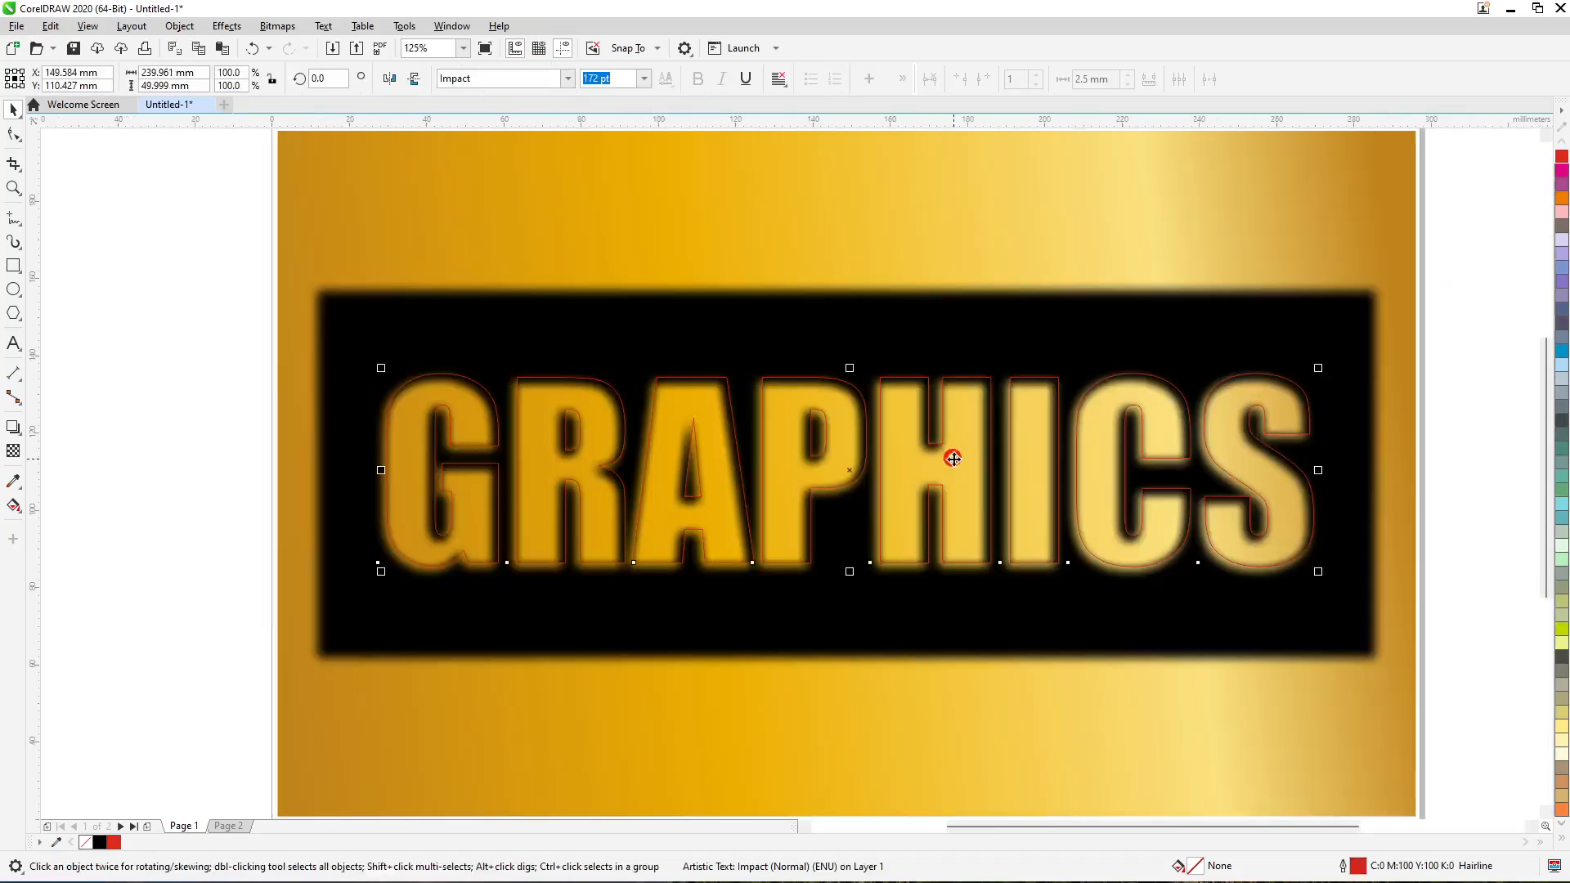
{"action": "scroll", "coordinate": [851, 475], "scroll_direction": "down", "scroll_amount": 2}
{"action": "scroll", "coordinate": [852, 472], "scroll_direction": "up", "scroll_amount": 2}
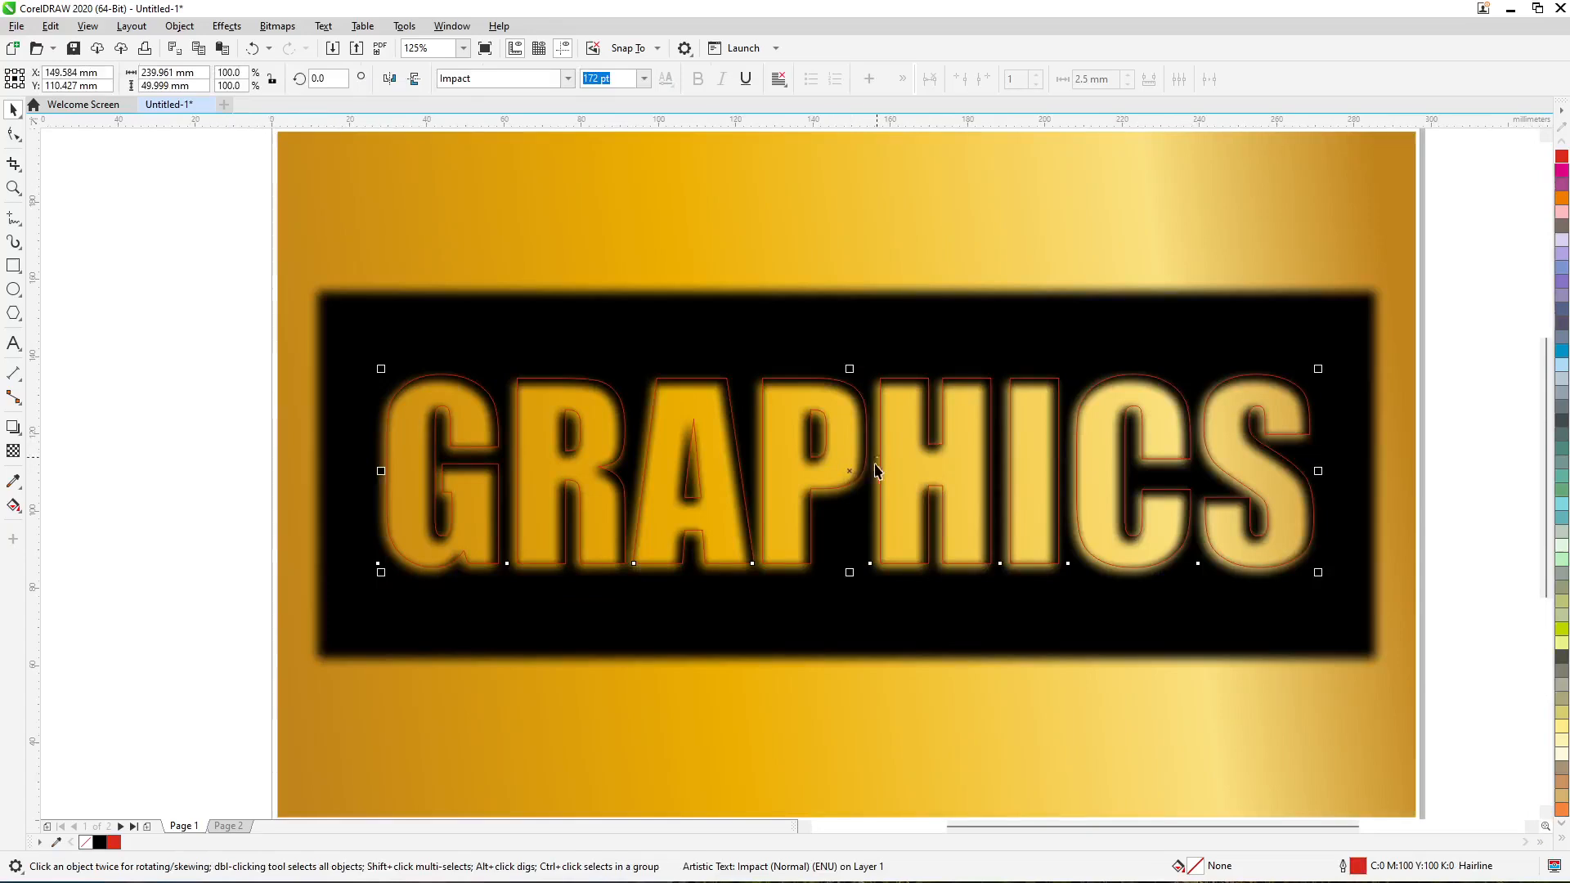
{"action": "left_click_drag", "start_coordinate": [852, 472], "coordinate": [855, 297]}
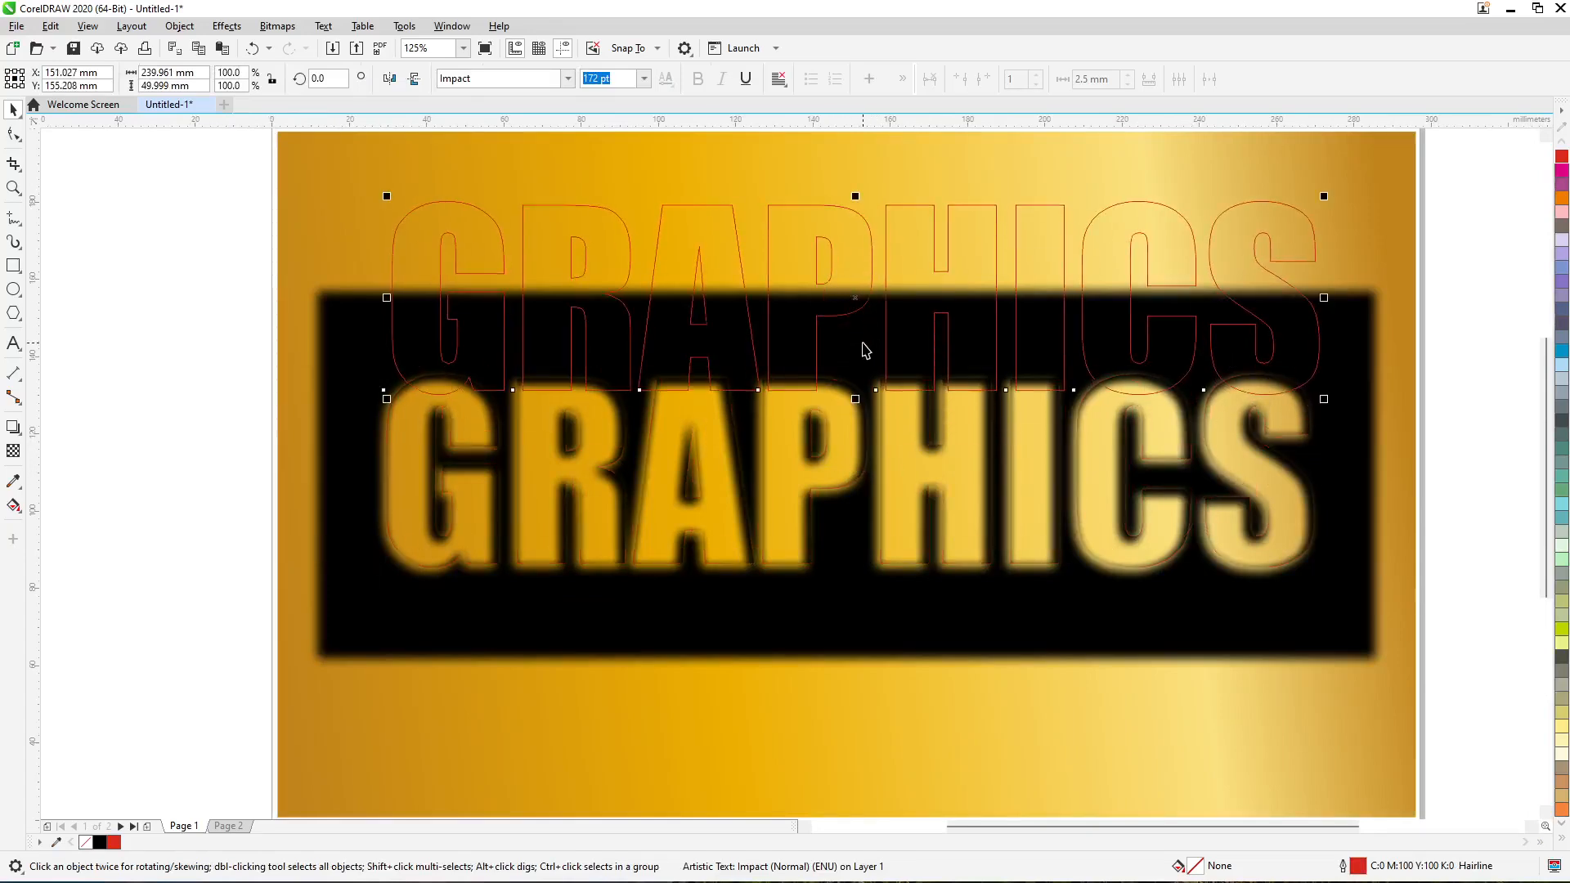
{"action": "key", "text": "Delete"}
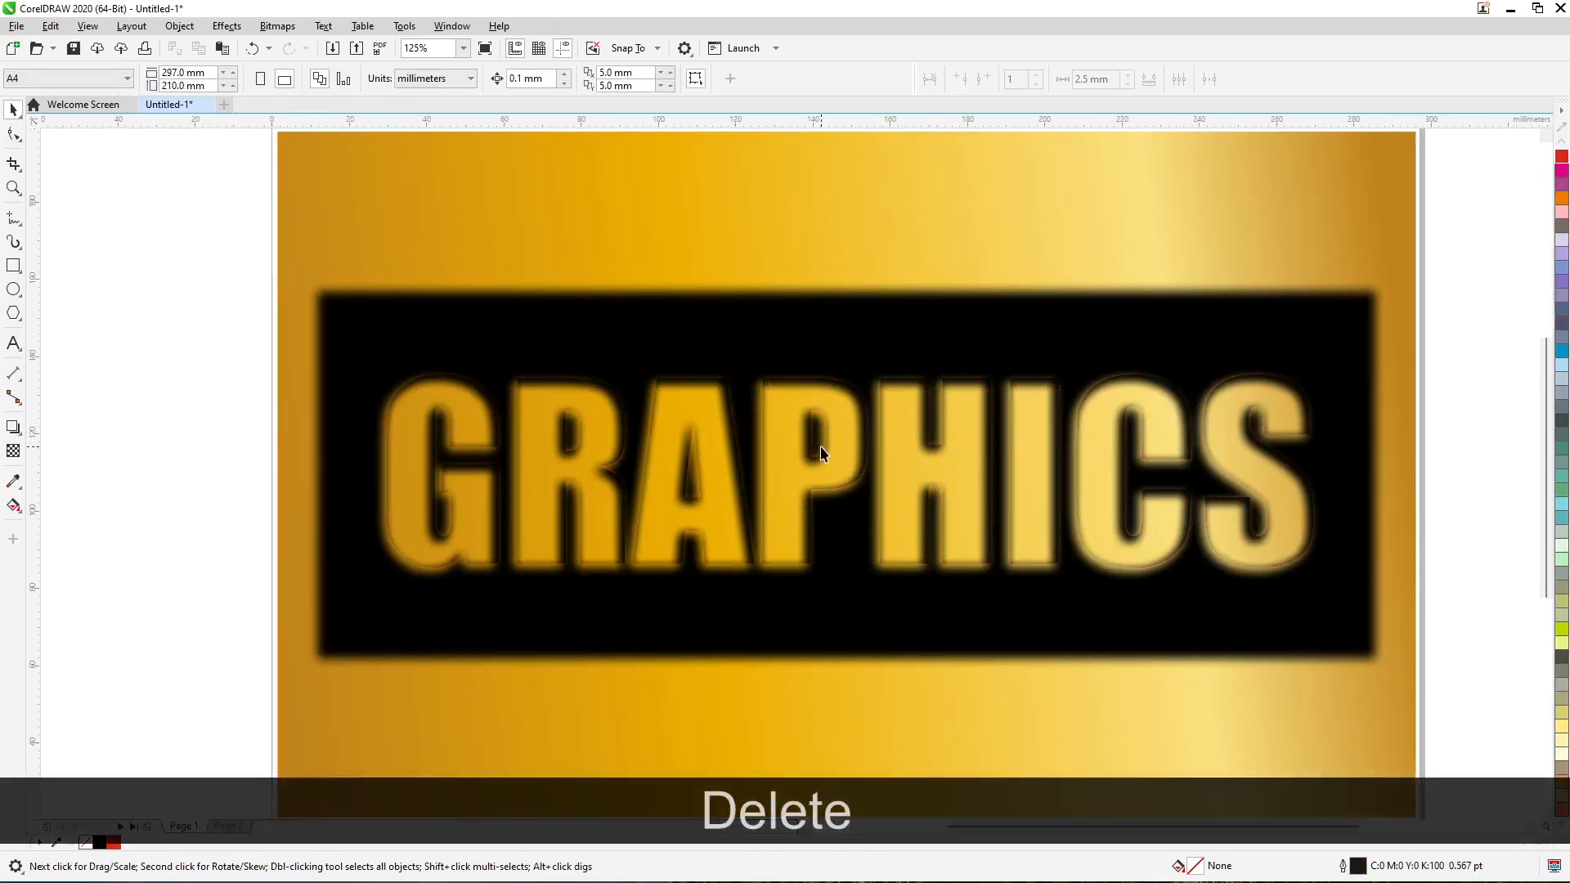
Try moving the intersected letter-shadow bitmap off the page to the right, and undo the move.
{"action": "left_click", "coordinate": [753, 456]}
{"action": "scroll", "coordinate": [753, 456], "scroll_direction": "down", "scroll_amount": 2}
{"action": "left_click", "coordinate": [825, 460]}
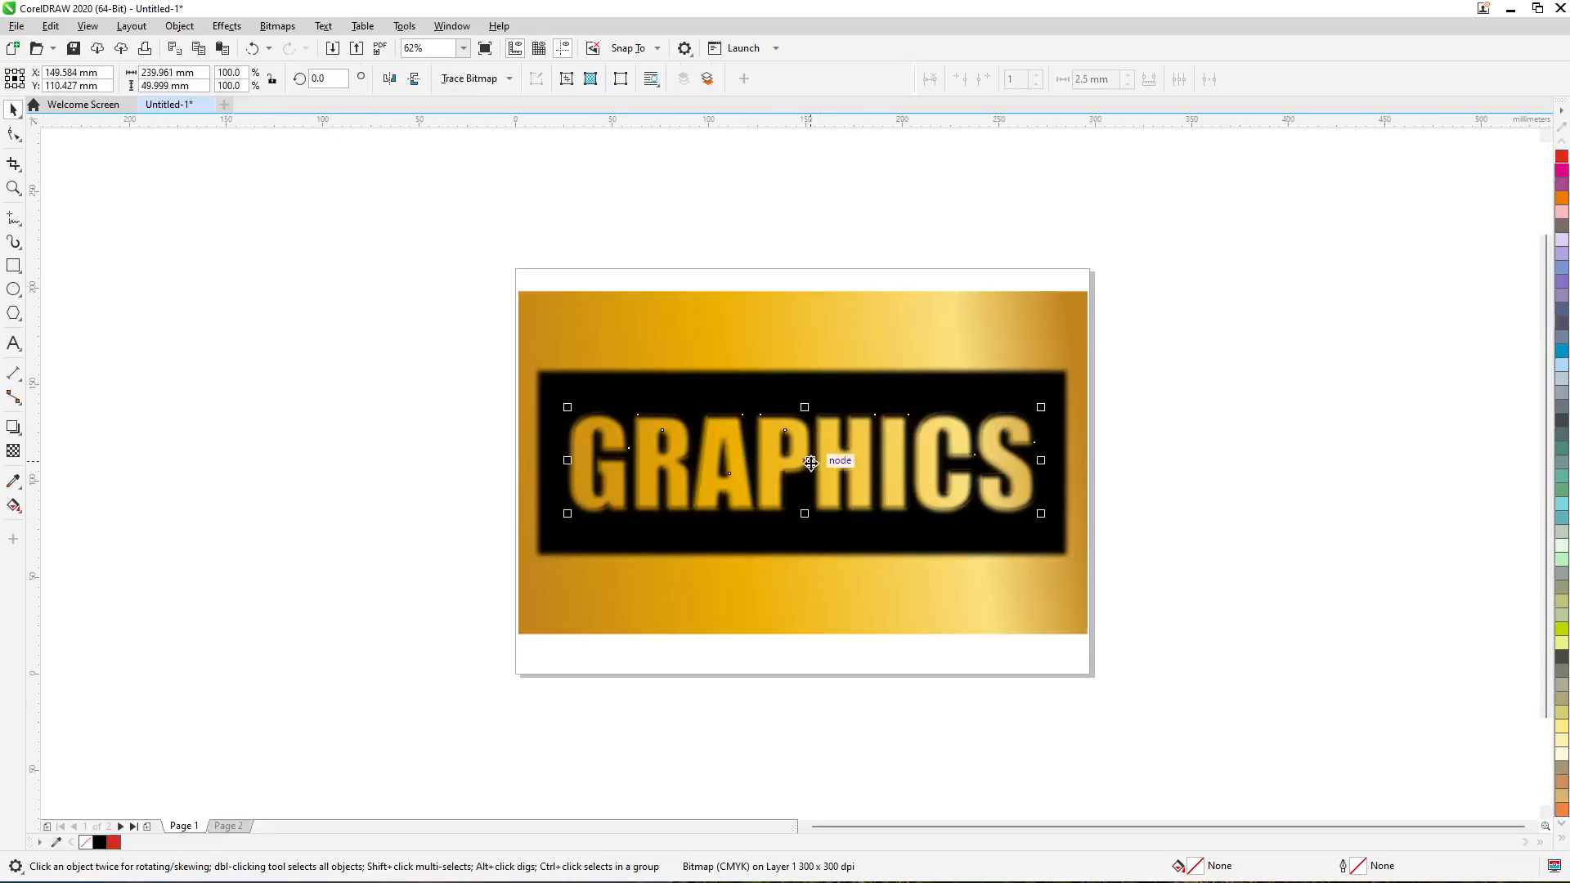
{"action": "left_click_drag", "start_coordinate": [811, 462], "coordinate": [1292, 463]}
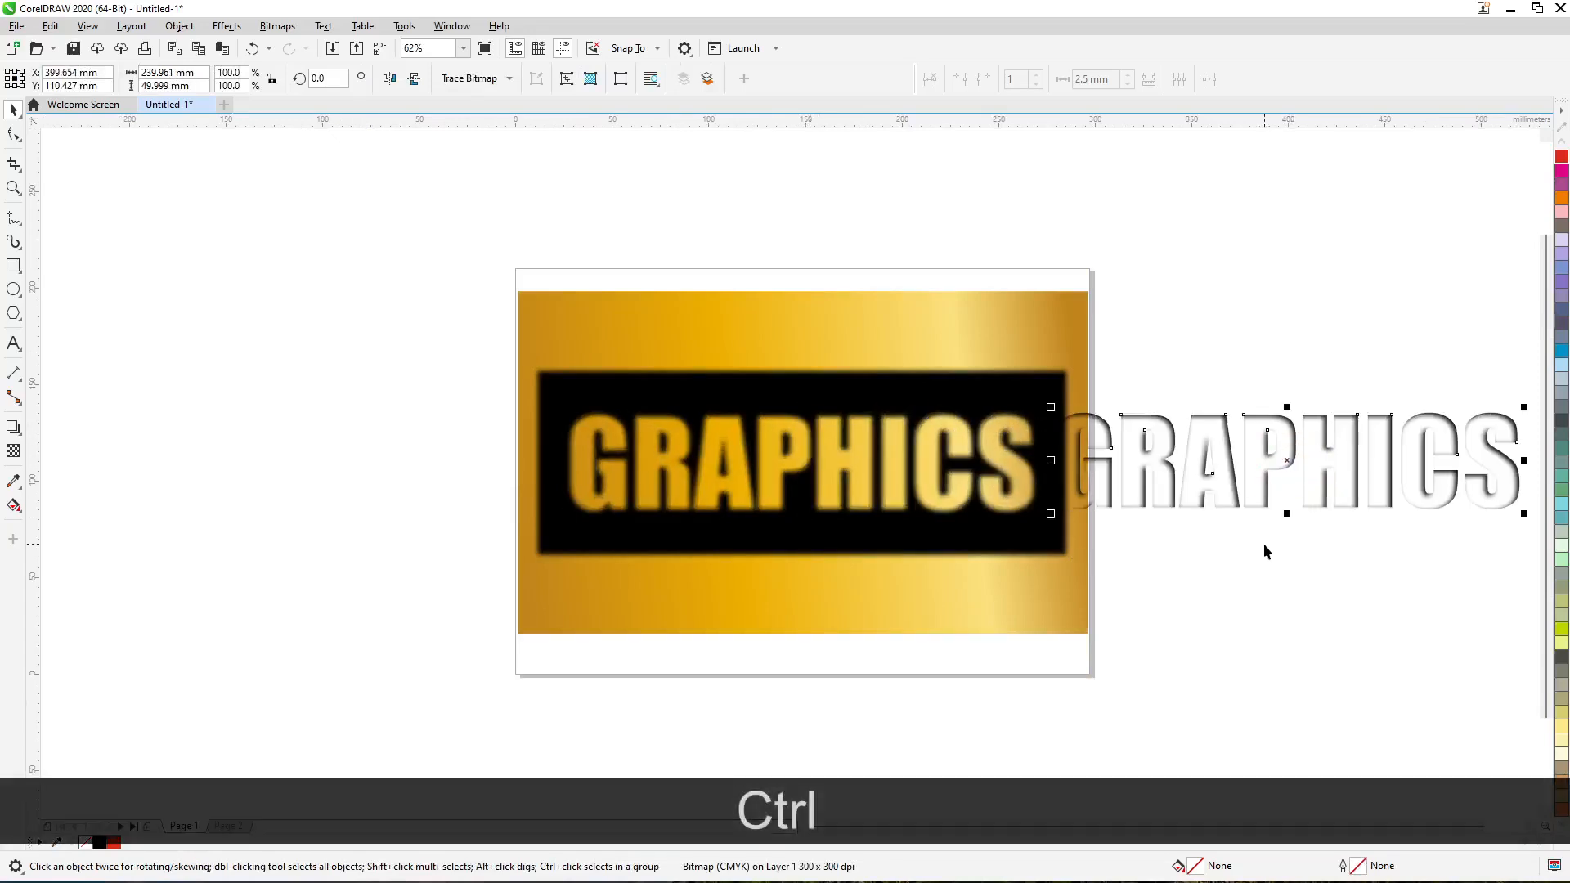
{"action": "key", "text": "ctrl+z"}
Delete the large blurred black cut-out bitmap, keeping the intersected letter shadows on the gold background.
{"action": "left_click", "coordinate": [1004, 384]}
{"action": "scroll", "coordinate": [925, 391], "scroll_direction": "up", "scroll_amount": 2}
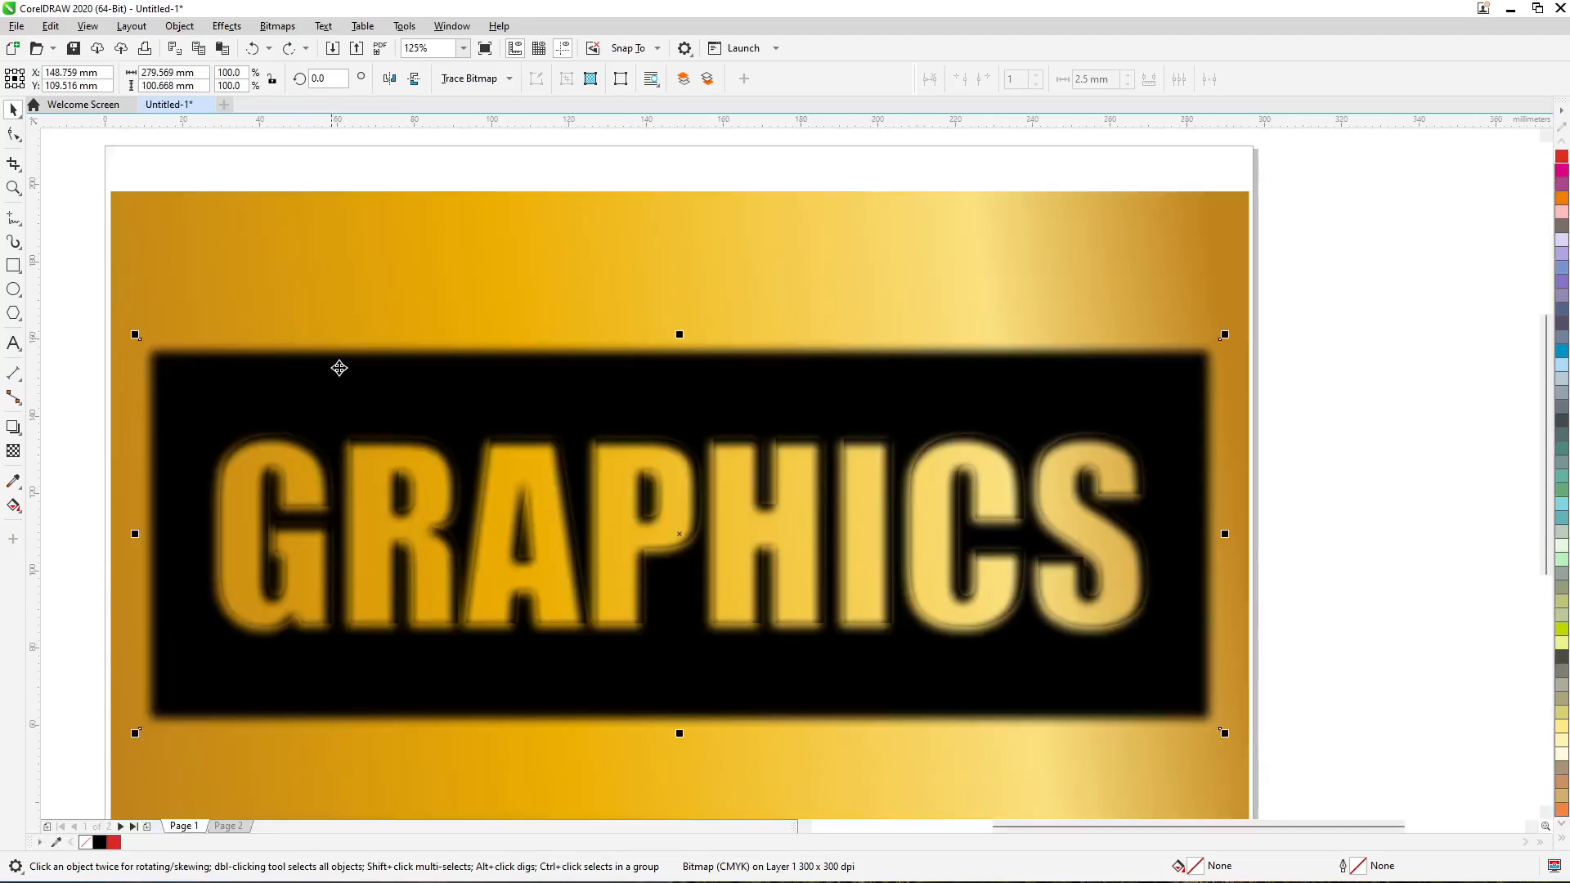
{"action": "key", "text": "Delete"}
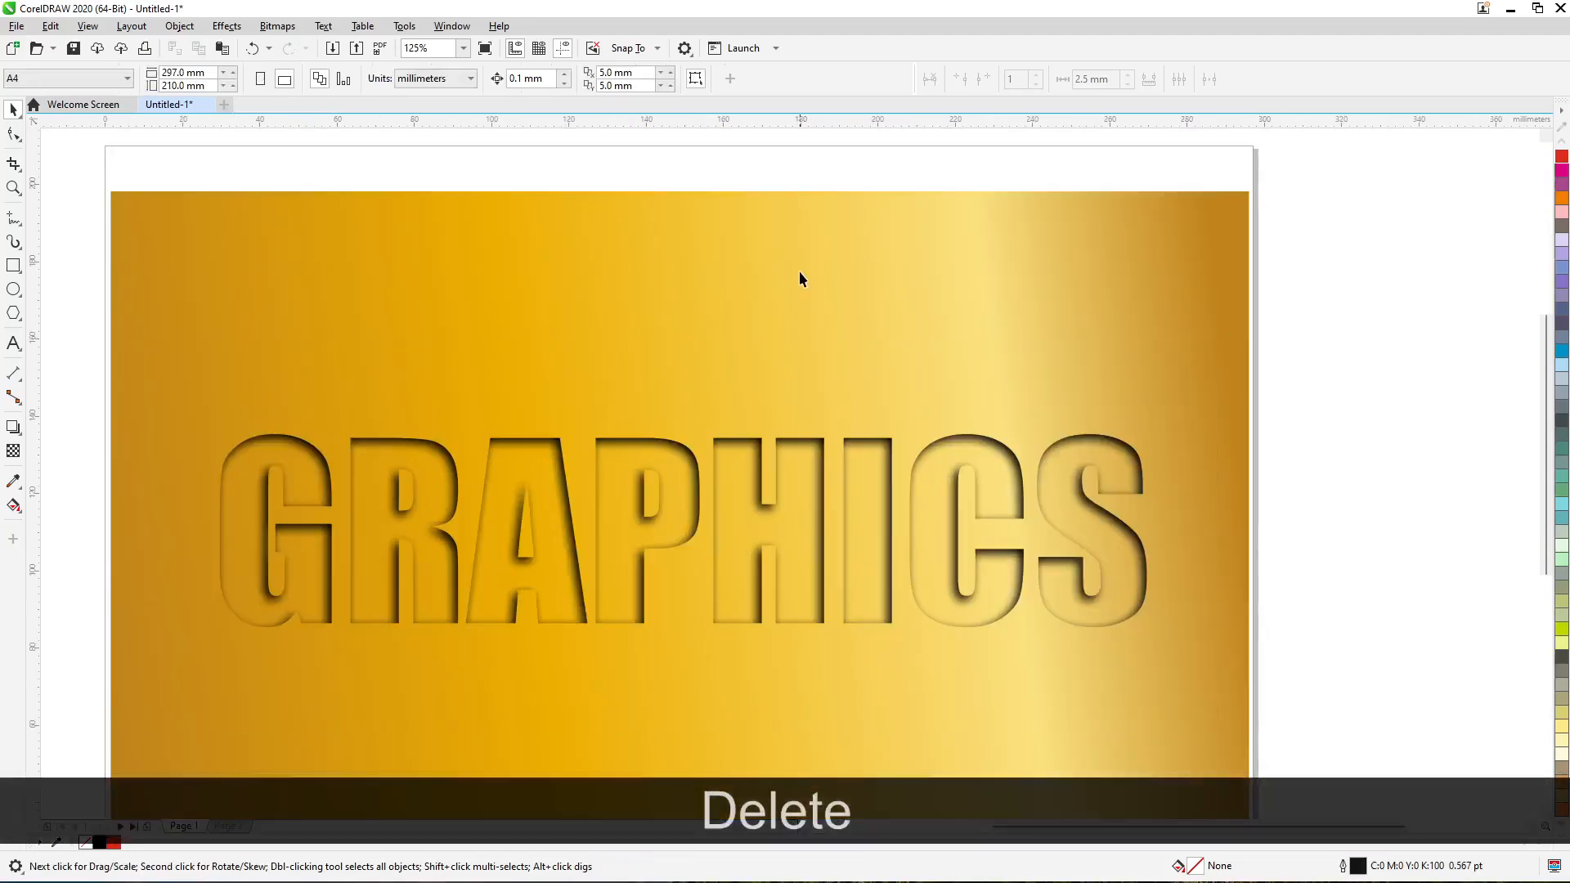
{"action": "scroll", "coordinate": [799, 270], "scroll_direction": "down", "scroll_amount": 2}
{"action": "scroll", "coordinate": [730, 378], "scroll_direction": "up", "scroll_amount": 2}
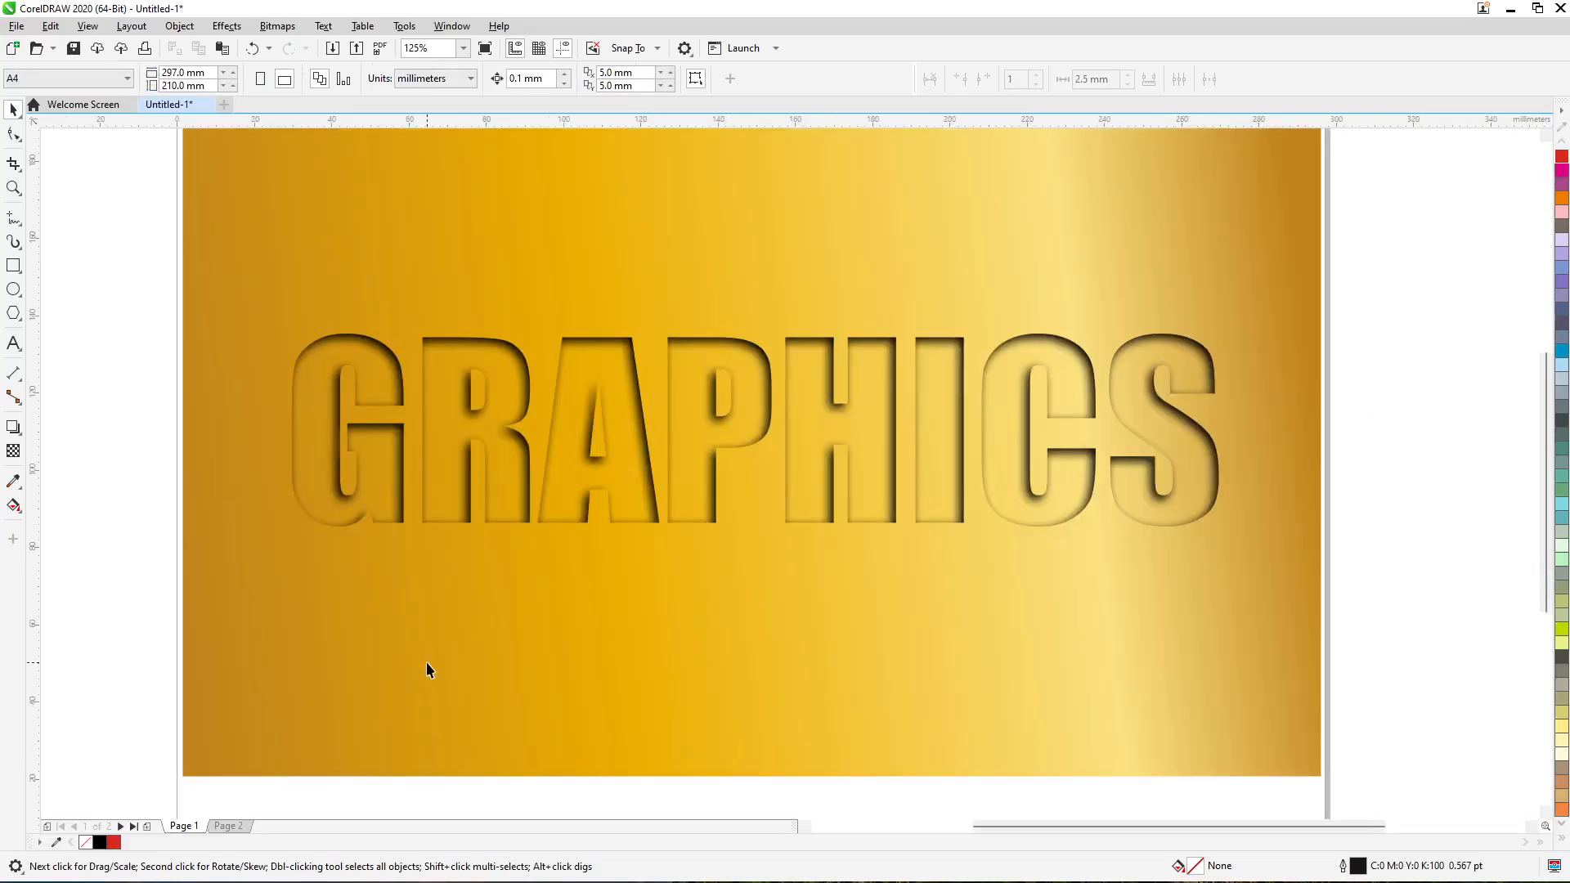
Copy the black GRAPHICS text from page 2 and paste it over the letter shadows on page 1.
{"action": "key", "text": "Page_Down"}
{"action": "left_click", "coordinate": [707, 472]}
{"action": "key", "text": "ctrl+c"}
{"action": "key", "text": "Page_Up"}
{"action": "key", "text": "ctrl+v"}
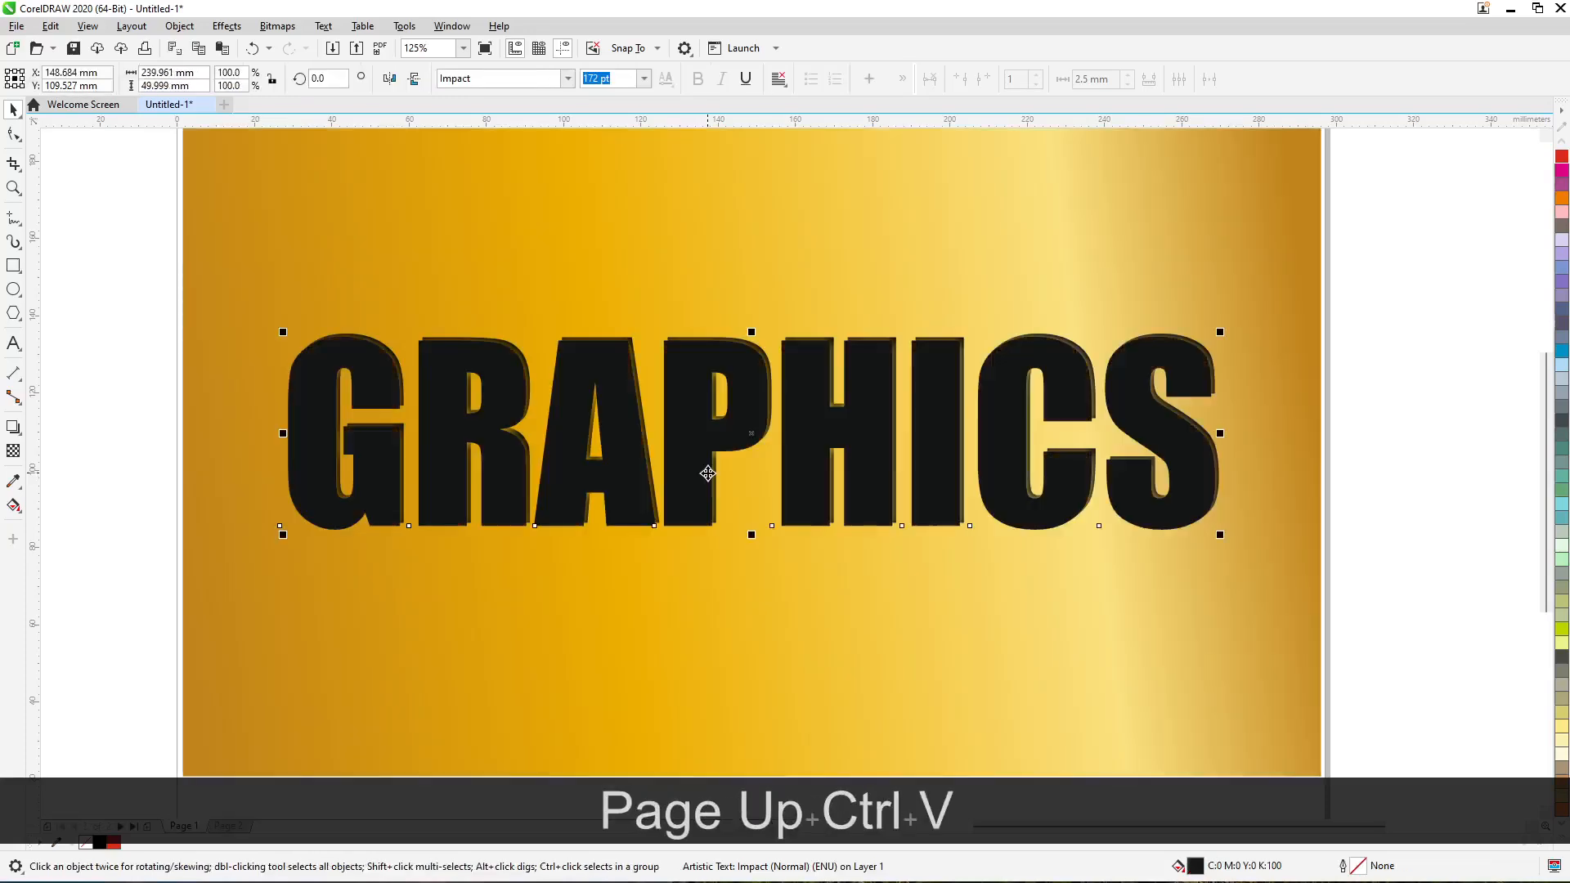
Move the pasted black text directly below the shadowed lettering, to about X 150.6 mm, Y 51.1 mm.
{"action": "scroll", "coordinate": [720, 384], "scroll_direction": "down", "scroll_amount": 2}
{"action": "scroll", "coordinate": [744, 368], "scroll_direction": "up", "scroll_amount": 2}
{"action": "left_click_drag", "start_coordinate": [754, 362], "coordinate": [757, 597]}
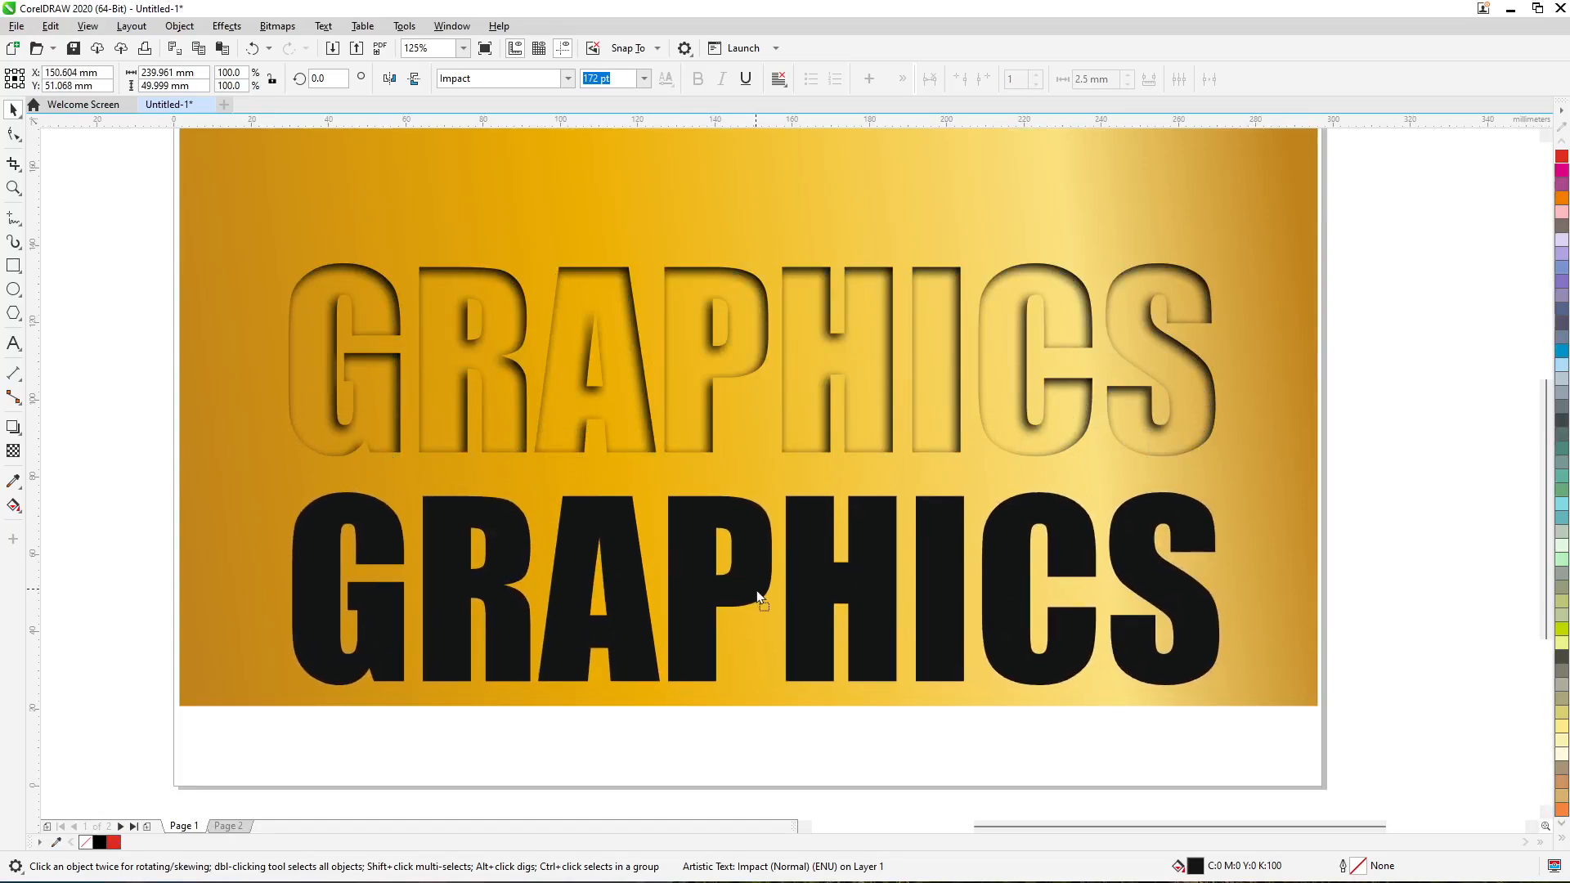
Fill the lower GRAPHICS text with white, C:0 M:0 Y:0 K:0.
{"action": "scroll", "coordinate": [700, 533], "scroll_direction": "down", "scroll_amount": 1}
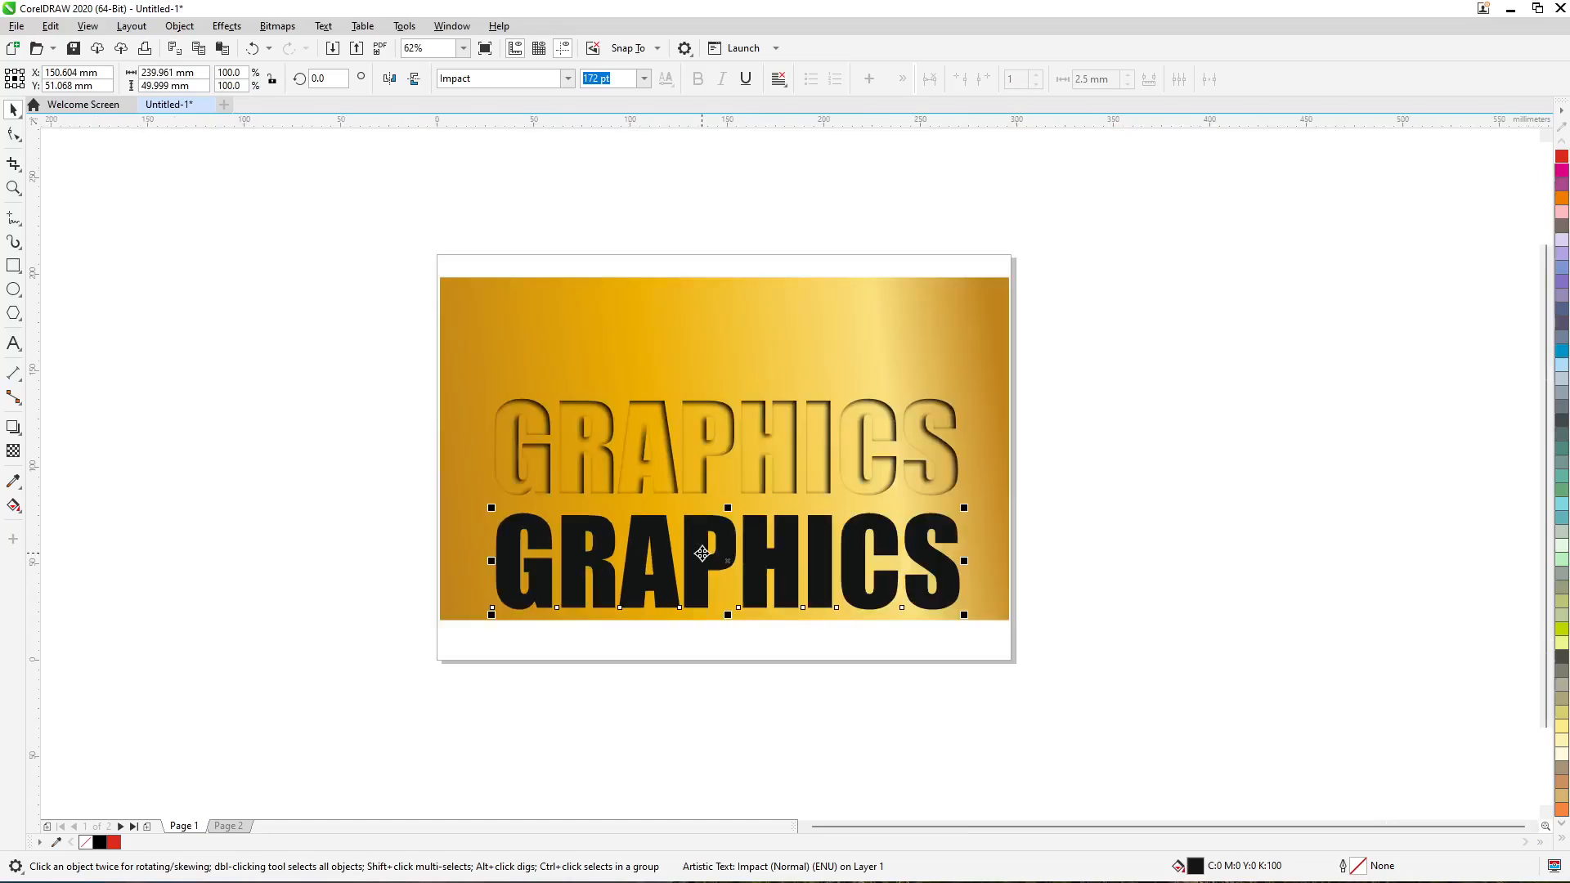
{"action": "scroll", "coordinate": [726, 593], "scroll_direction": "up", "scroll_amount": 1}
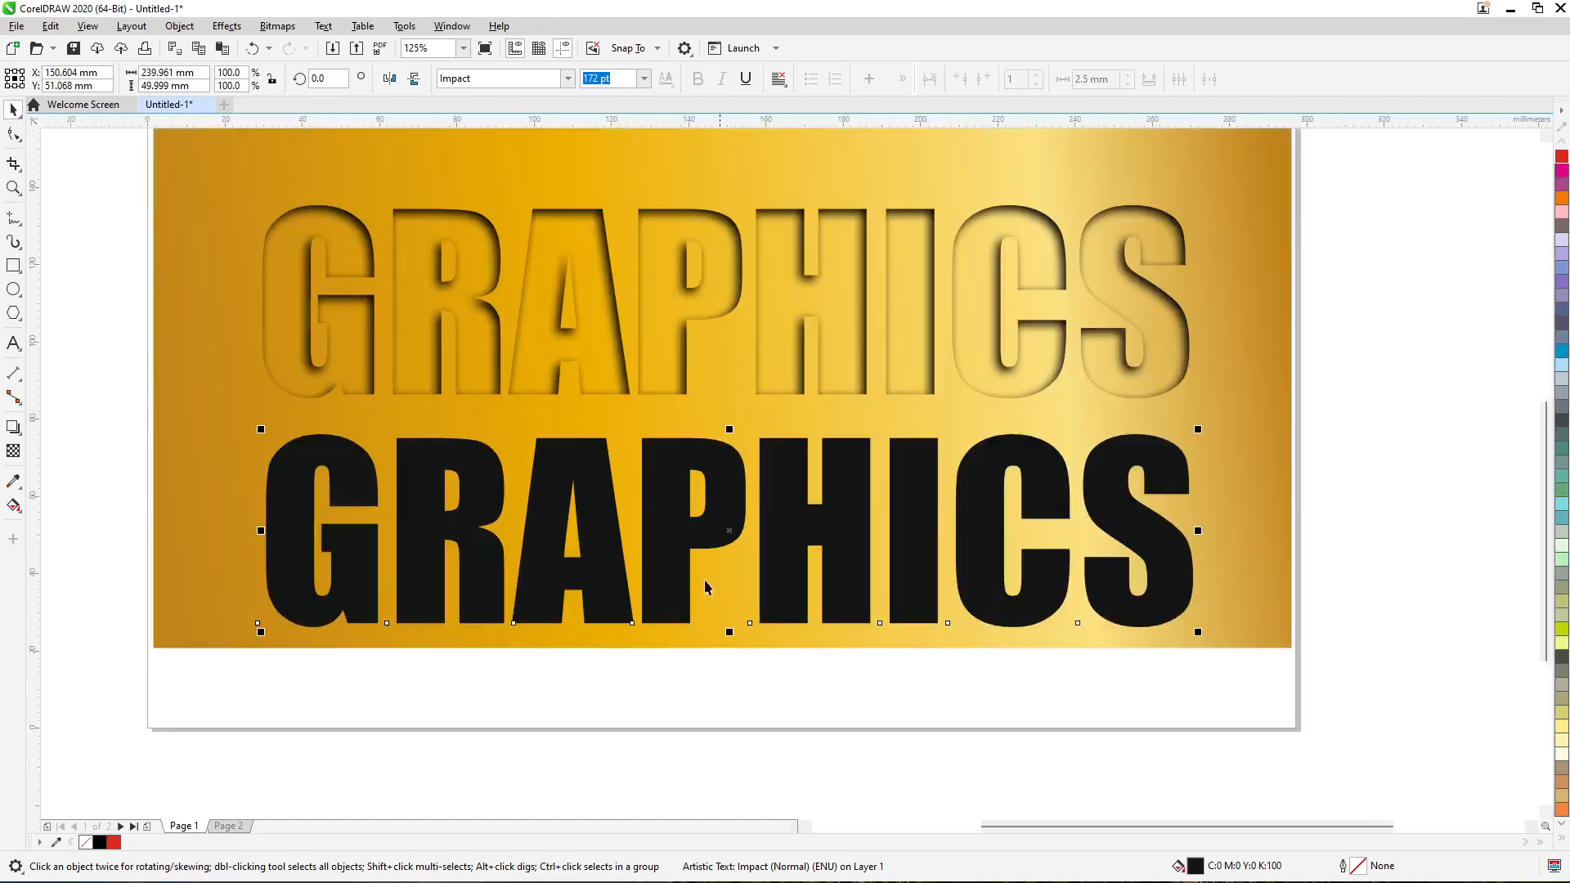
{"action": "left_click", "coordinate": [1561, 840]}
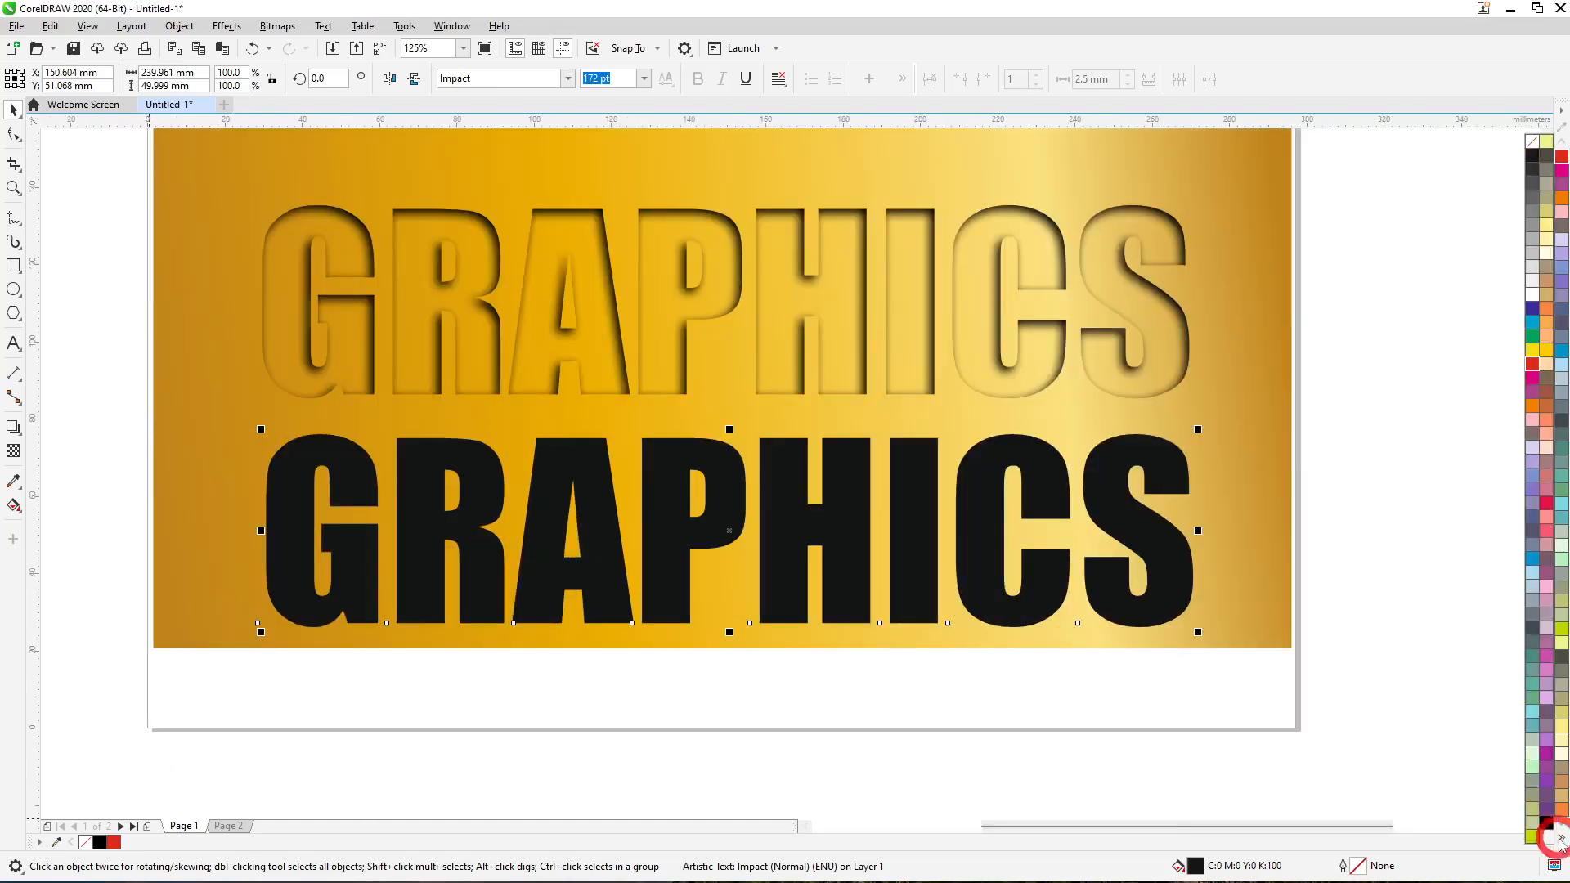
{"action": "left_click", "coordinate": [1532, 296]}
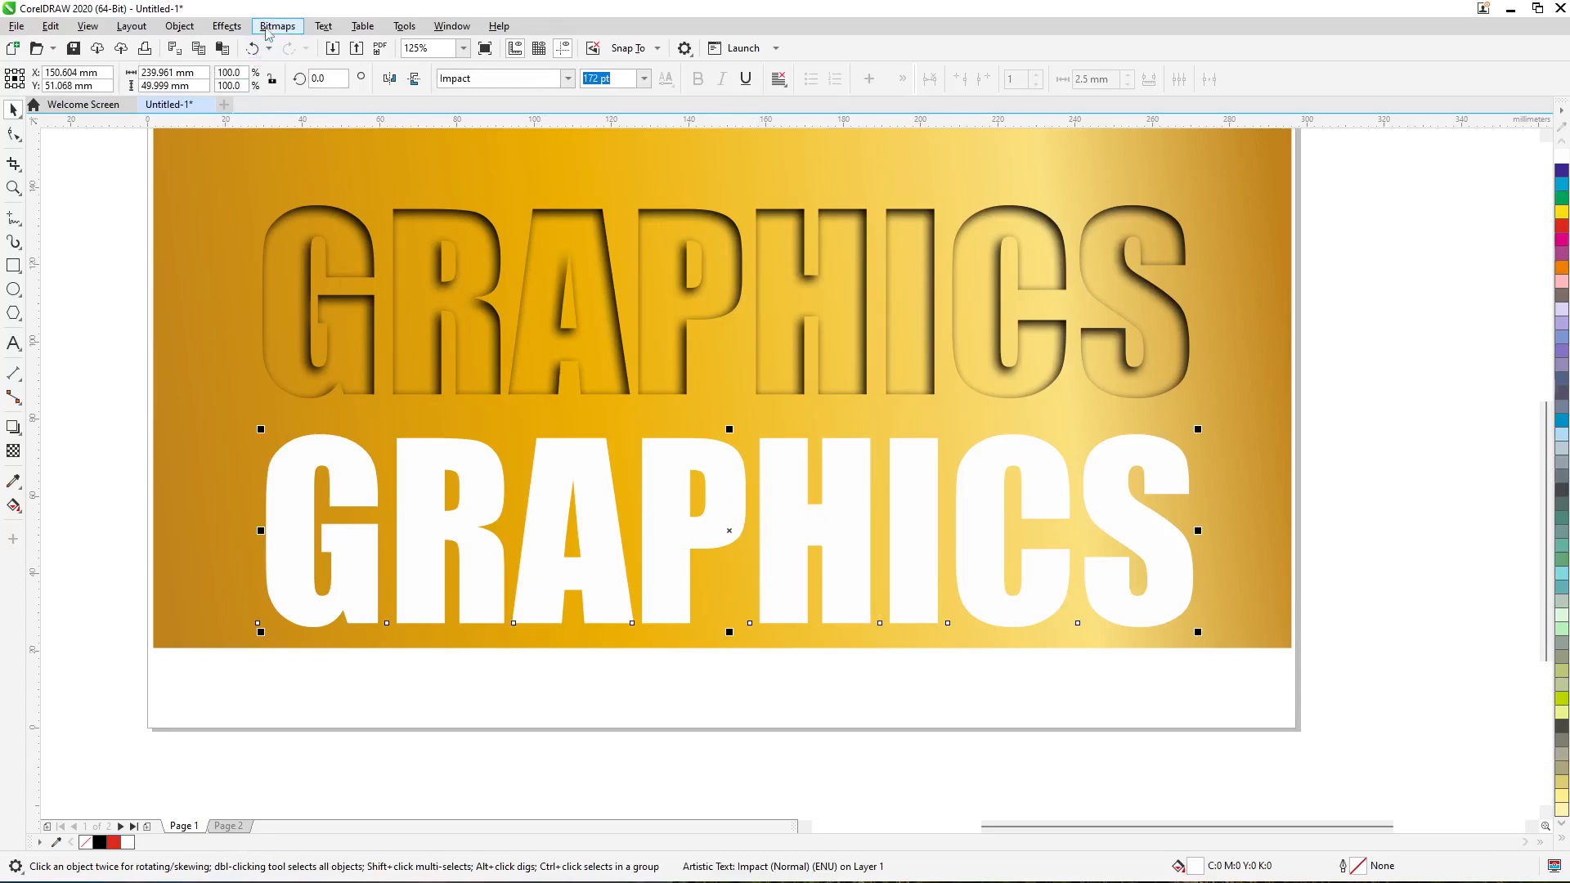
Convert the white text to a 300 dpi CMYK Color (32-bit) bitmap with anti-aliasing and a transparent background.
{"action": "left_click", "coordinate": [275, 26]}
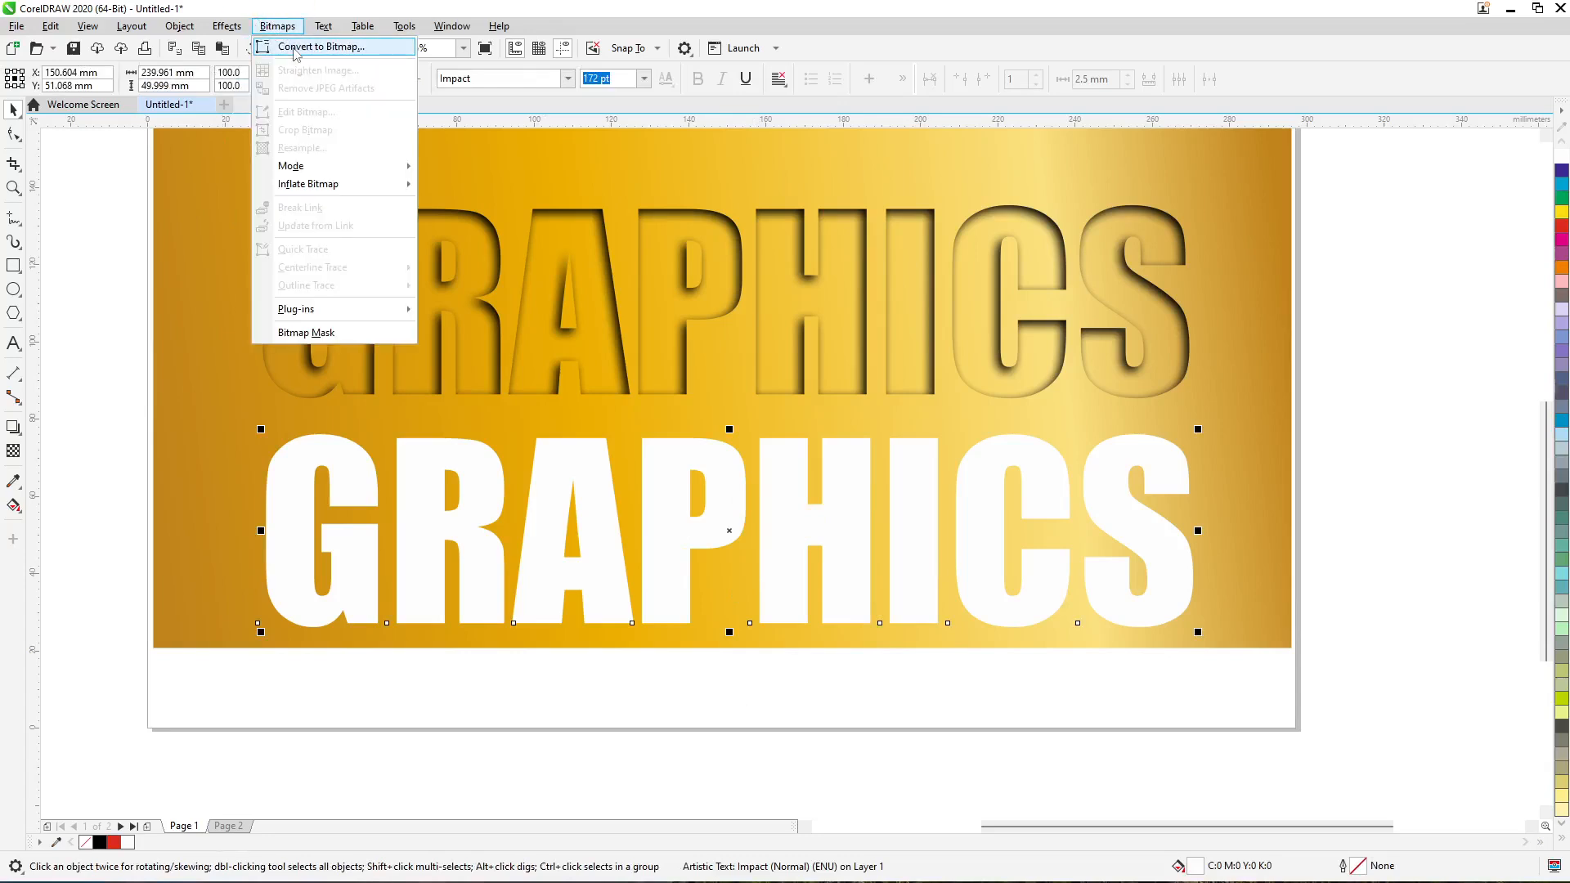
{"action": "left_click", "coordinate": [295, 48]}
{"action": "left_click", "coordinate": [815, 541]}
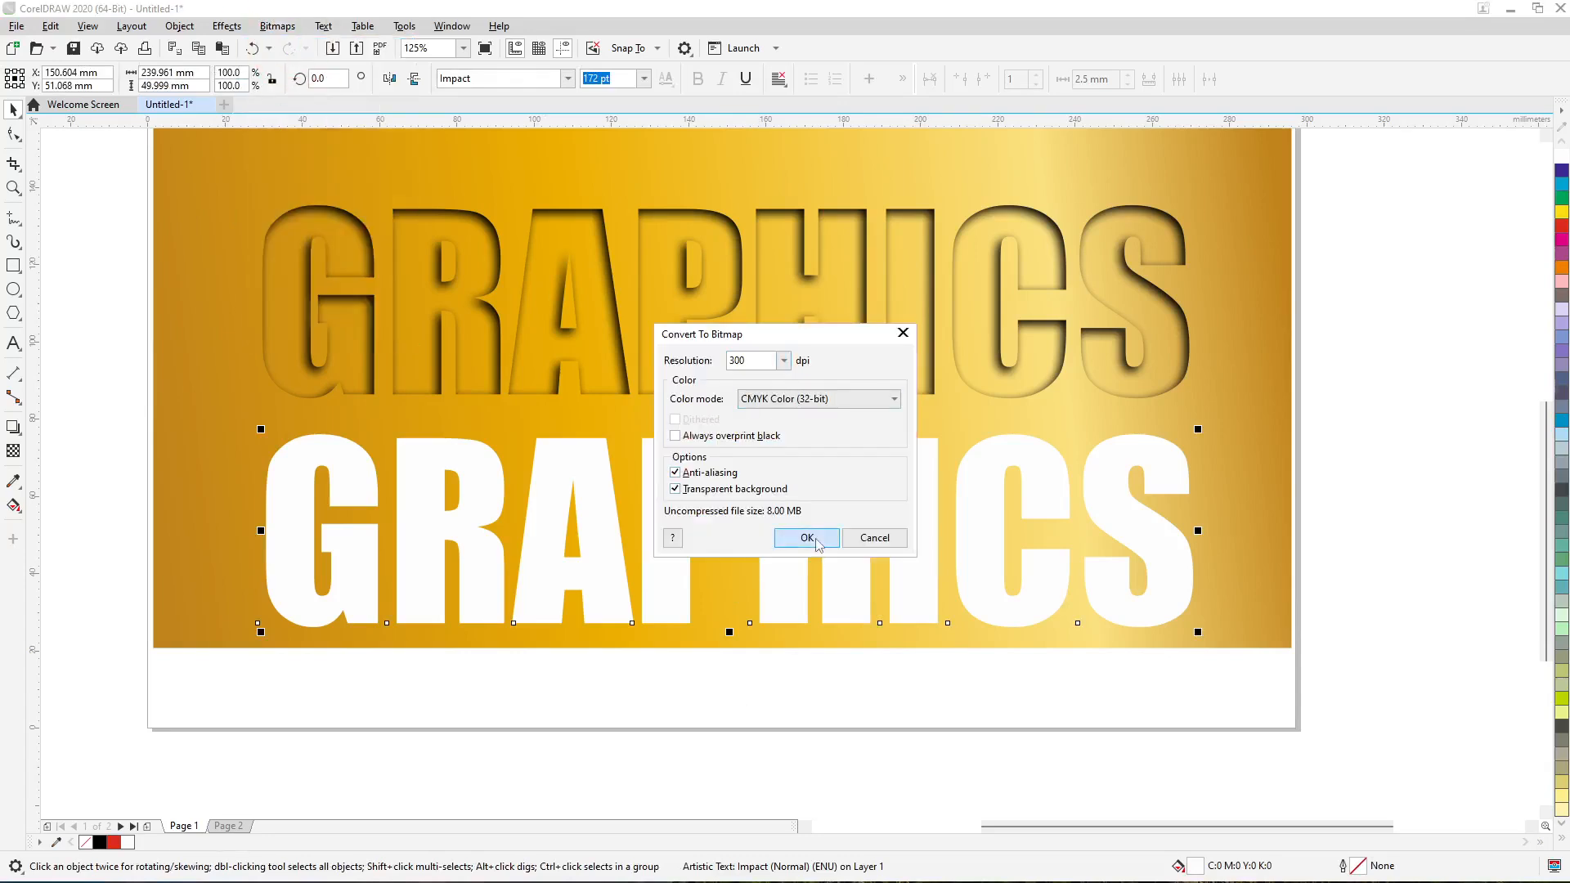
Apply a Gaussian Blur with a 9.4-pixel radius to the white GRAPHICS bitmap.
{"action": "left_click", "coordinate": [226, 26]}
{"action": "mouse_move", "coordinate": [262, 133]}
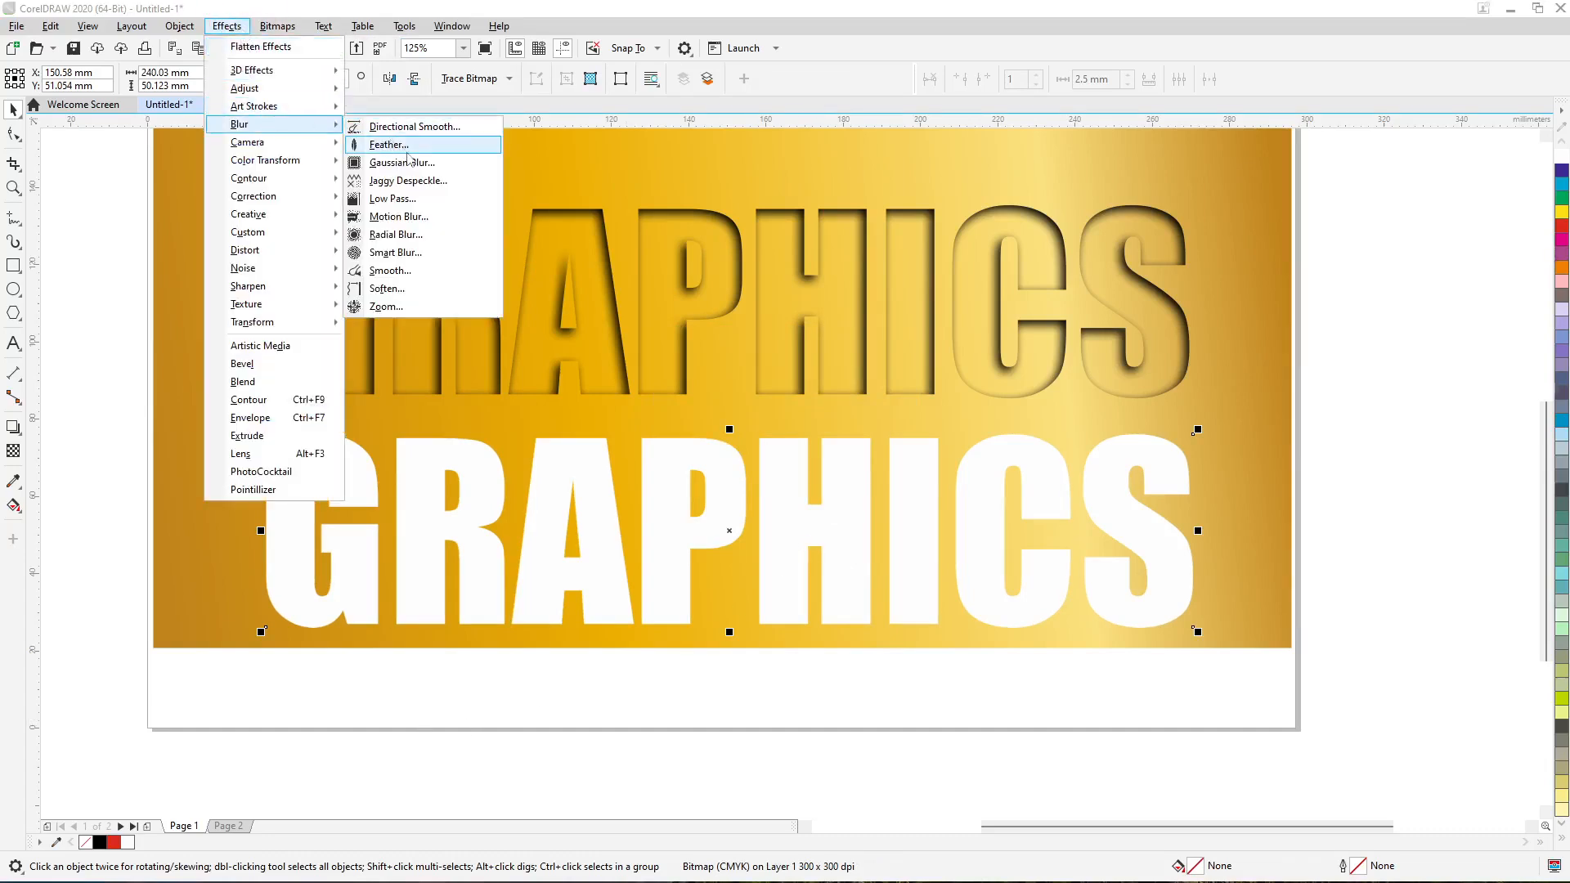
{"action": "left_click", "coordinate": [410, 163]}
{"action": "left_click_drag", "start_coordinate": [785, 395], "coordinate": [1034, 397]}
{"action": "left_click", "coordinate": [944, 479]}
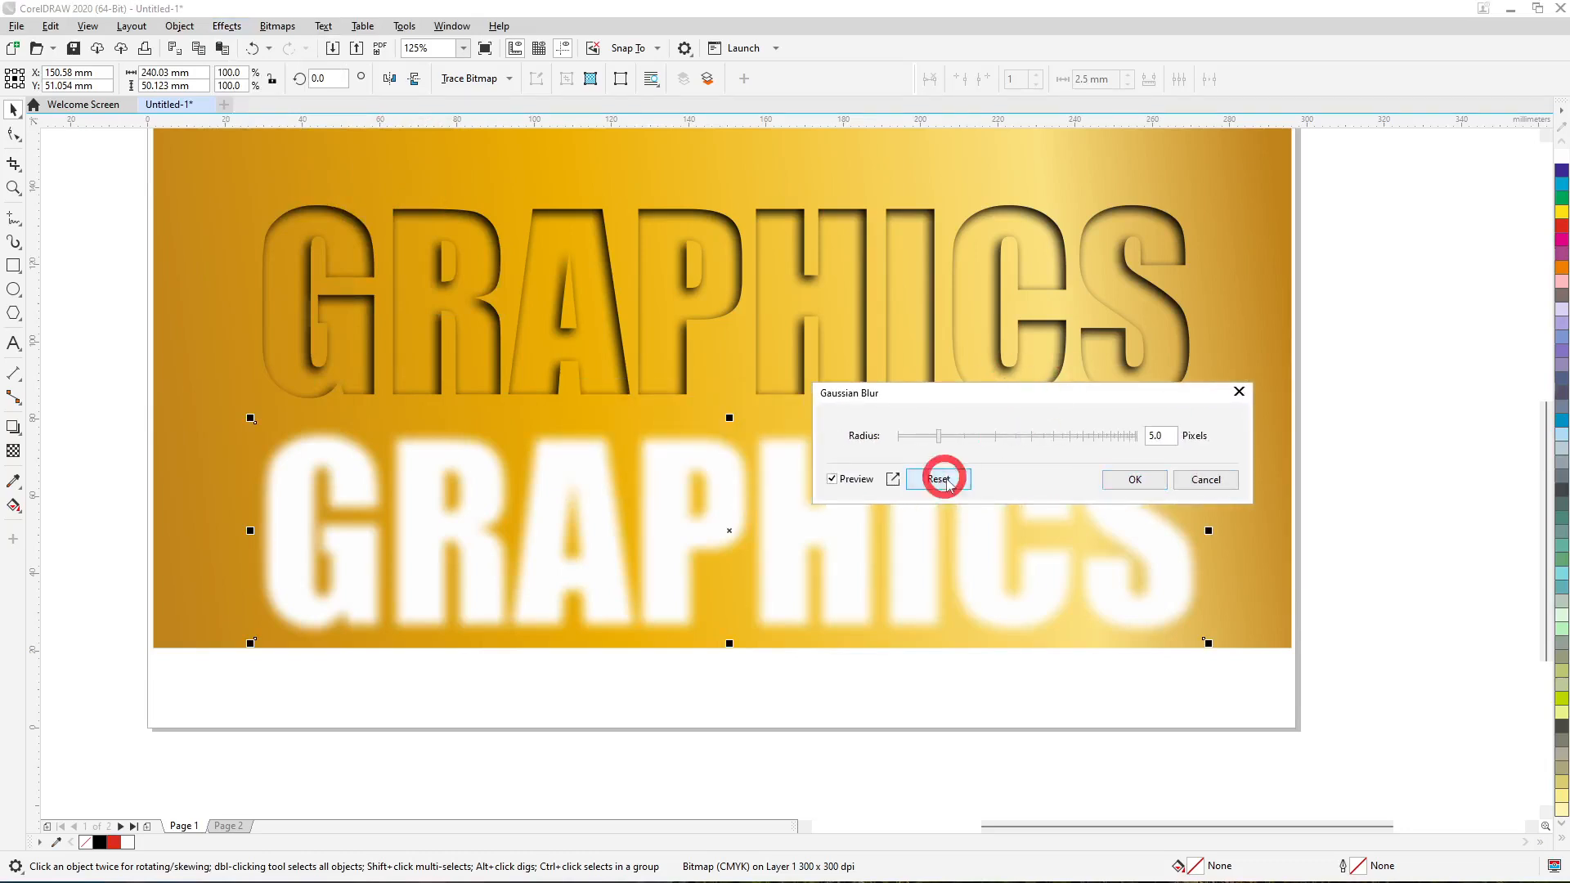
{"action": "left_click", "coordinate": [967, 442]}
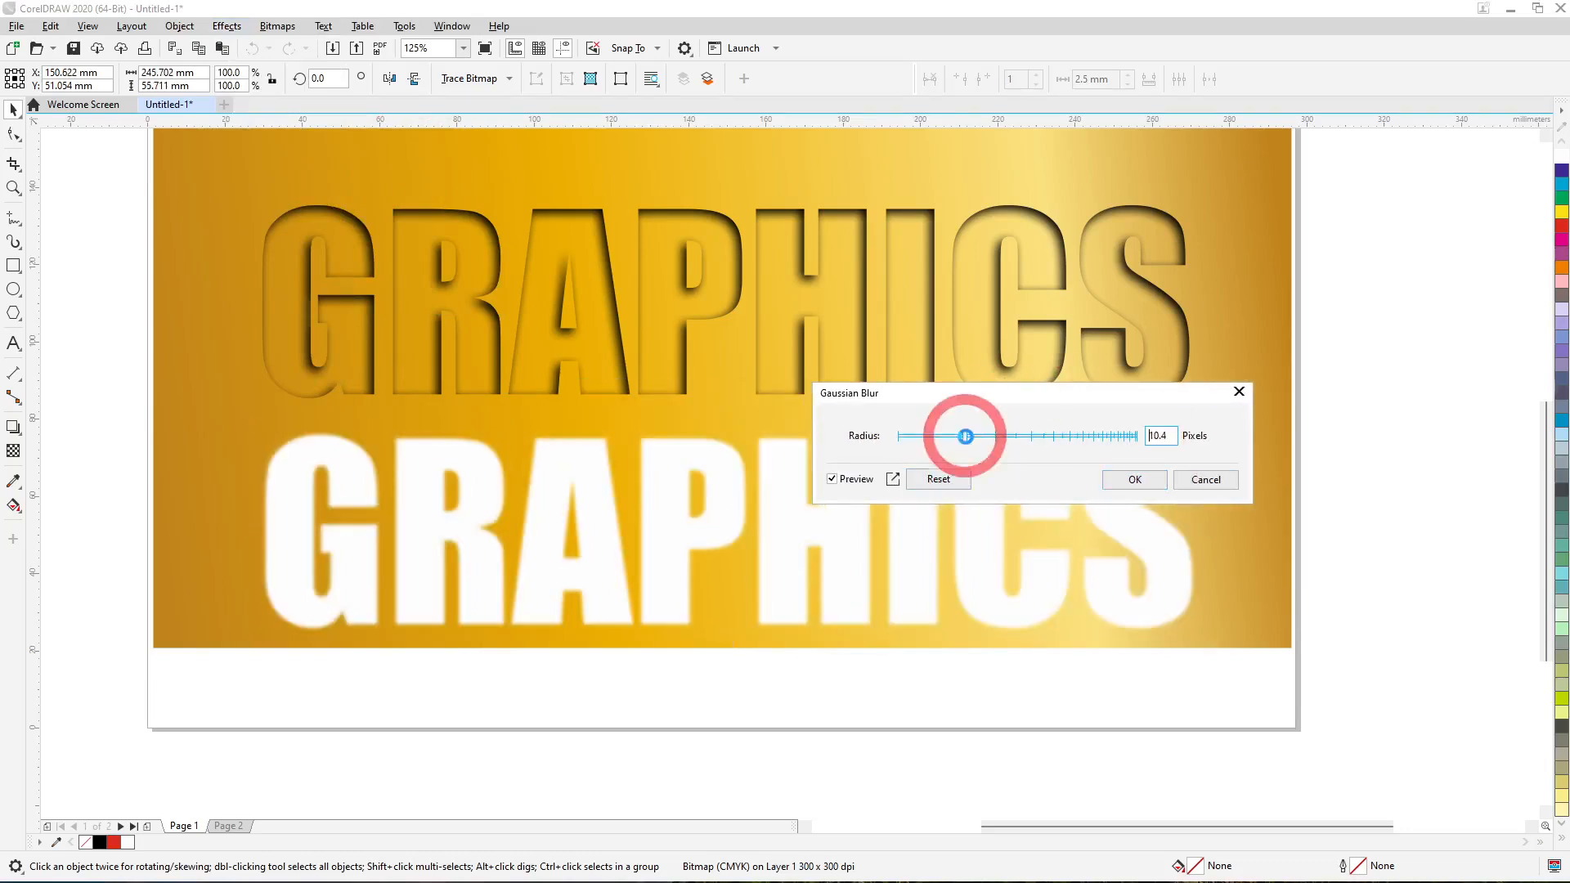
{"action": "left_click", "coordinate": [965, 442]}
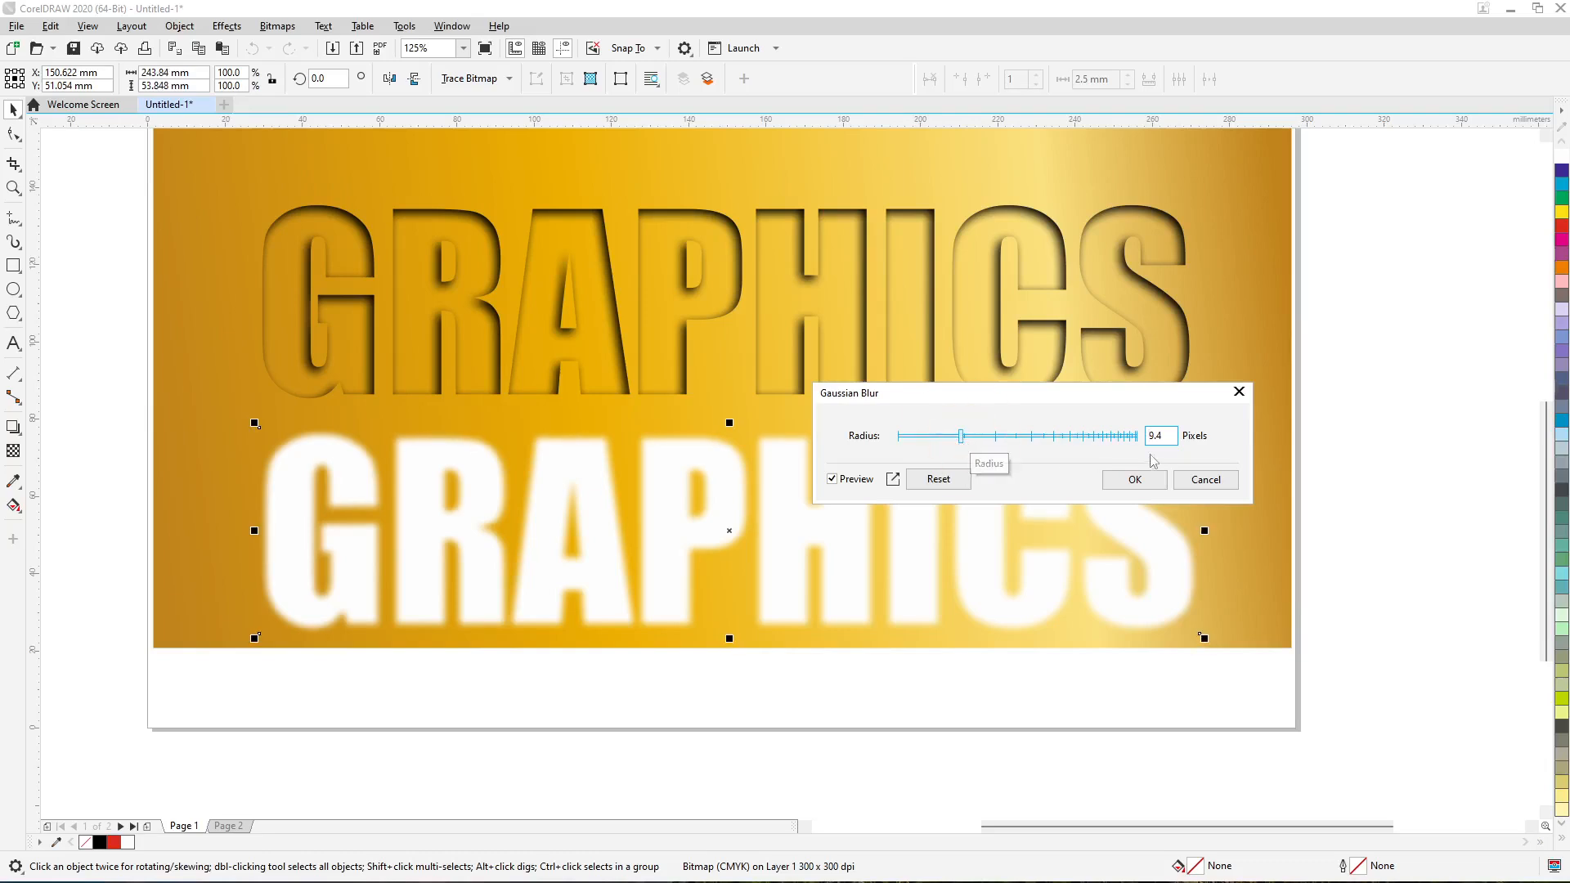
{"action": "left_click", "coordinate": [963, 440]}
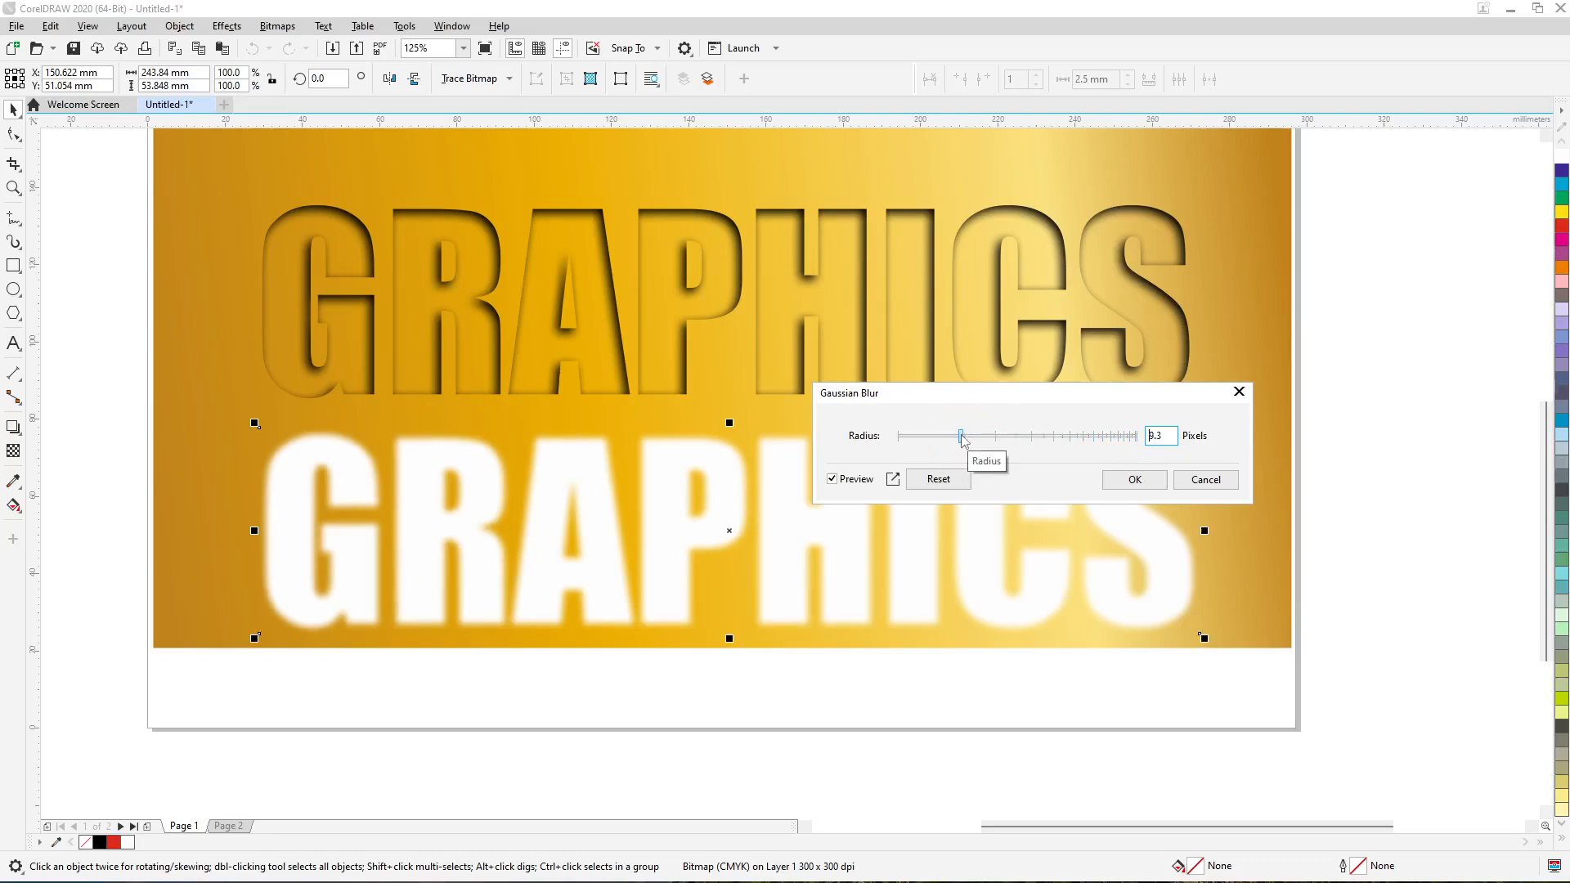
{"action": "left_click", "coordinate": [965, 442]}
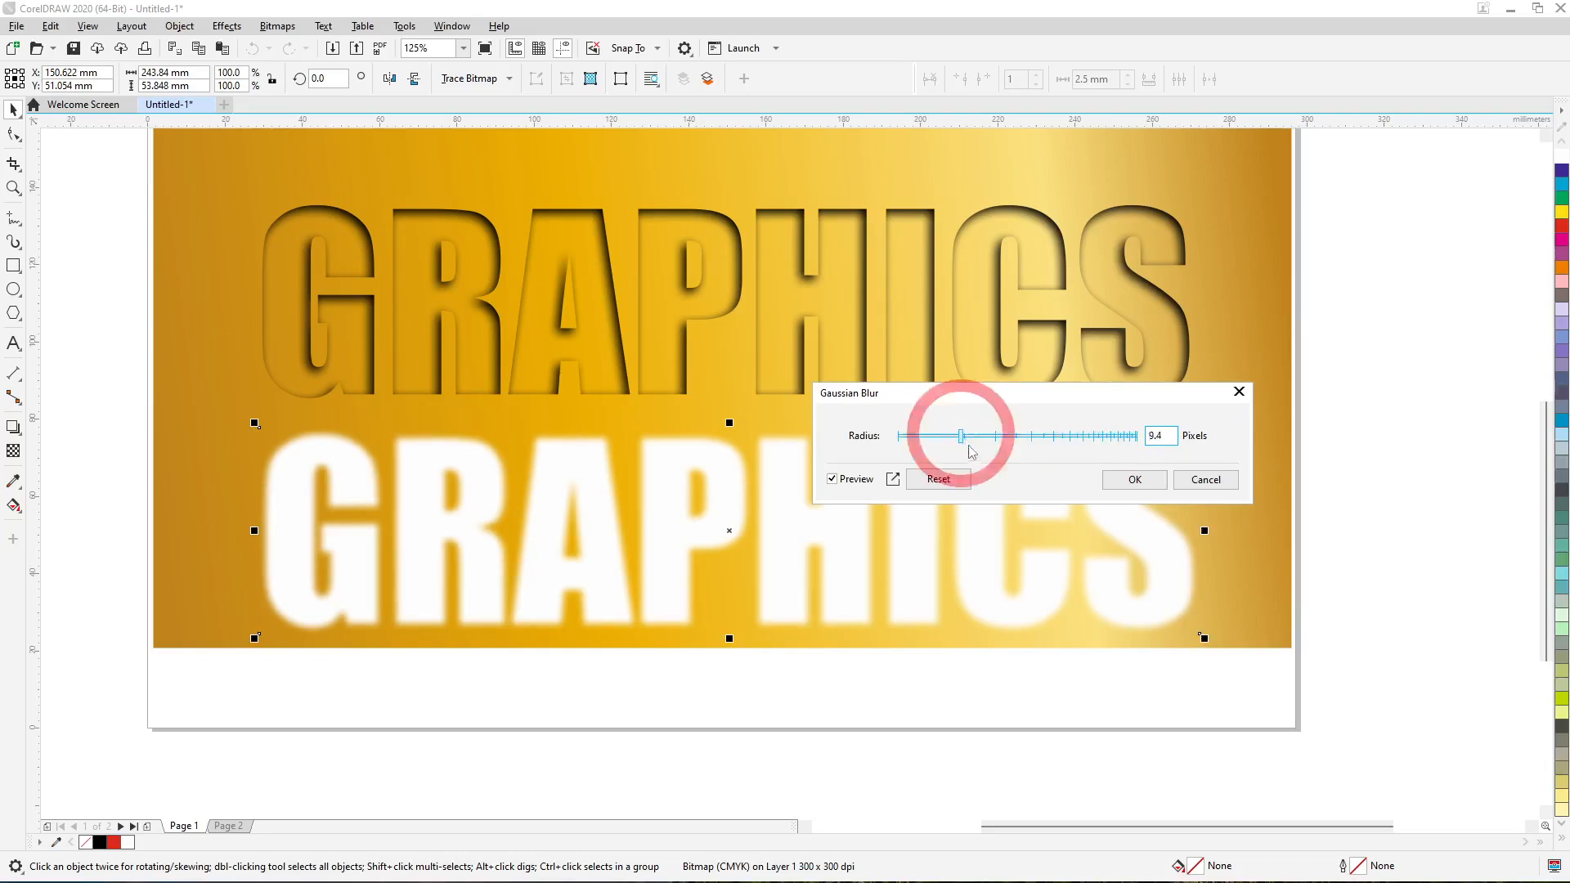
{"action": "left_click", "coordinate": [1136, 481]}
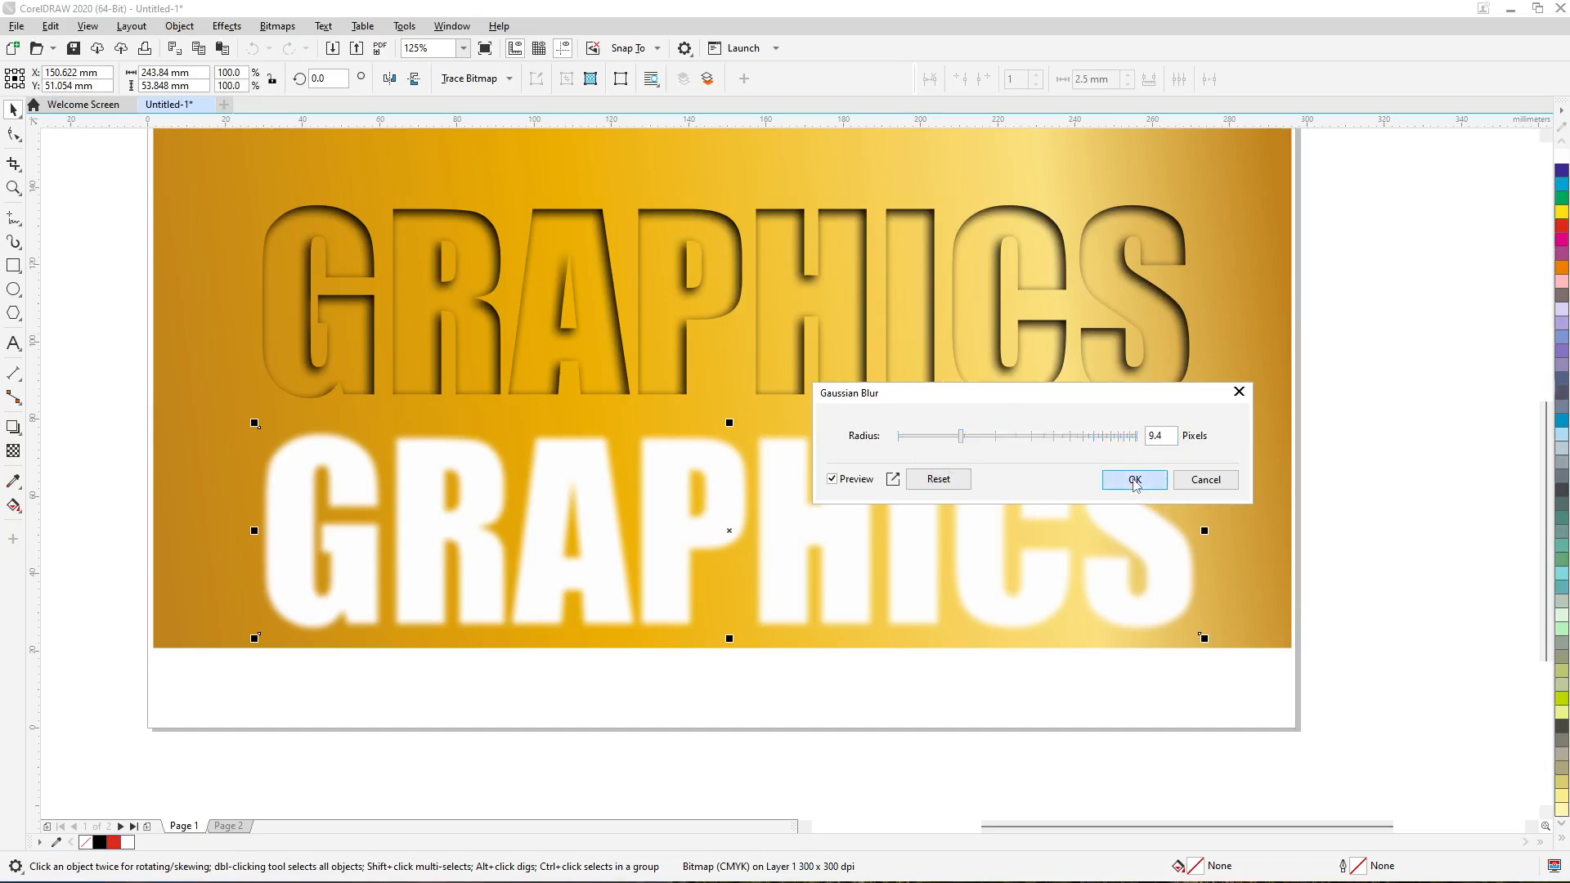
{"action": "left_click", "coordinate": [1135, 481]}
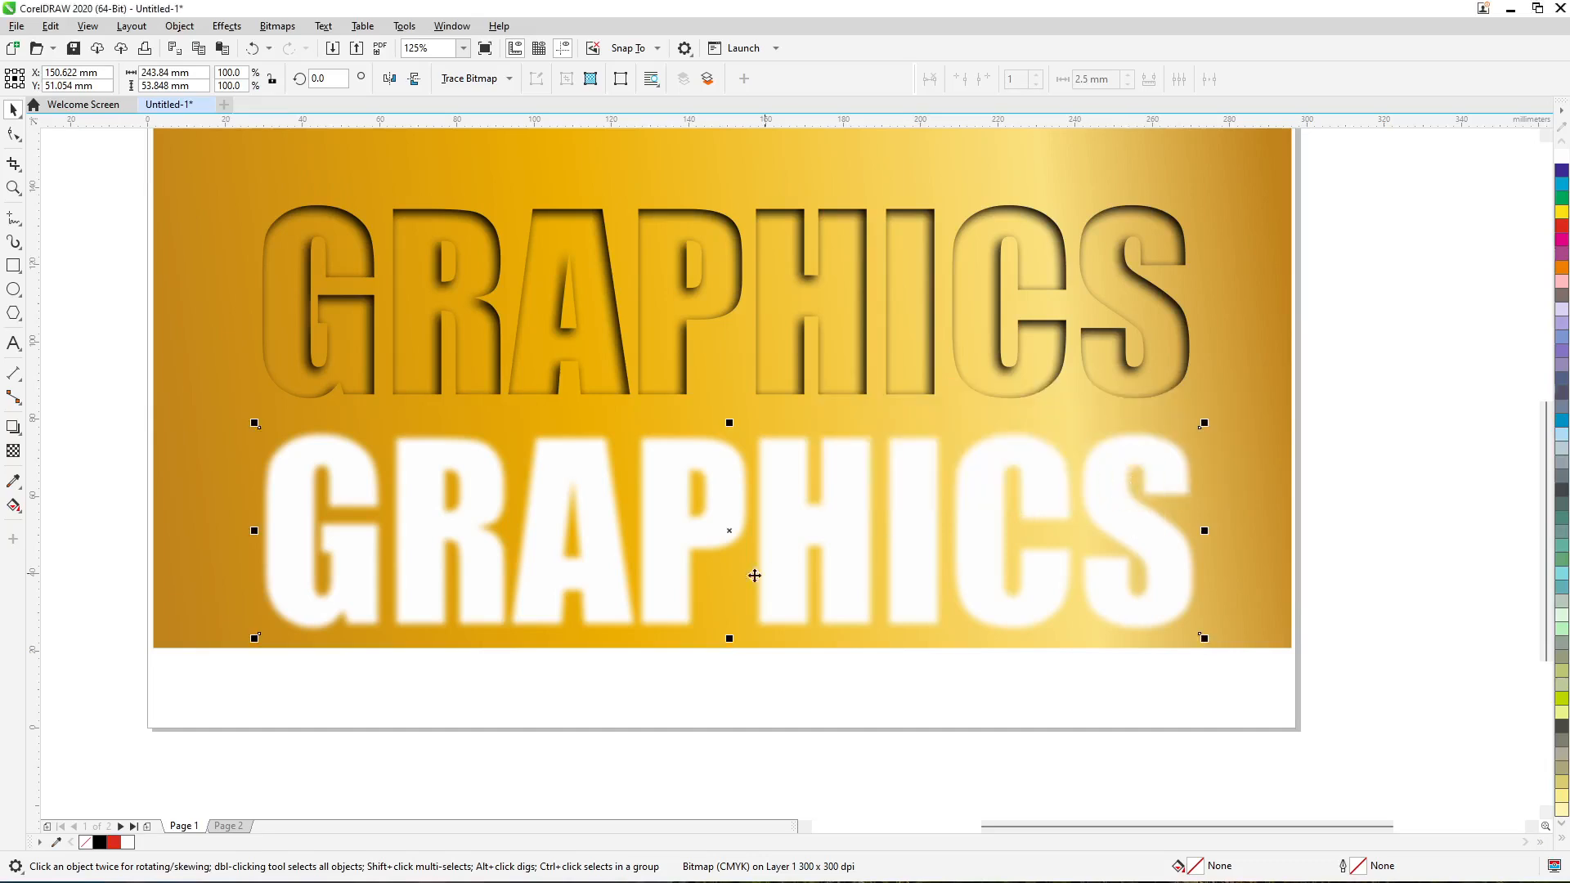
Copy the black GRAPHICS text from page 2 to page 1 and place it over the blurred white lettering.
{"action": "key", "text": "Page_Down"}
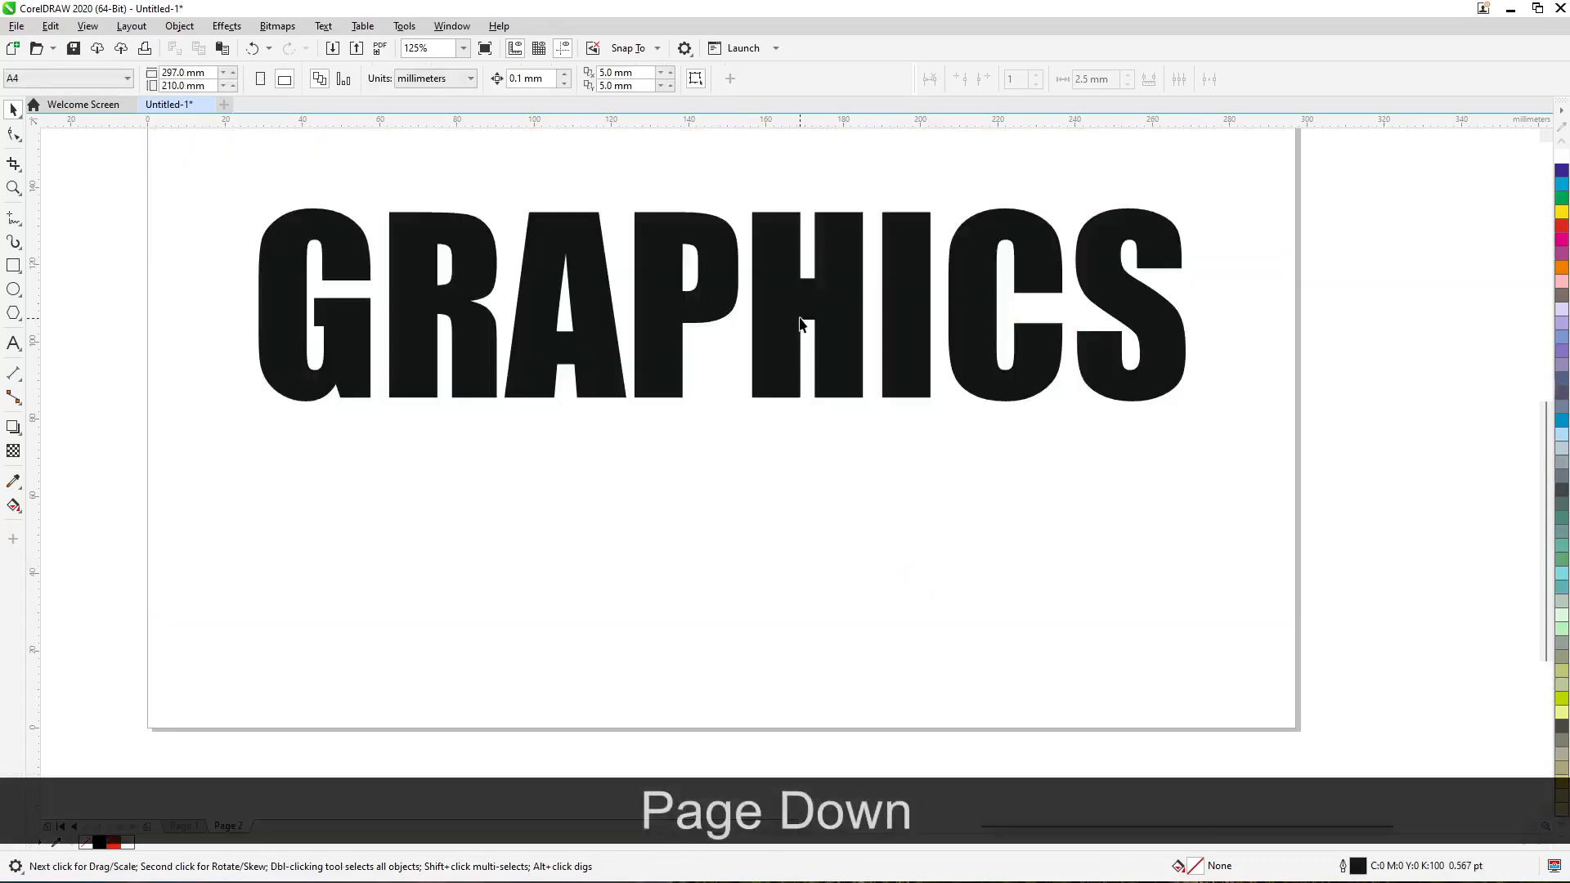
{"action": "left_click", "coordinate": [797, 317]}
{"action": "key", "text": "ctrl+c"}
{"action": "key", "text": "Page_Up"}
{"action": "key", "text": "ctrl+v"}
{"action": "left_click_drag", "start_coordinate": [791, 285], "coordinate": [787, 513]}
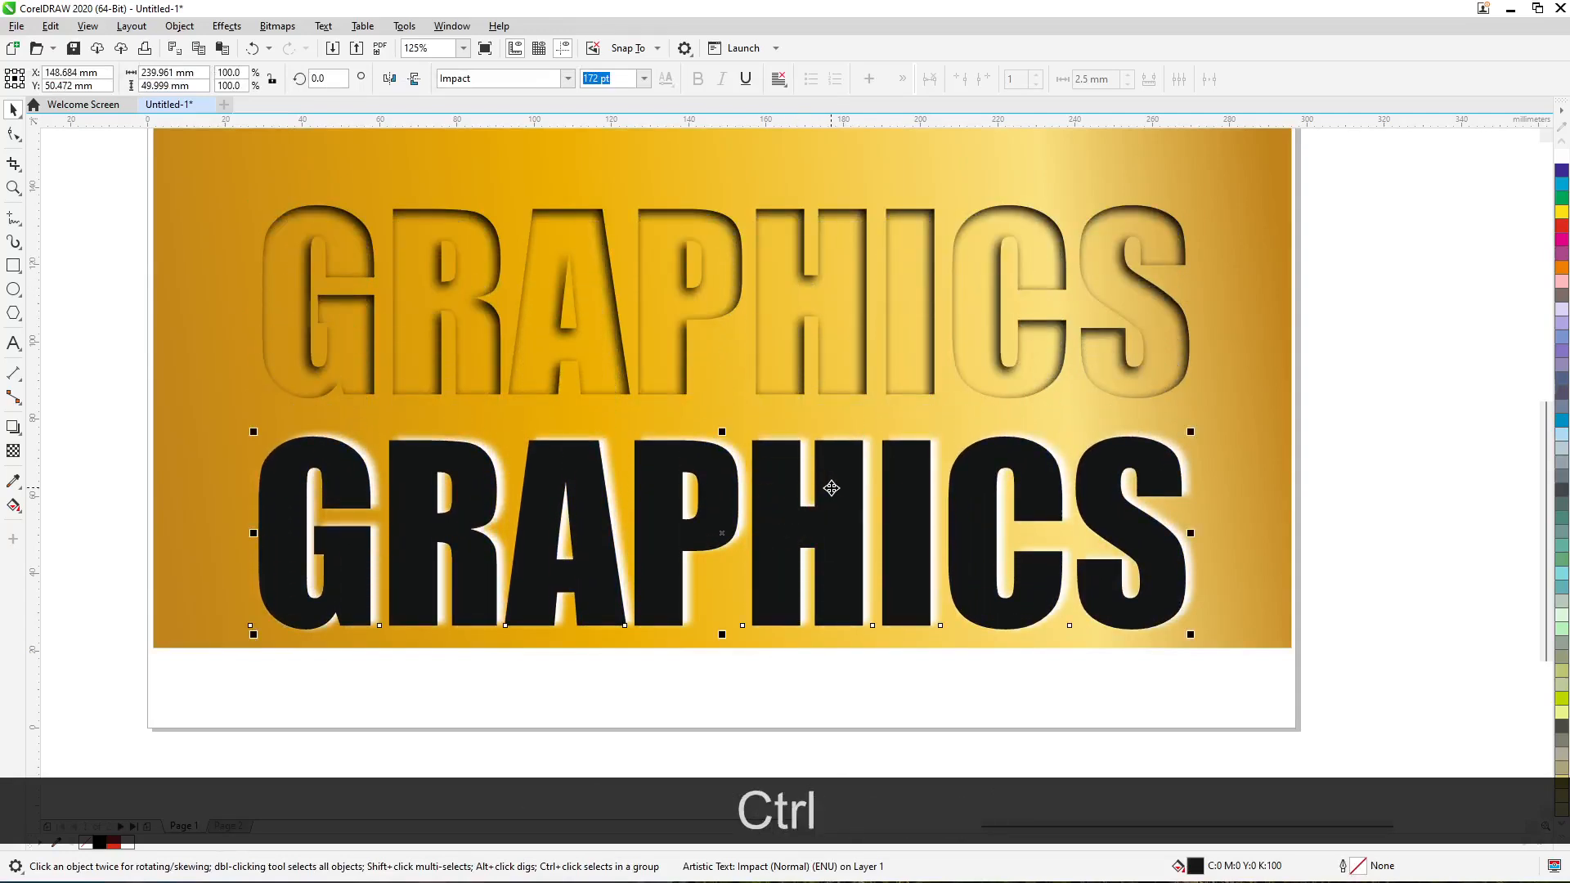
Nudge the lower black text up and right over the white blur, to about X 149.9 mm, Y 51.2 mm.
{"action": "key", "text": "shift+Up"}
{"action": "key", "text": "Right"}
{"action": "key", "text": "Right"}
{"action": "key", "text": "Right"}
{"action": "key", "text": "Right"}
{"action": "key", "text": "Right"}
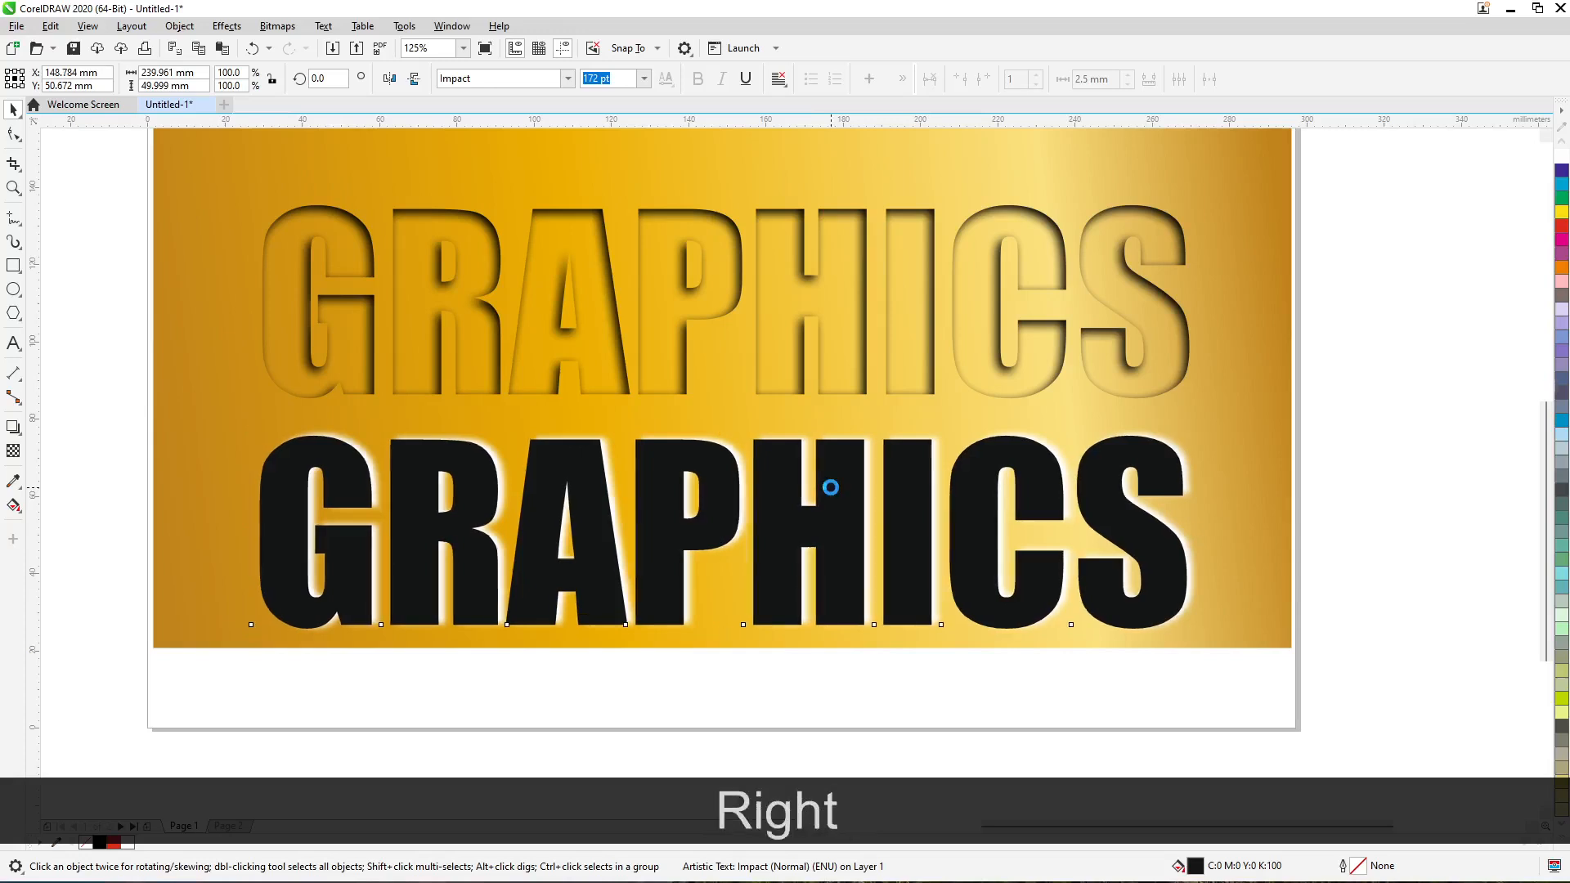
{"action": "key", "text": "Up"}
{"action": "key", "text": "Up"}
{"action": "key", "text": "Up"}
{"action": "key", "text": "Up"}
{"action": "key", "text": "Up"}
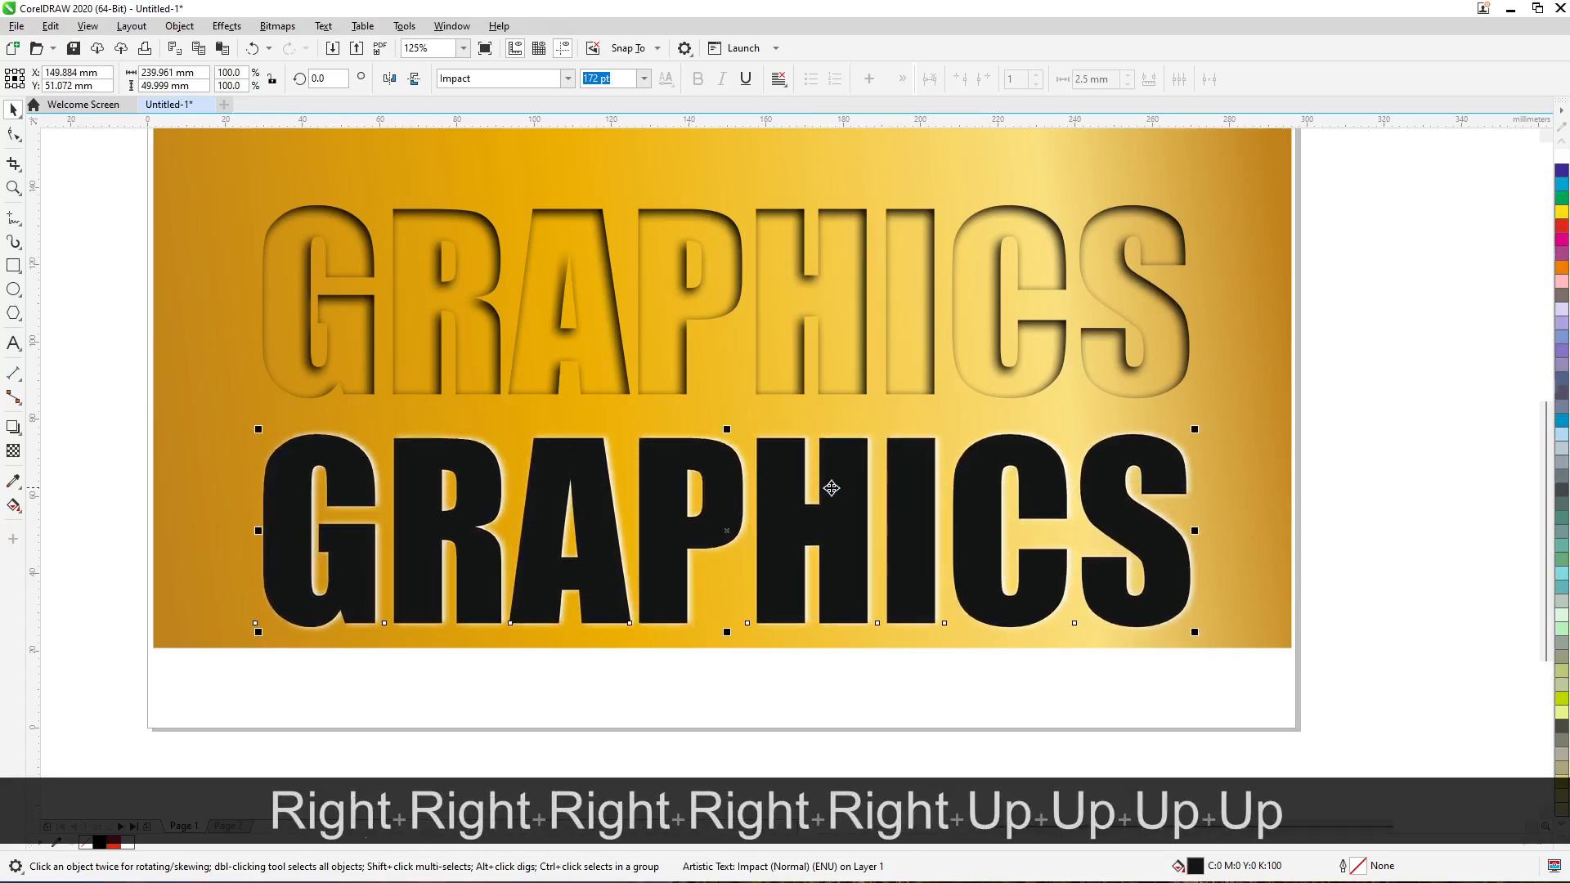
Nudge the lower black text further right to about X 151.4 mm, exposing the white blur along the letters' left edges.
{"action": "scroll", "coordinate": [1173, 472], "scroll_direction": "up", "scroll_amount": 3}
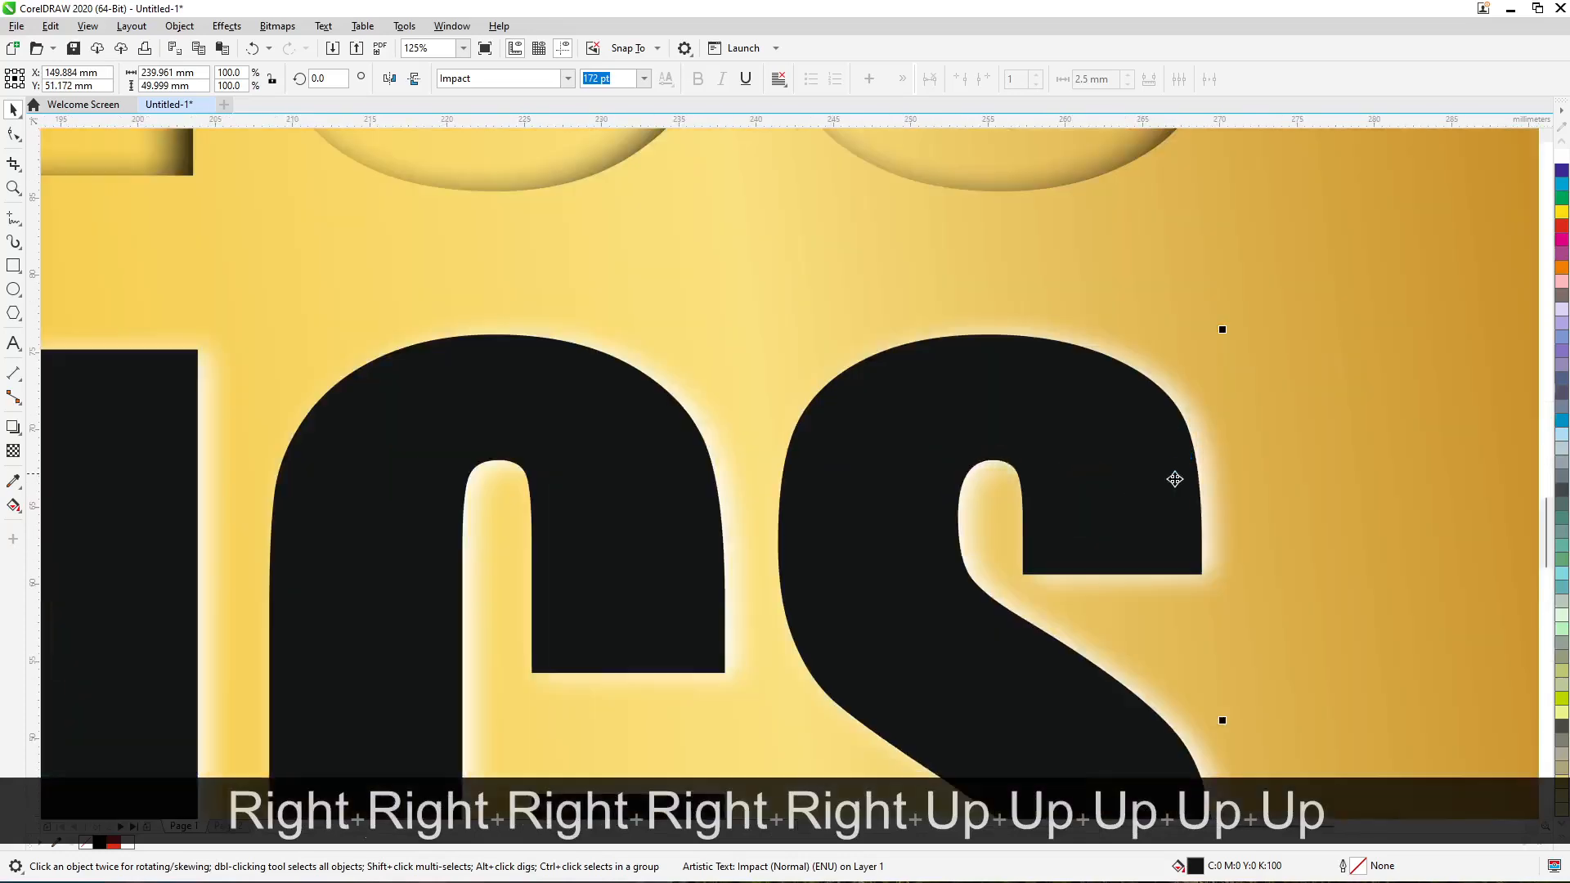
{"action": "scroll", "coordinate": [1095, 431], "scroll_direction": "down", "scroll_amount": 1}
{"action": "key", "text": "Right"}
{"action": "key", "text": "Right"}
{"action": "key", "text": "Right"}
{"action": "key", "text": "Right"}
{"action": "key", "text": "Right"}
{"action": "key", "text": "Right"}
{"action": "key", "text": "Right"}
{"action": "key", "text": "Right"}
{"action": "key", "text": "Right"}
{"action": "key", "text": "Right"}
{"action": "key", "text": "Right"}
{"action": "key", "text": "Right"}
{"action": "key", "text": "Right"}
{"action": "key", "text": "Right"}
{"action": "key", "text": "Right"}
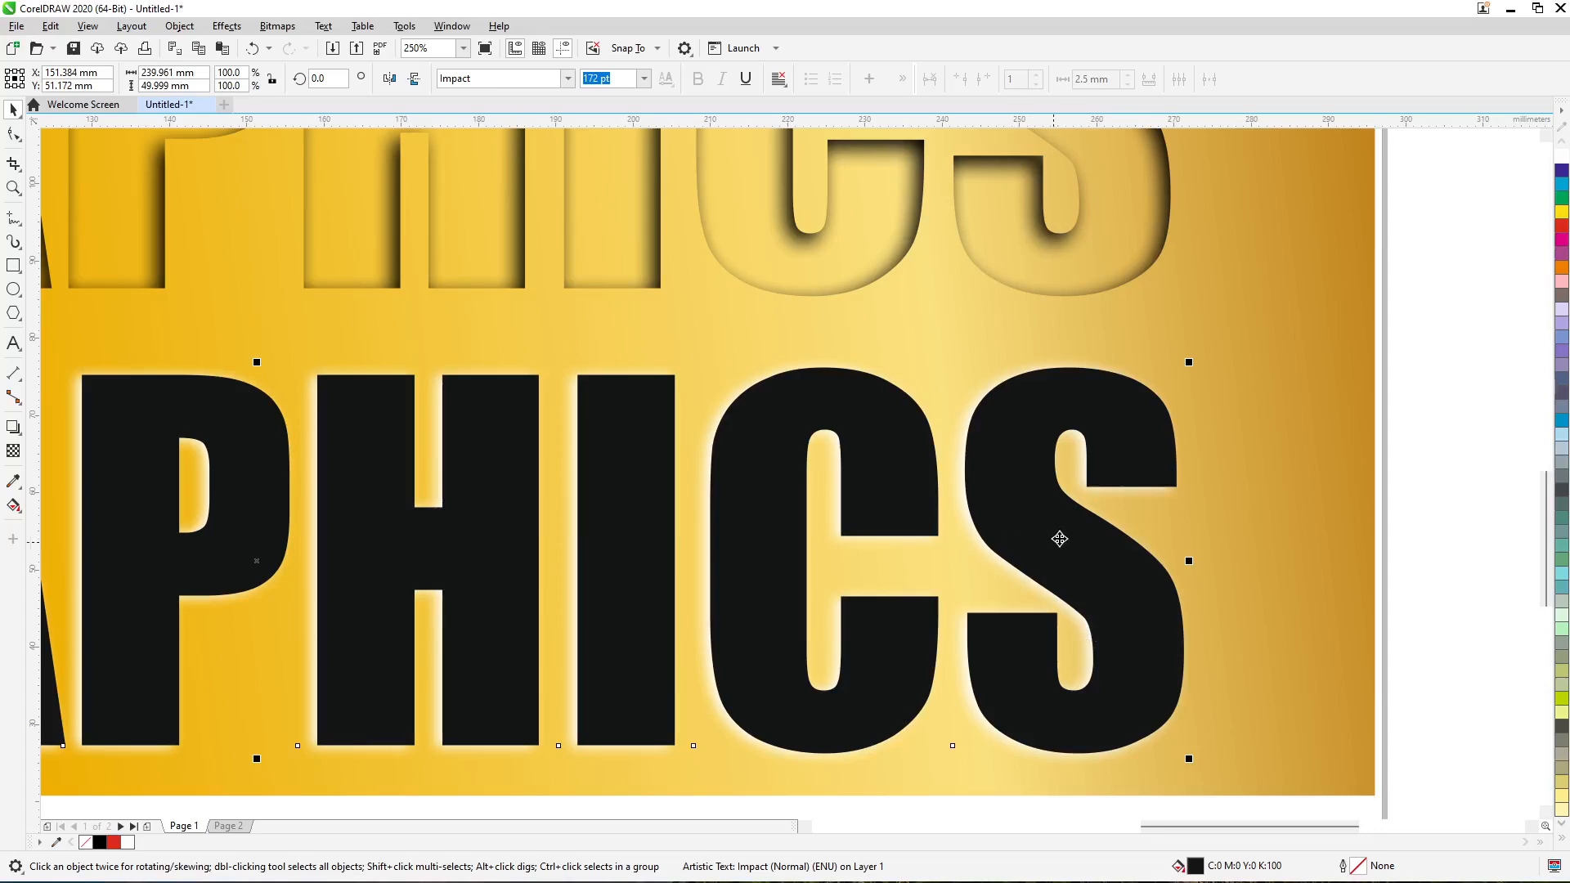
Nudge the lower black text up to about Y 51.7 mm, exposing the white blur along the letters' bottom edges.
{"action": "scroll", "coordinate": [1018, 468], "scroll_direction": "down", "scroll_amount": 2}
{"action": "scroll", "coordinate": [1018, 468], "scroll_direction": "up", "scroll_amount": 2}
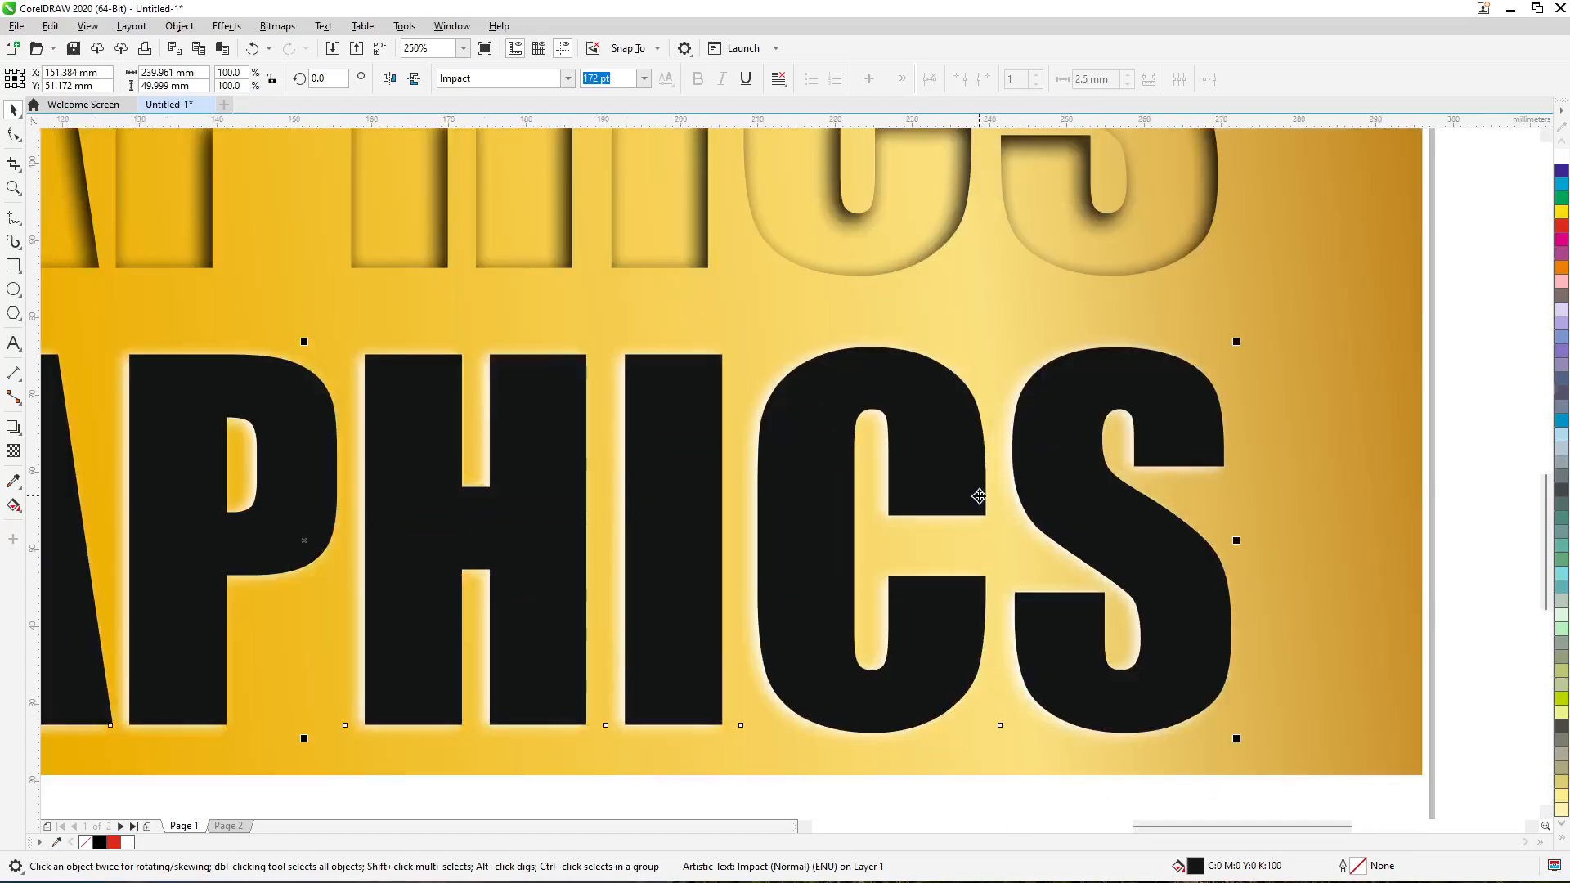
{"action": "key", "text": "Up"}
{"action": "key", "text": "Up"}
{"action": "key", "text": "Up"}
{"action": "key", "text": "Up"}
{"action": "key", "text": "Up"}
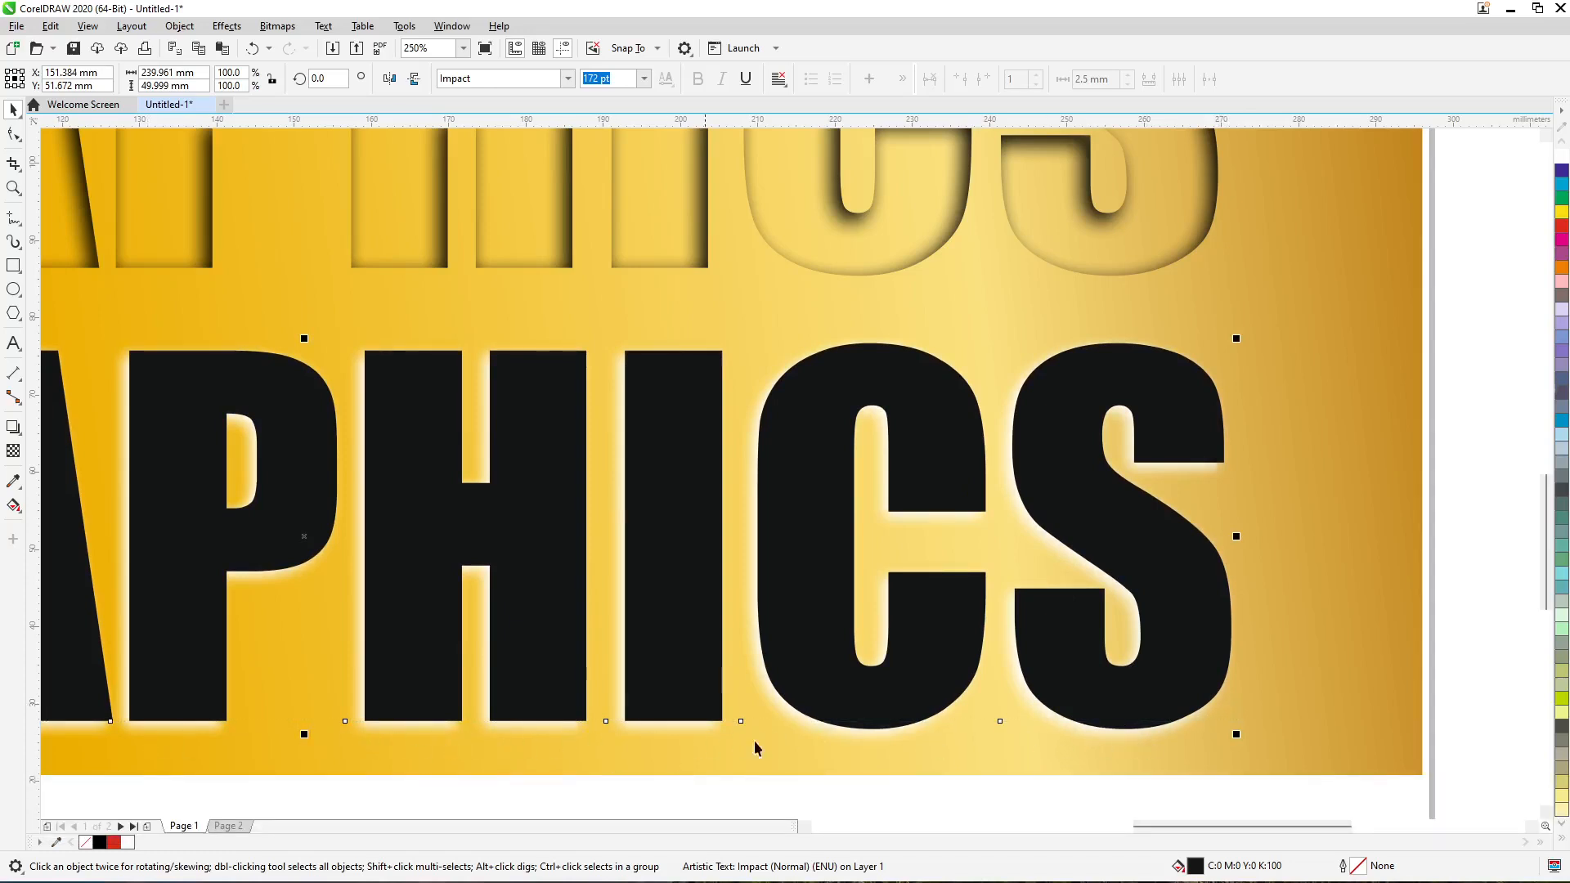
Trim the blurred white bitmap with the black GRAPHICS text lying over it.
{"action": "scroll", "coordinate": [1141, 589], "scroll_direction": "down", "scroll_amount": 2}
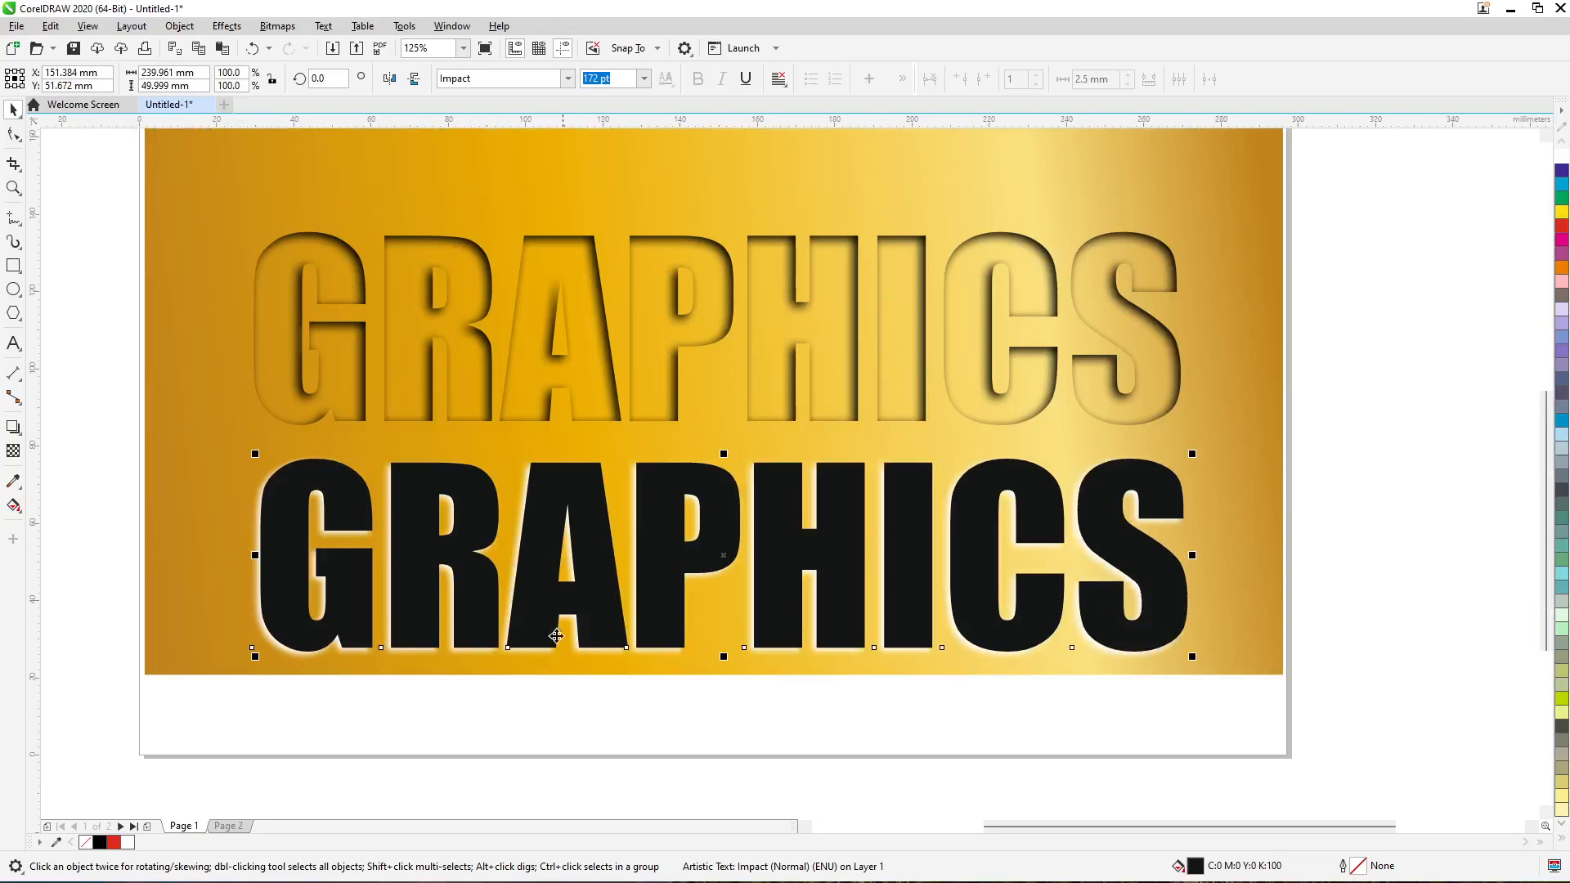
{"action": "left_click_drag", "start_coordinate": [1395, 420], "coordinate": [767, 756]}
{"action": "left_click_drag", "start_coordinate": [106, 713], "coordinate": [105, 714]}
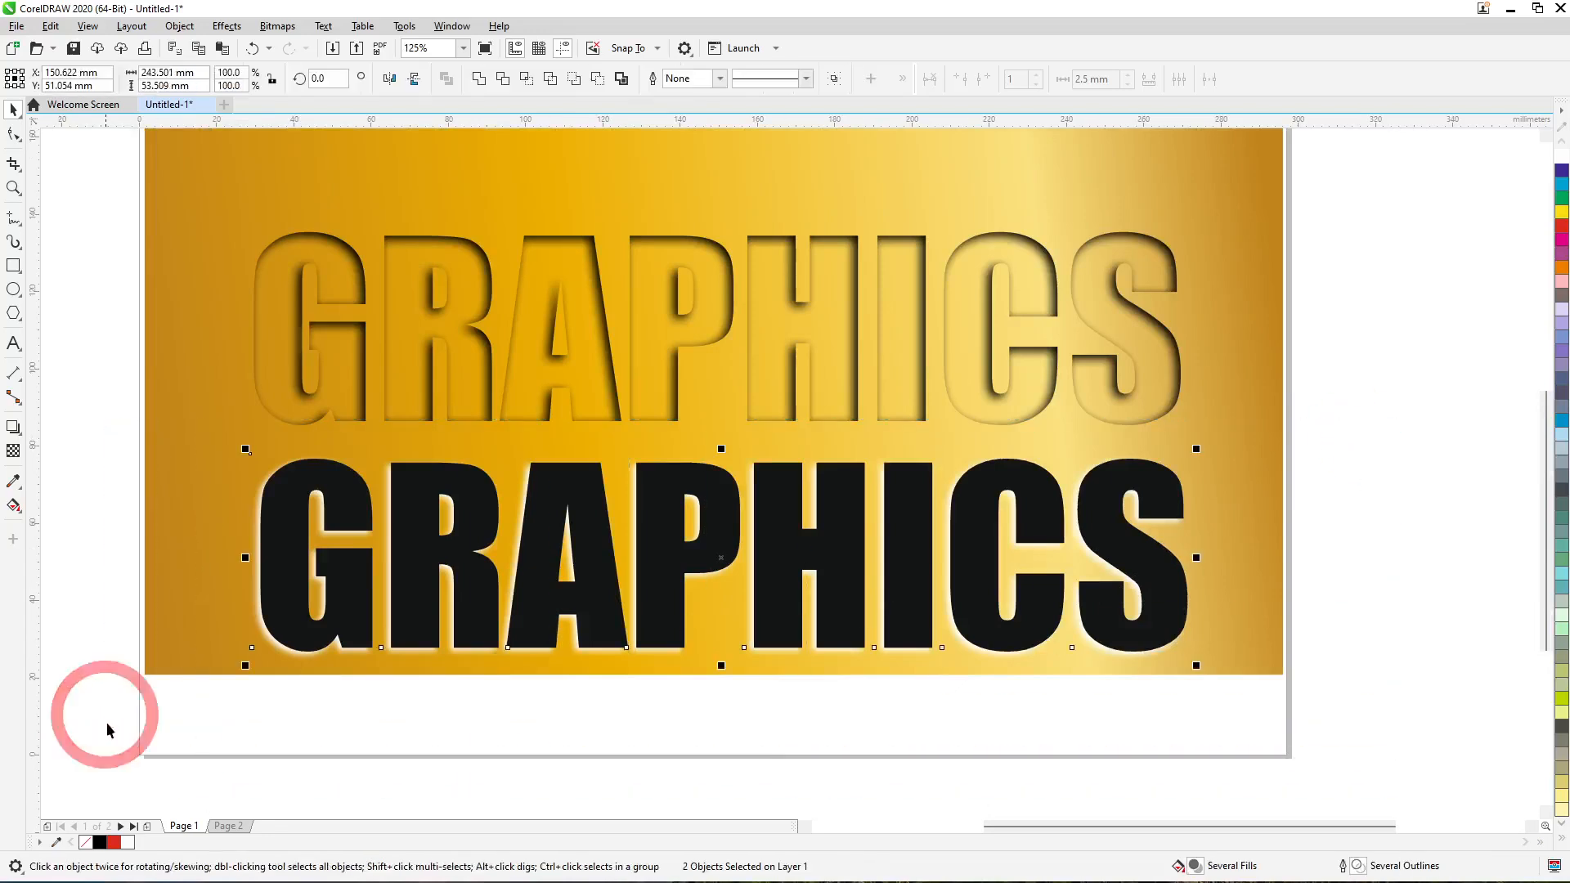
{"action": "left_click", "coordinate": [504, 84]}
Delete the lower black GRAPHICS text, leaving only the trimmed white edge highlights.
{"action": "left_click", "coordinate": [551, 707]}
{"action": "left_click", "coordinate": [584, 515]}
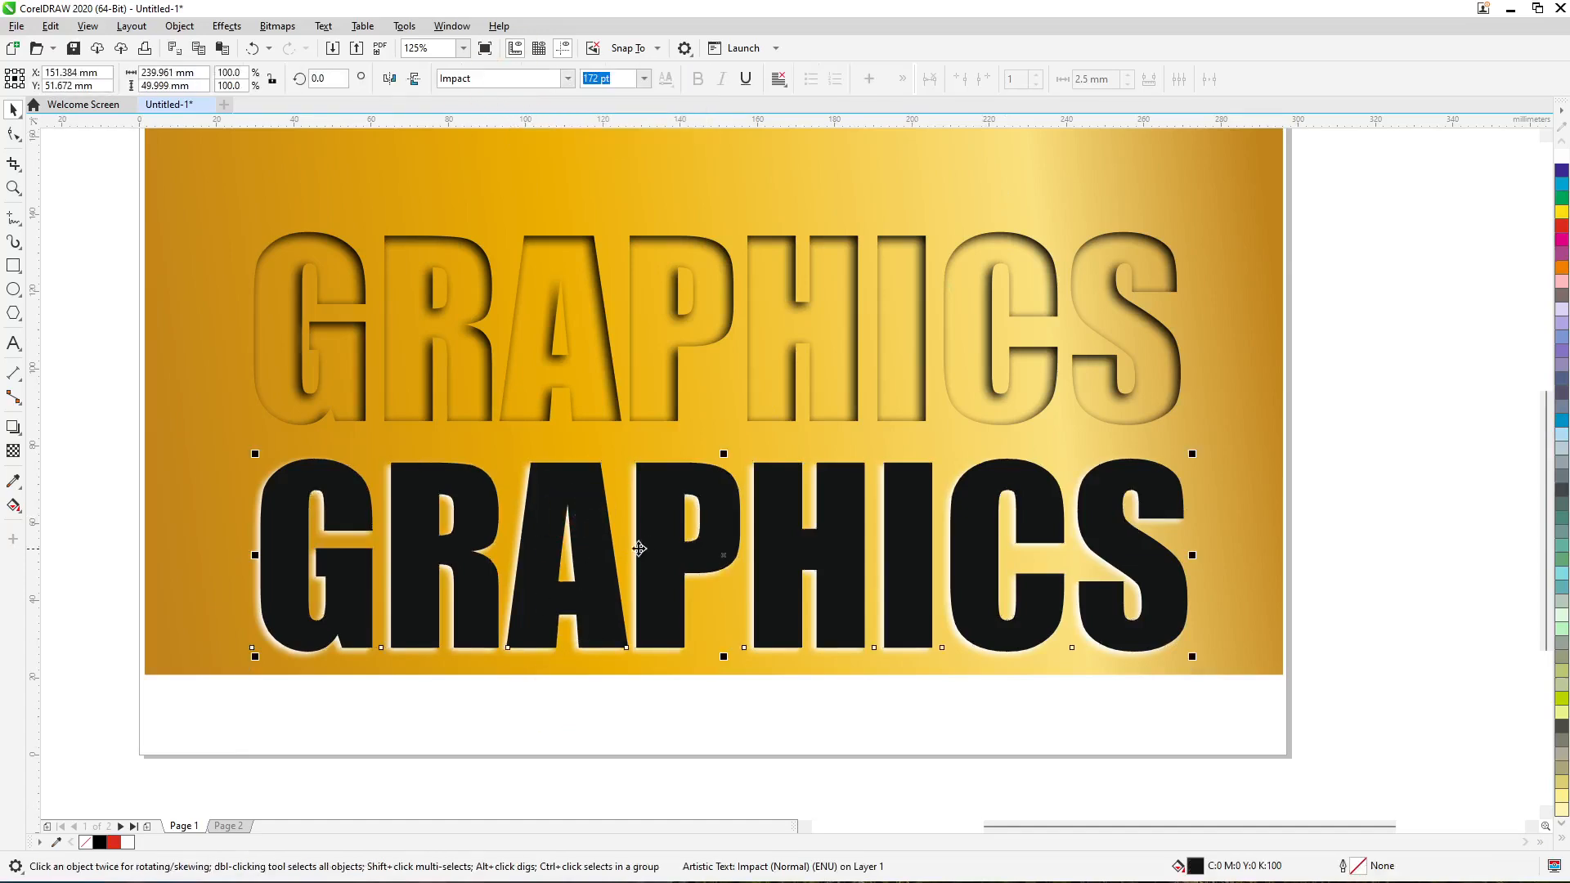
{"action": "scroll", "coordinate": [631, 556], "scroll_direction": "up", "scroll_amount": 1}
{"action": "scroll", "coordinate": [789, 546], "scroll_direction": "down", "scroll_amount": 1}
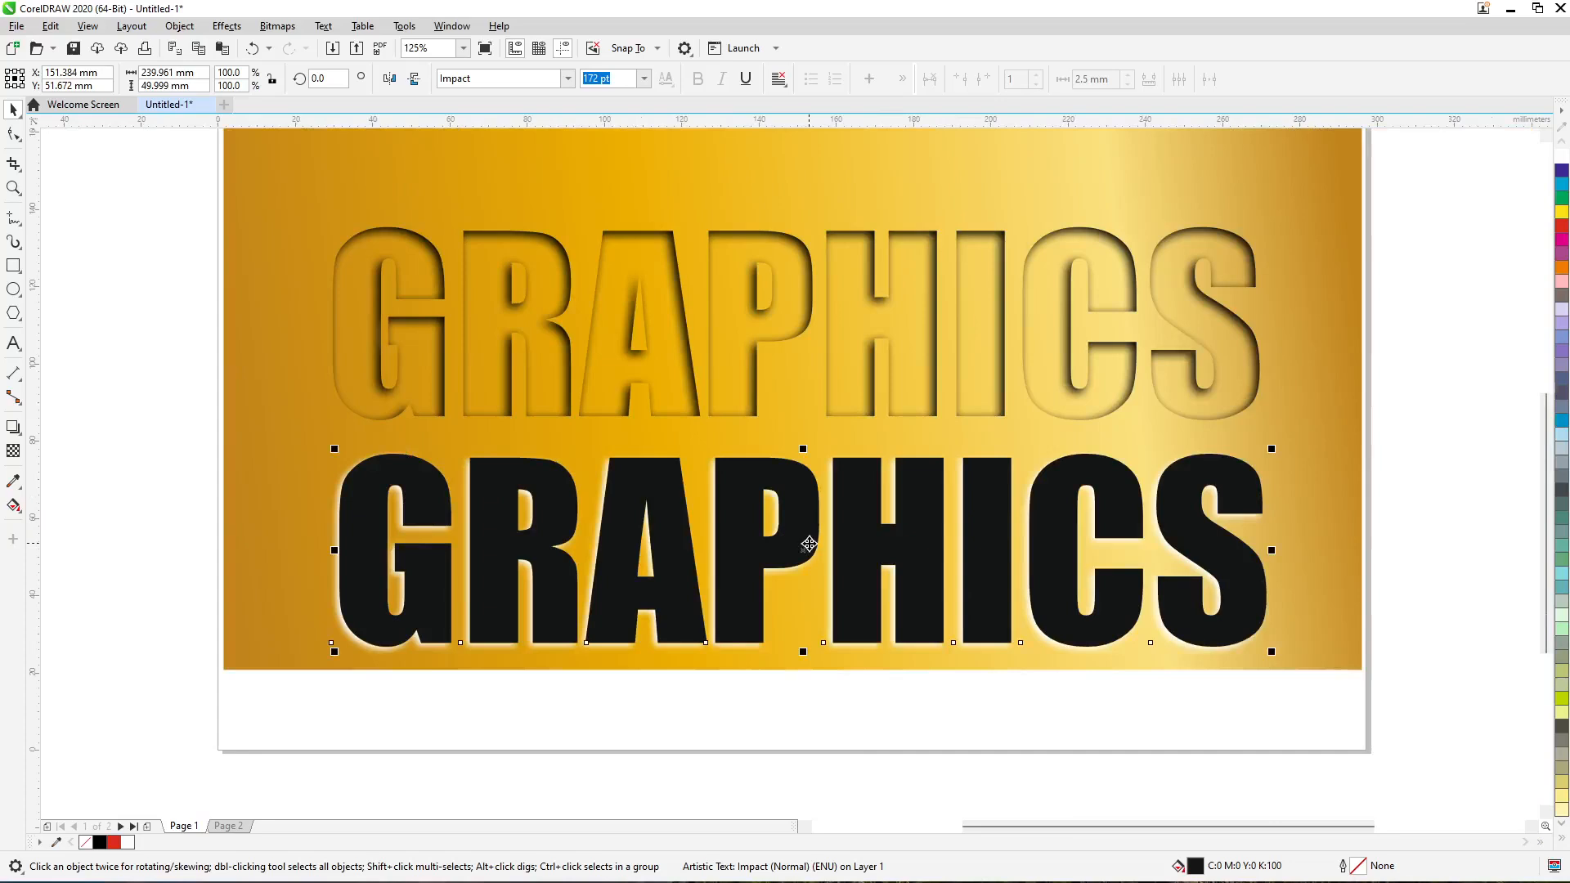
{"action": "key", "text": "Delete"}
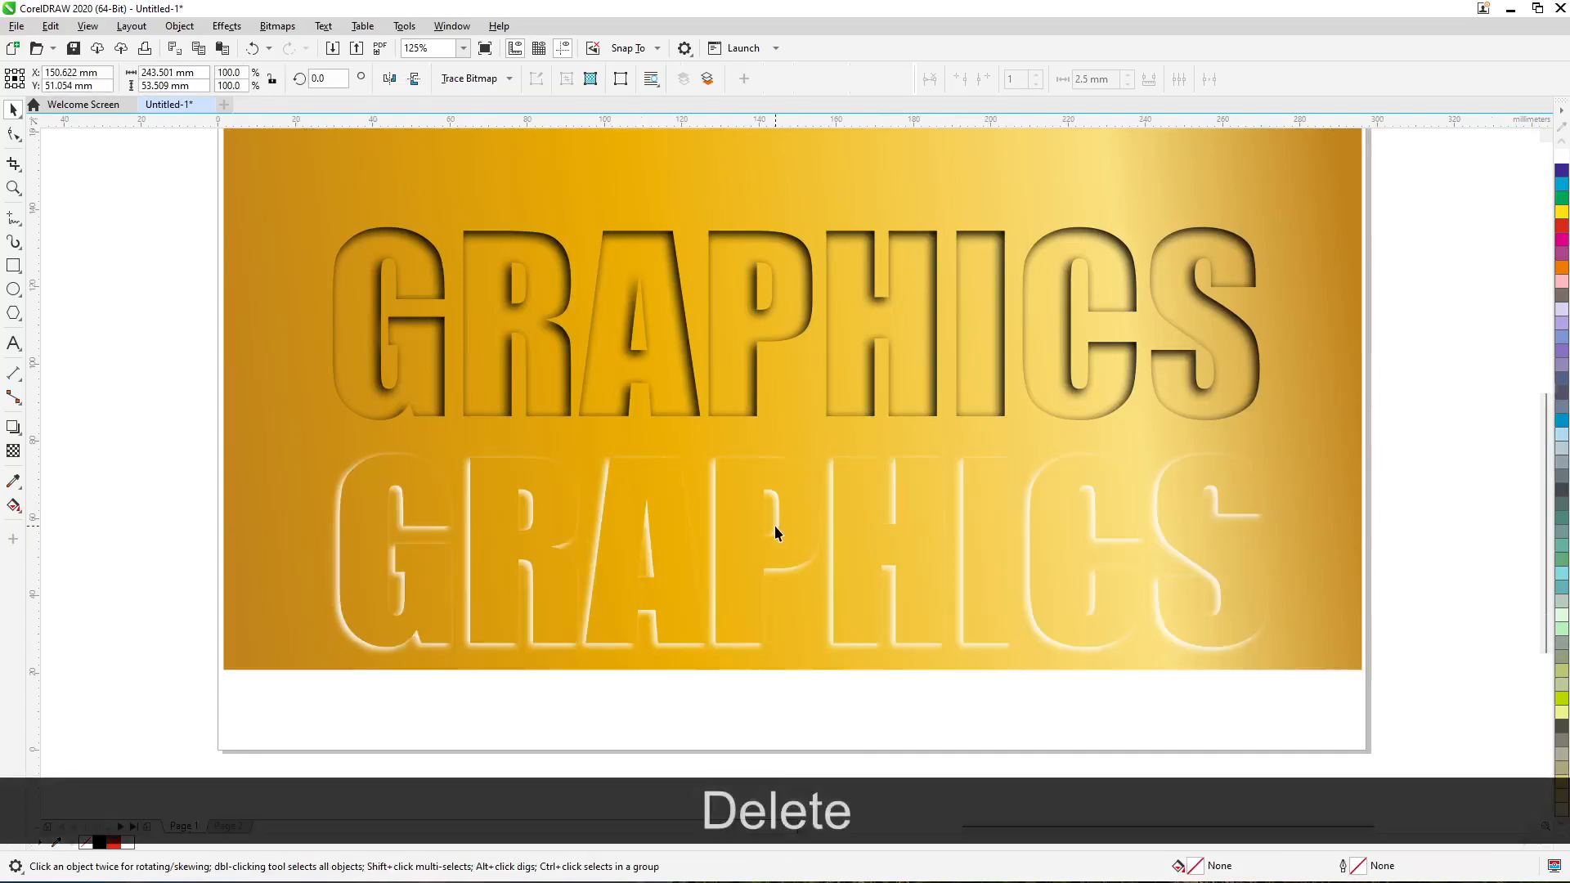
Move the trimmed white highlight bitmap straight up onto the shadowed lettering, to about Y 109.5 mm.
{"action": "left_click", "coordinate": [776, 526]}
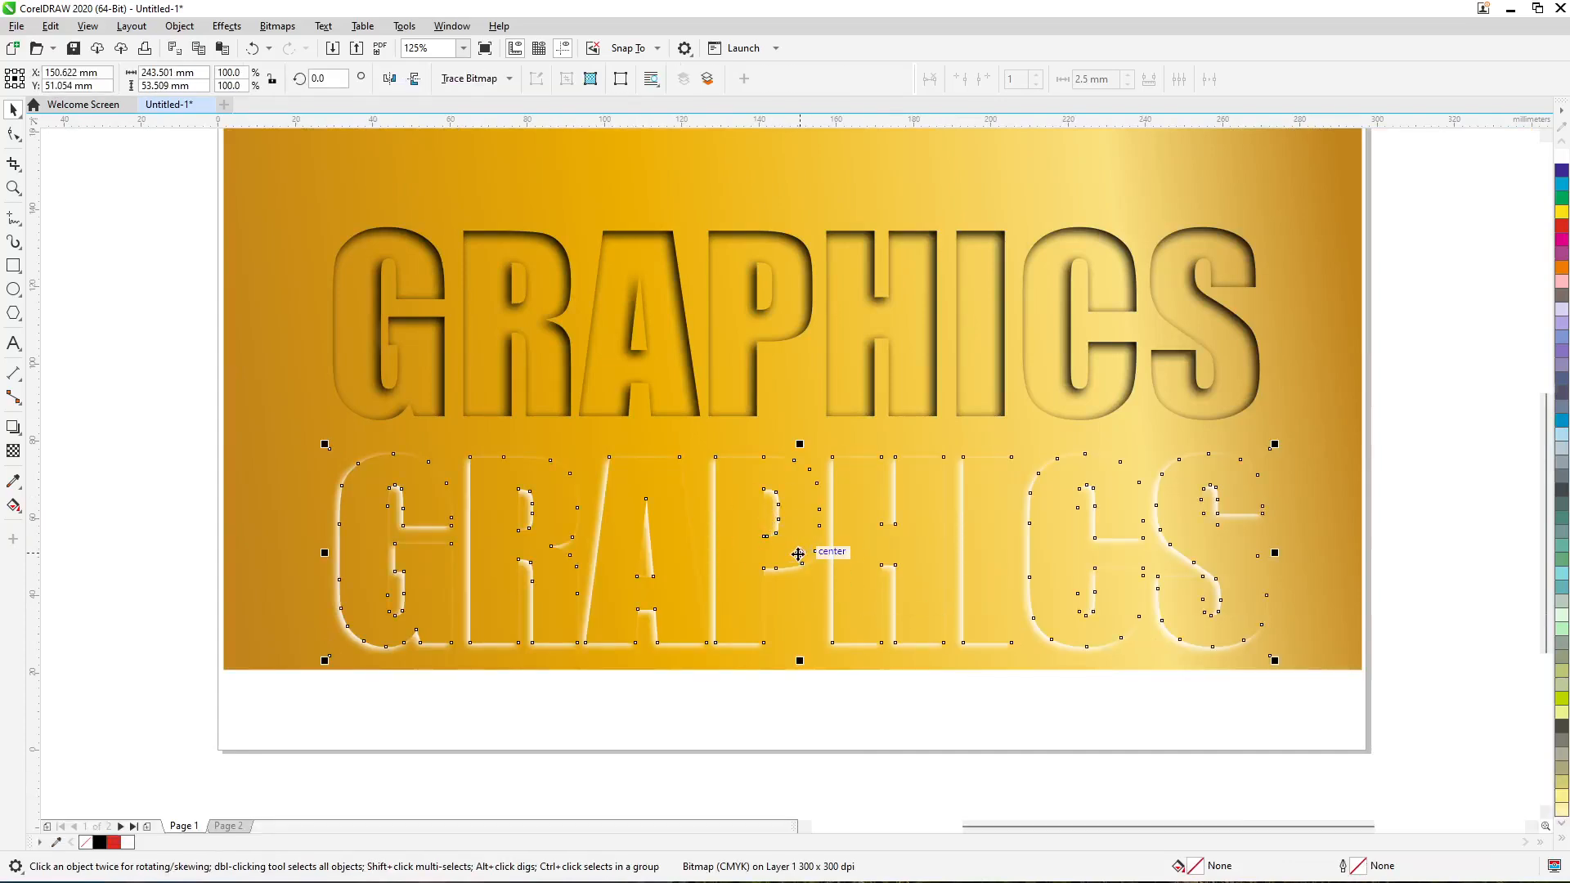
{"action": "left_click_drag", "start_coordinate": [798, 554], "coordinate": [790, 330]}
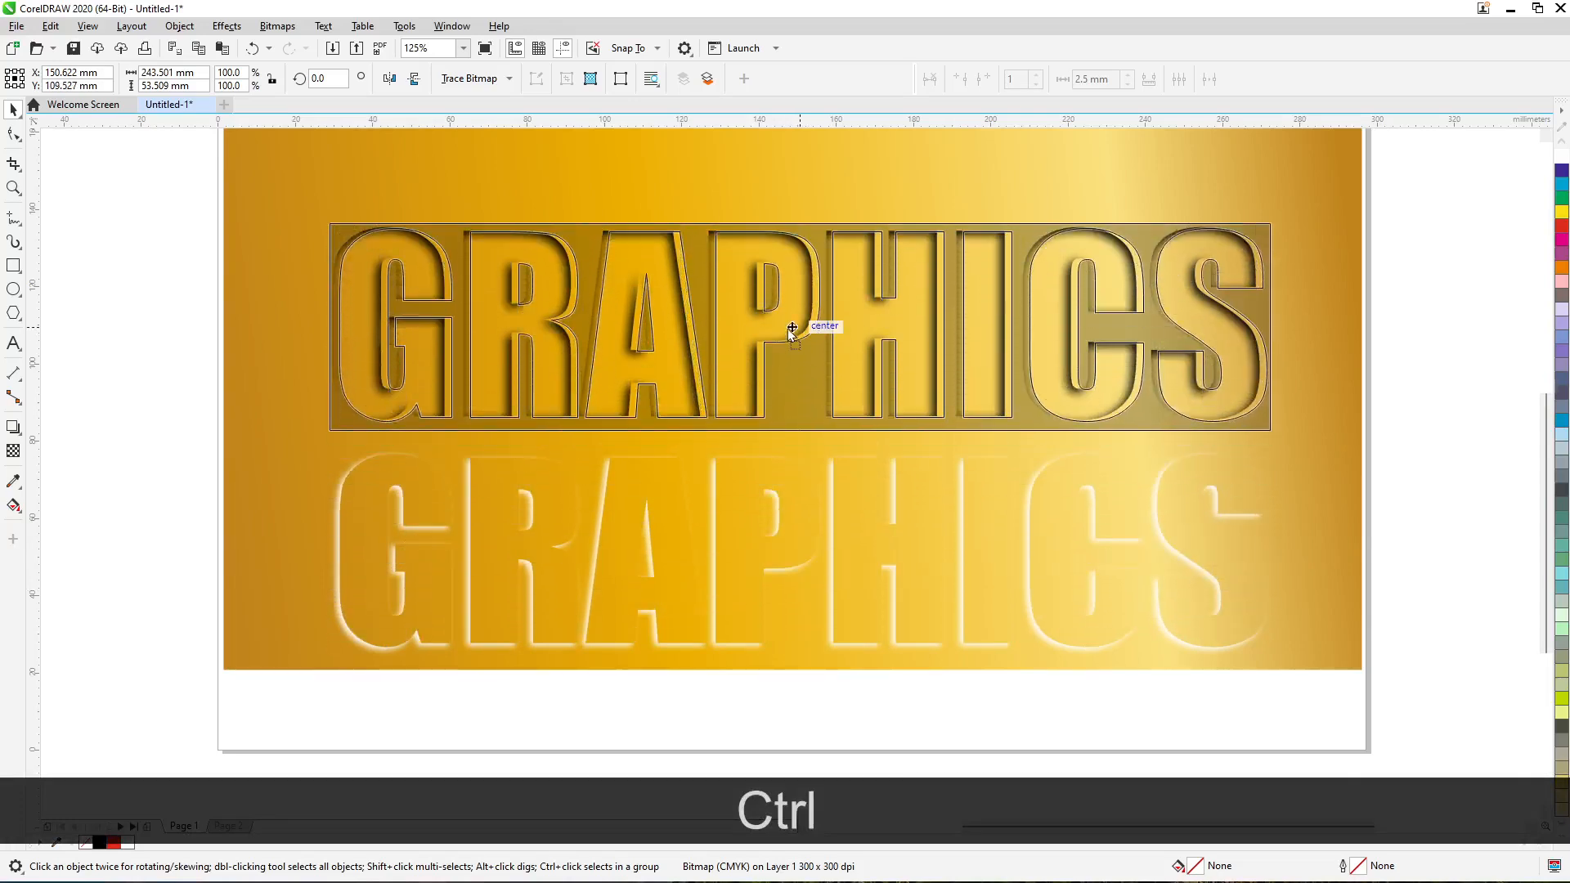
{"action": "left_click_drag", "start_coordinate": [793, 328], "coordinate": [791, 329]}
Nudge the white highlights up and left to fit the shadowed letter edges, at about X 149.4 mm, Y 109.9 mm.
{"action": "key", "text": "Up"}
{"action": "key", "text": "Up"}
{"action": "key", "text": "Up"}
{"action": "key", "text": "Up"}
{"action": "key", "text": "Left"}
{"action": "key", "text": "Left"}
{"action": "key", "text": "Left"}
{"action": "key", "text": "Left"}
{"action": "key", "text": "Left"}
{"action": "key", "text": "Left"}
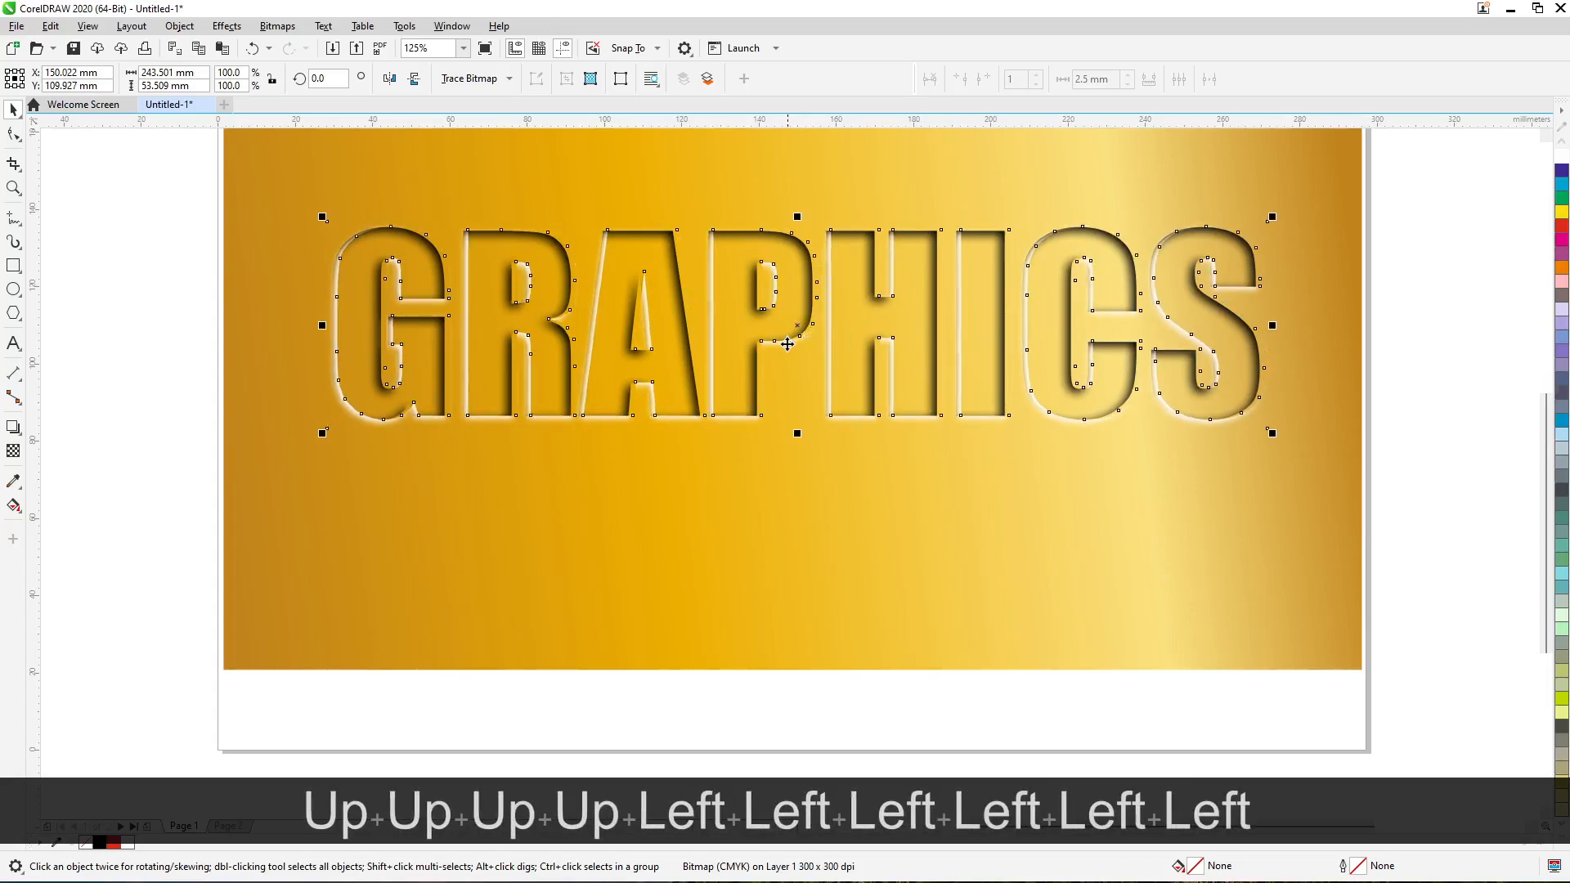
{"action": "key", "text": "Left"}
{"action": "key", "text": "Left"}
{"action": "key", "text": "Left"}
{"action": "key", "text": "Left"}
{"action": "key", "text": "Left"}
{"action": "key", "text": "Left"}
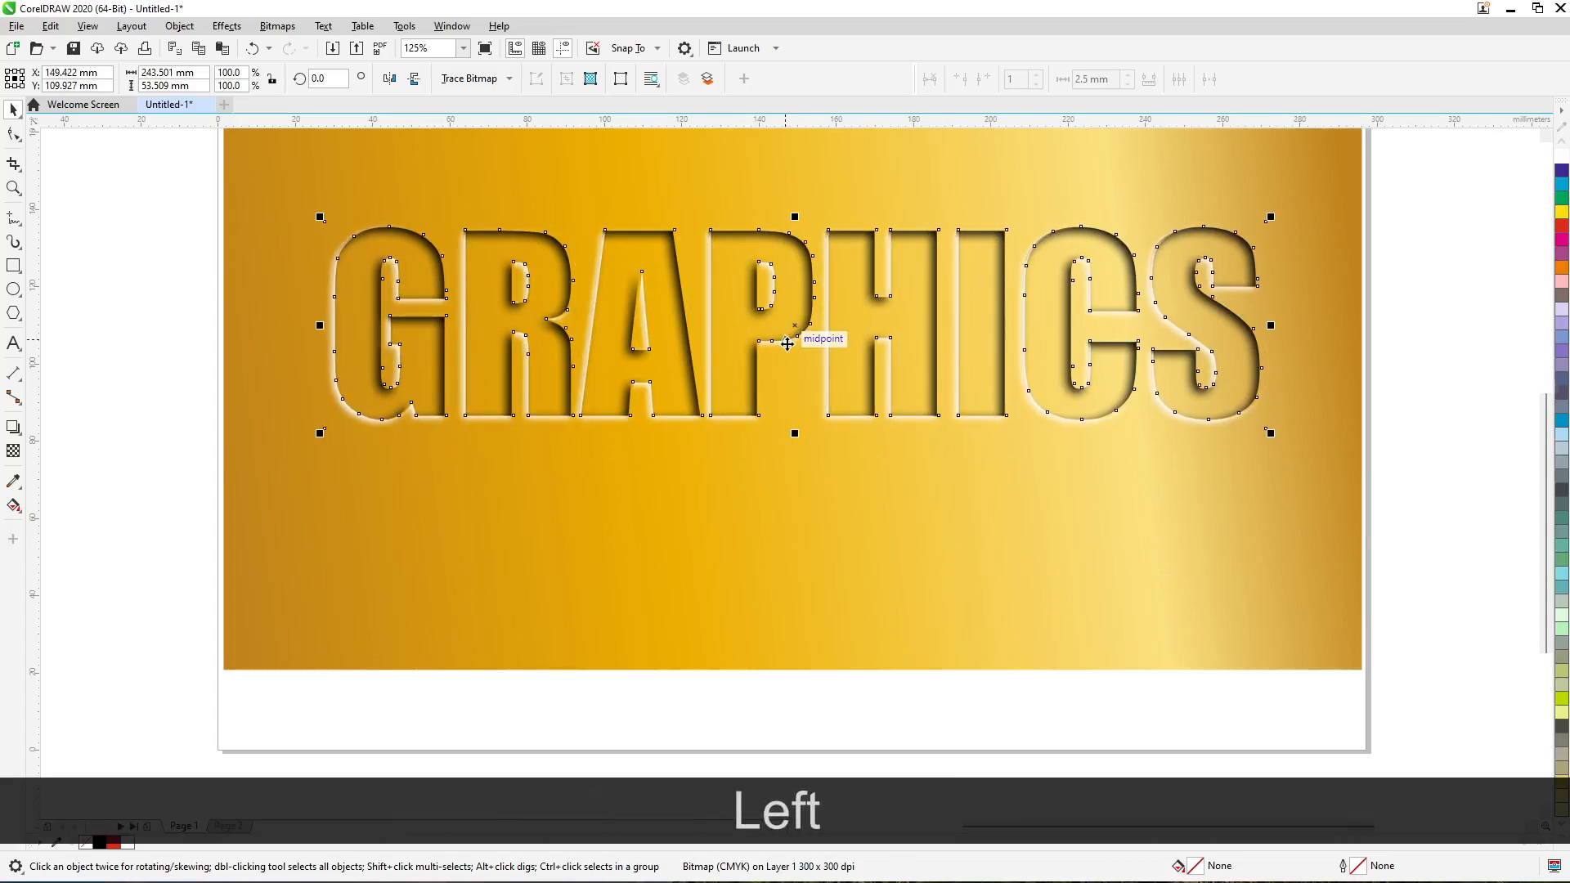
{"action": "key", "text": "Right"}
{"action": "key", "text": "Left"}
{"action": "key", "text": "Right"}
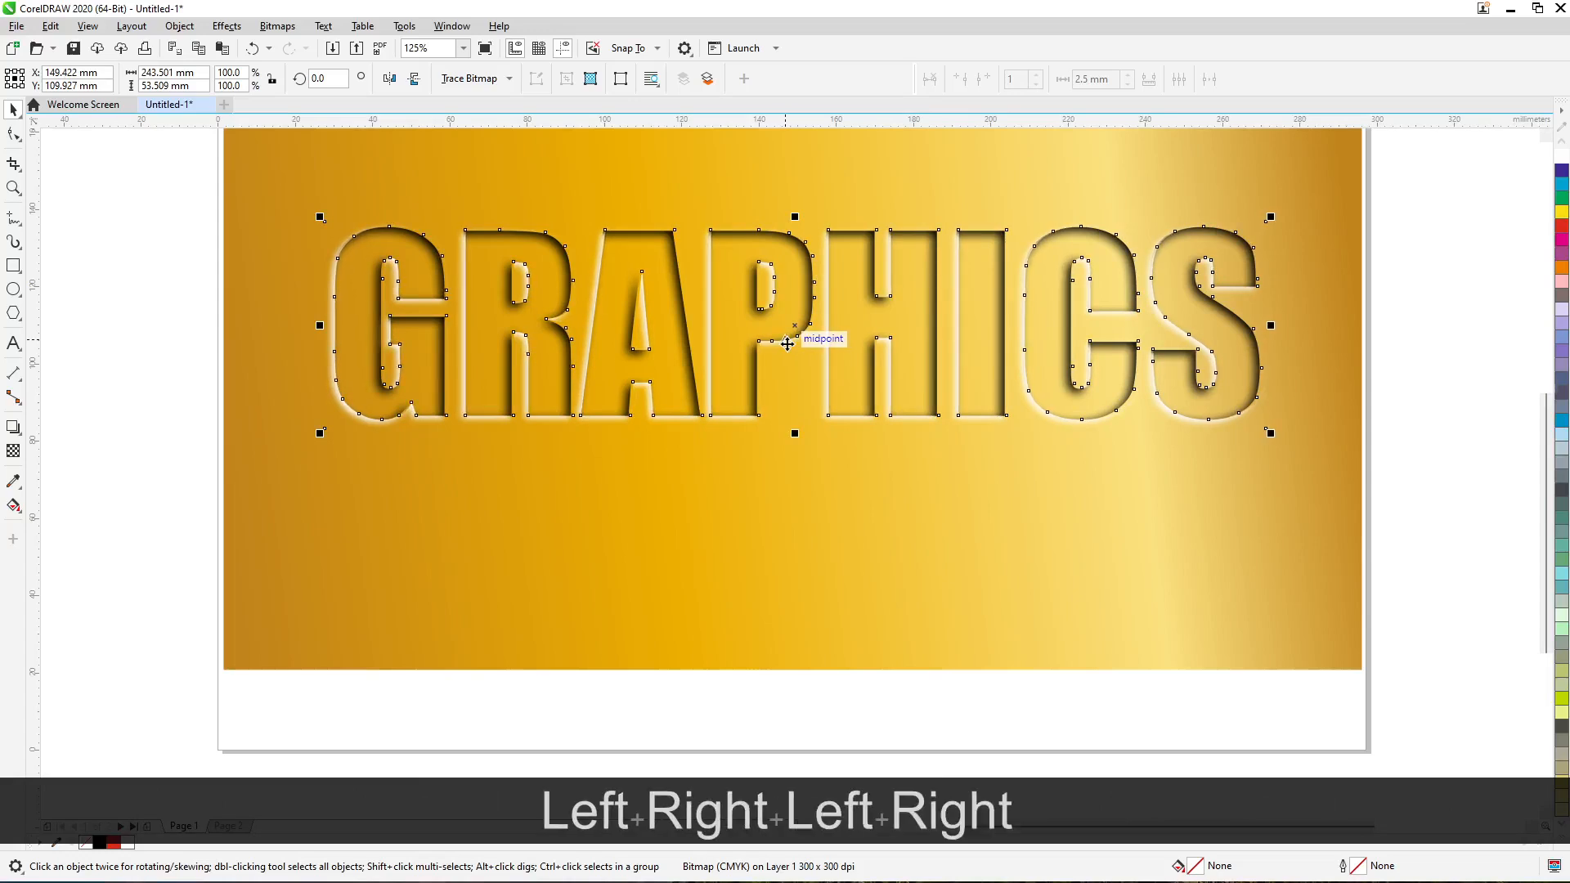
Copy the black GRAPHICS text from page 2 and paste it over the combined shadow and highlight lettering on page 1.
{"action": "scroll", "coordinate": [728, 491], "scroll_direction": "down", "scroll_amount": 2}
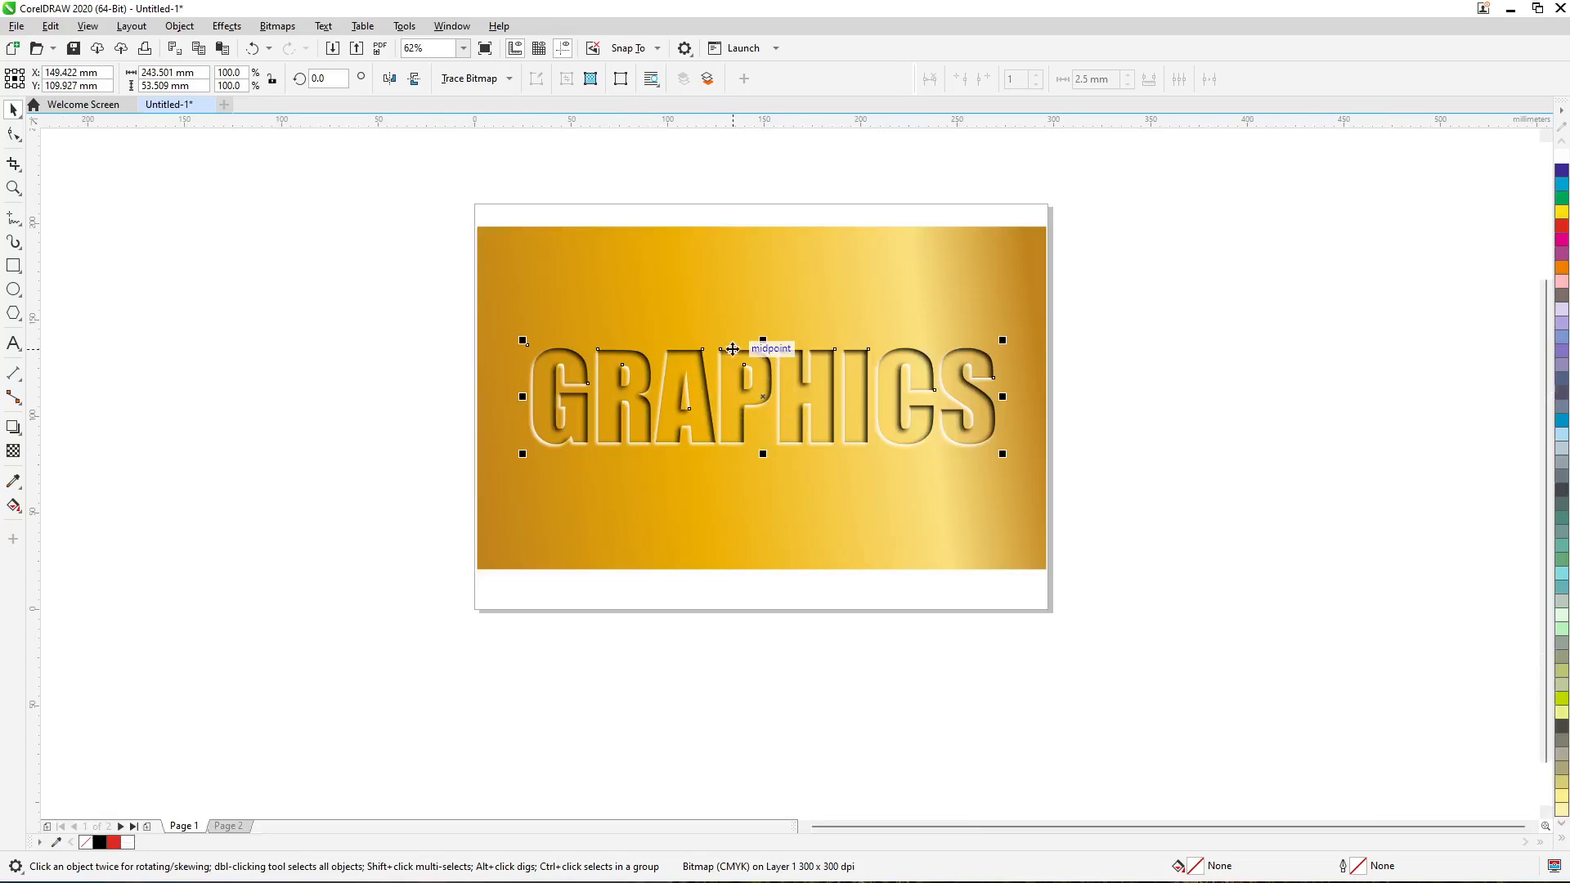
{"action": "left_click_drag", "start_coordinate": [294, 289], "coordinate": [989, 492]}
{"action": "left_click_drag", "start_coordinate": [1357, 514], "coordinate": [1357, 515]}
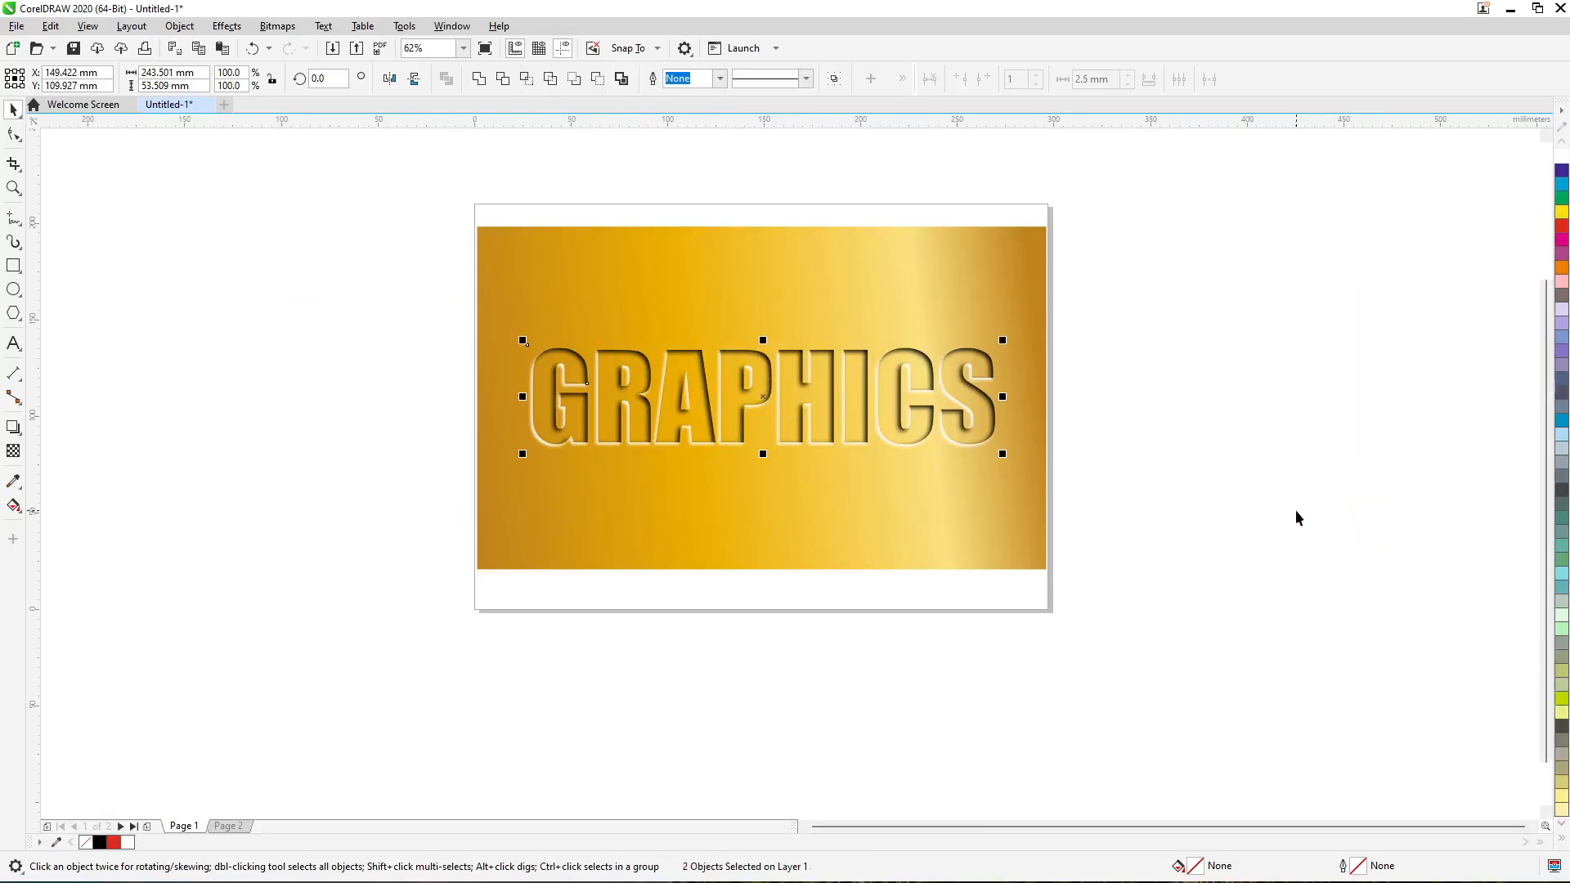
{"action": "key", "text": "F4"}
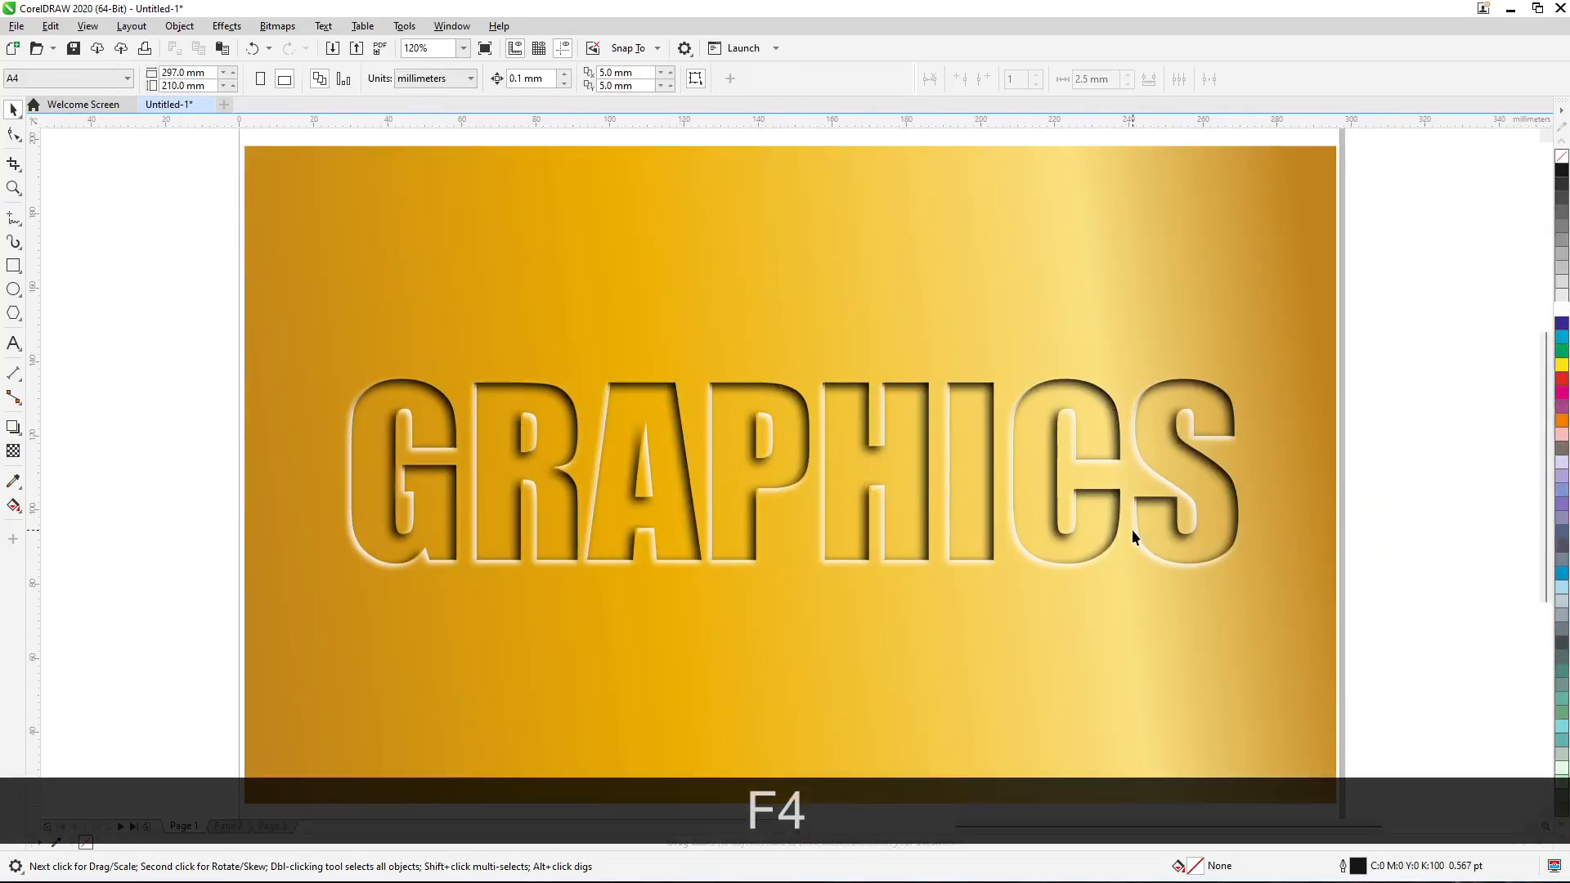
{"action": "key", "text": "Page_Down"}
{"action": "left_click", "coordinate": [1101, 469]}
{"action": "key", "text": "ctrl+c"}
{"action": "key", "text": "Page_Up"}
{"action": "key", "text": "ctrl+v"}
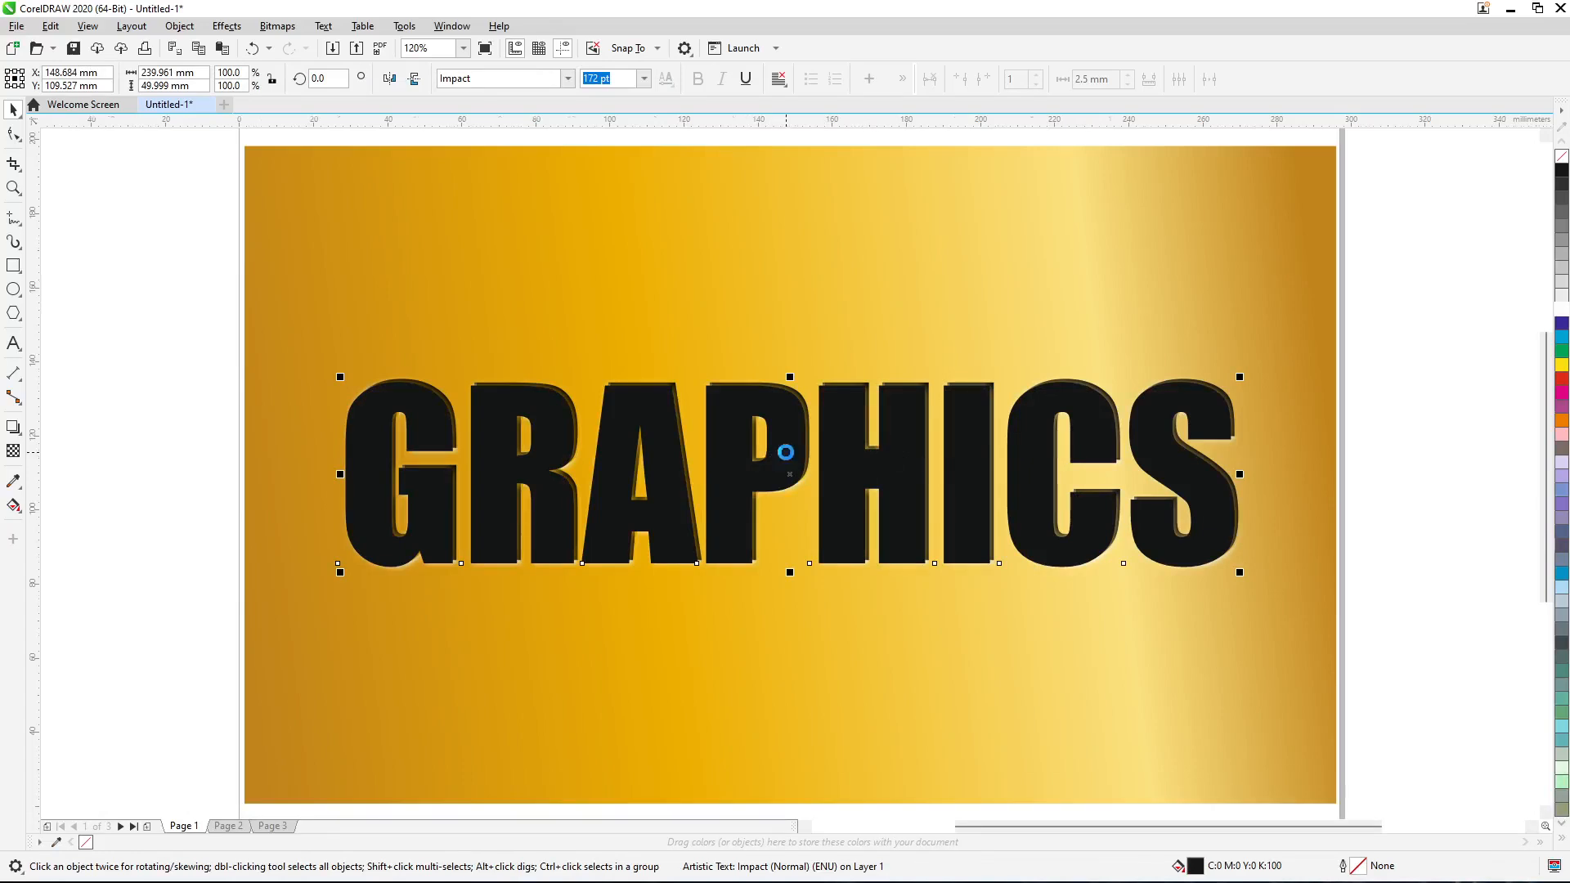
Move the pasted black text to line up with the engraved letters, at about X 150.0 mm, Y 110.6 mm.
{"action": "scroll", "coordinate": [787, 453], "scroll_direction": "up", "scroll_amount": 3}
{"action": "scroll", "coordinate": [797, 446], "scroll_direction": "down", "scroll_amount": 3}
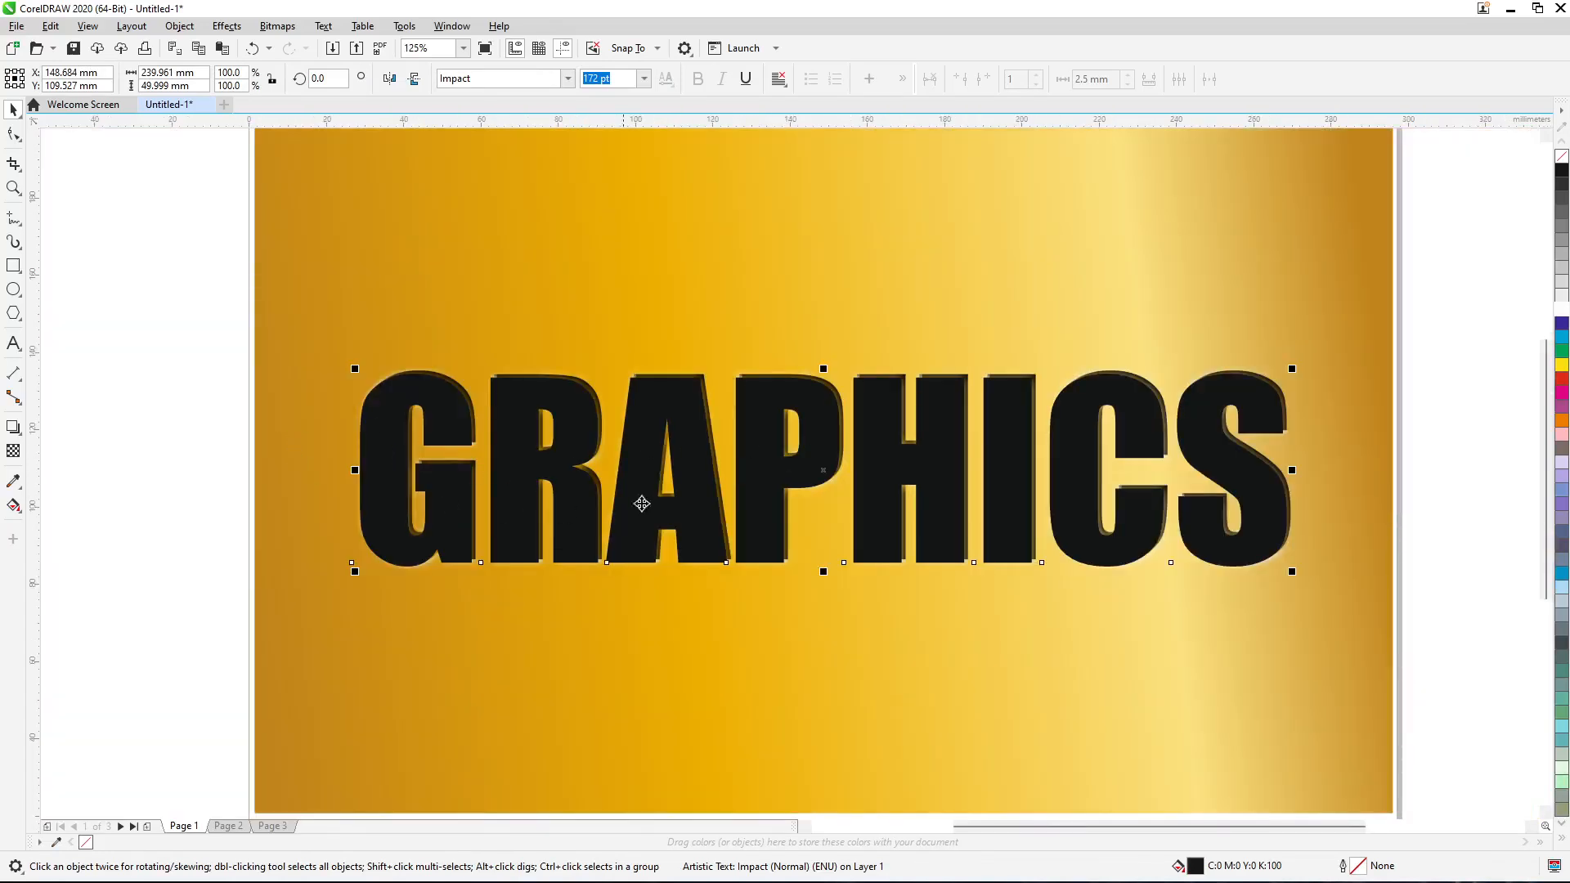
{"action": "left_click_drag", "start_coordinate": [821, 433], "coordinate": [826, 438]}
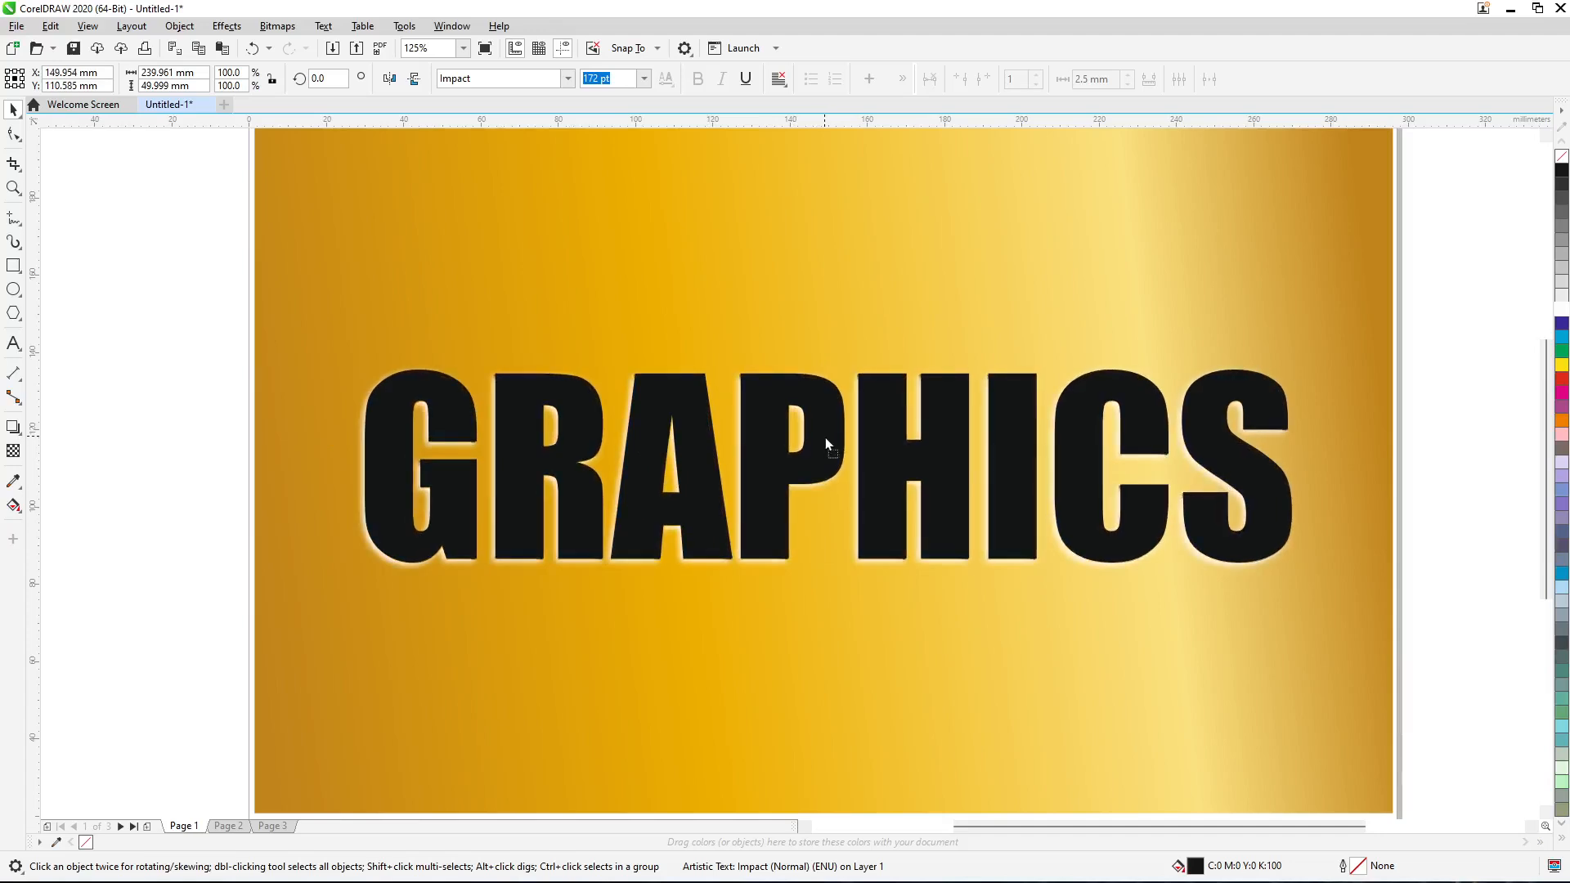
{"action": "left_click_drag", "start_coordinate": [826, 439], "coordinate": [826, 438]}
Apply a uniform transparency of 50 to the black text over the engraved lettering.
{"action": "scroll", "coordinate": [417, 474], "scroll_direction": "up", "scroll_amount": 2}
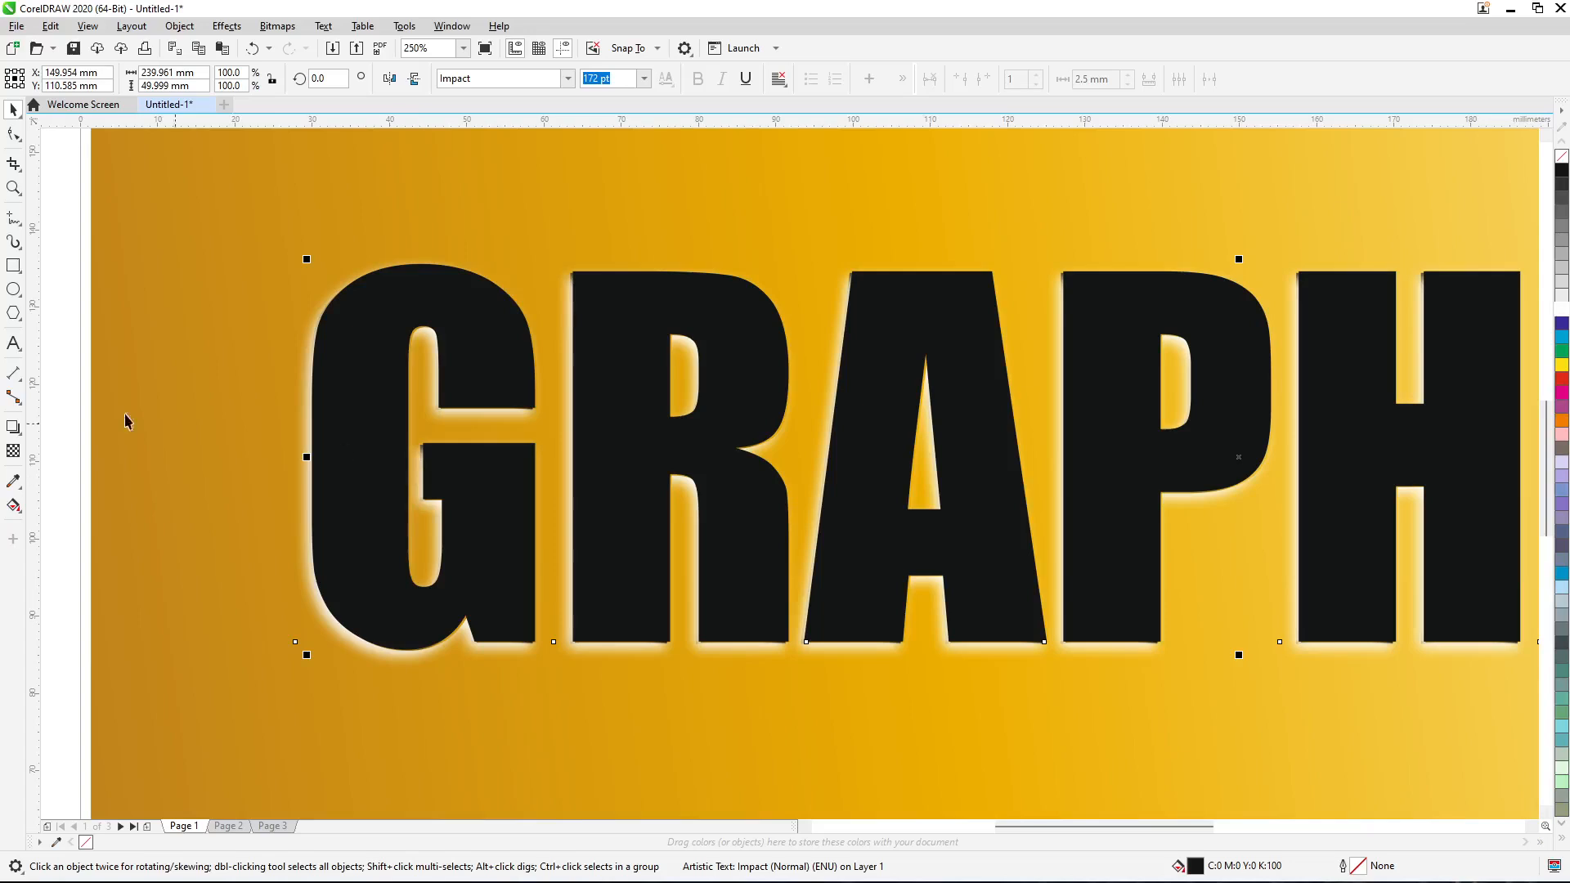
{"action": "left_click", "coordinate": [14, 451]}
{"action": "scroll", "coordinate": [417, 409], "scroll_direction": "down", "scroll_amount": 2}
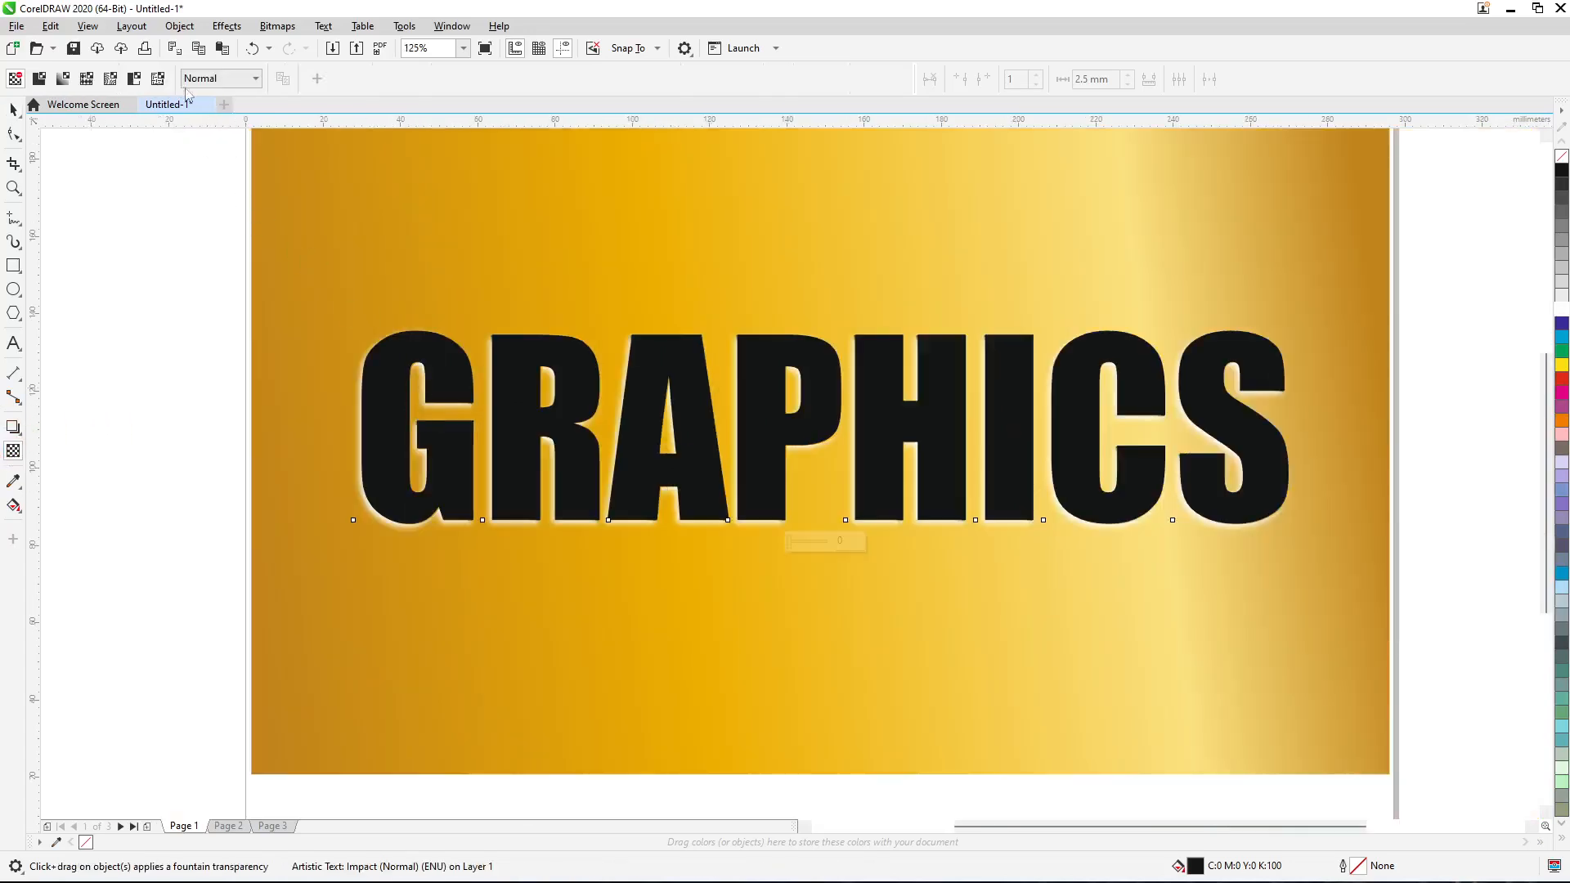
{"action": "left_click", "coordinate": [38, 78]}
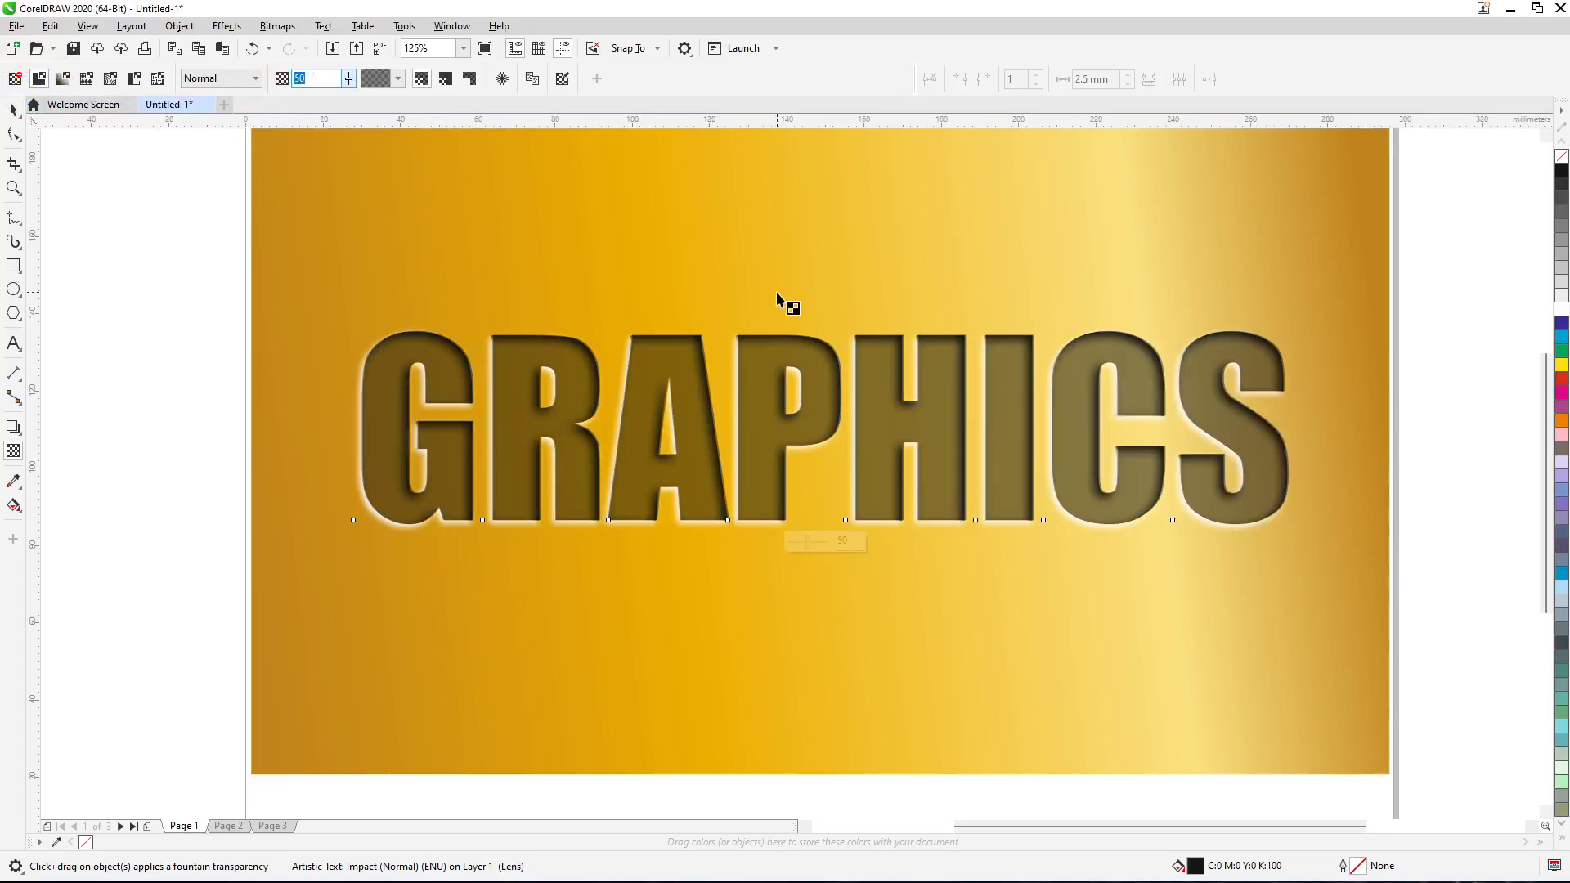
Try uniform transparencies of 95 and 90 on the black text over the engraved lettering, and settle on 85.
{"action": "type", "text": "95"}
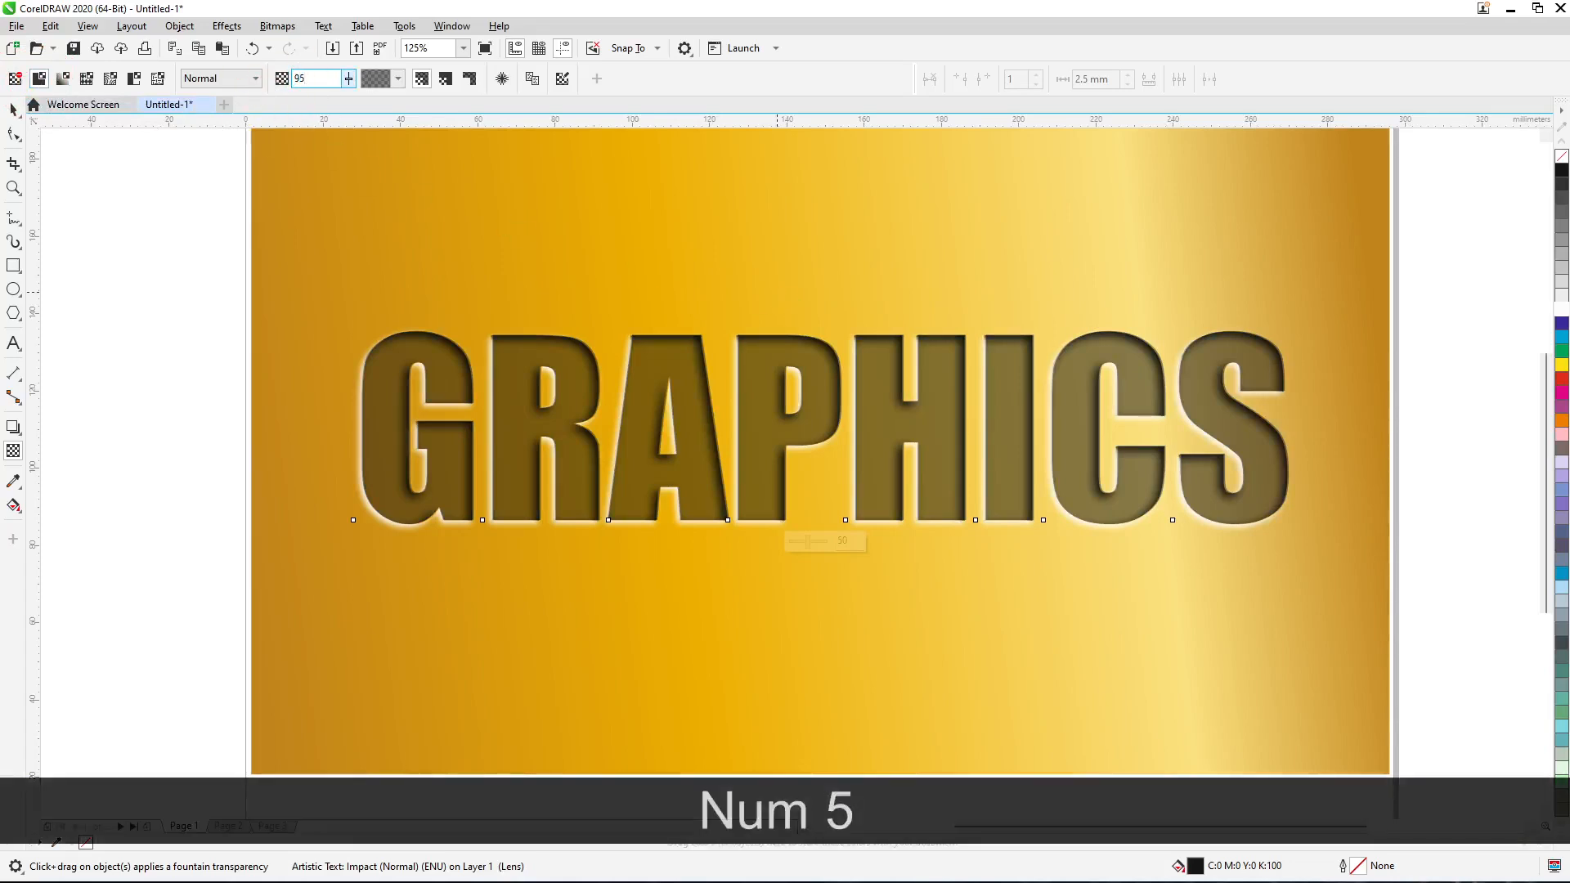
{"action": "key", "text": "Return"}
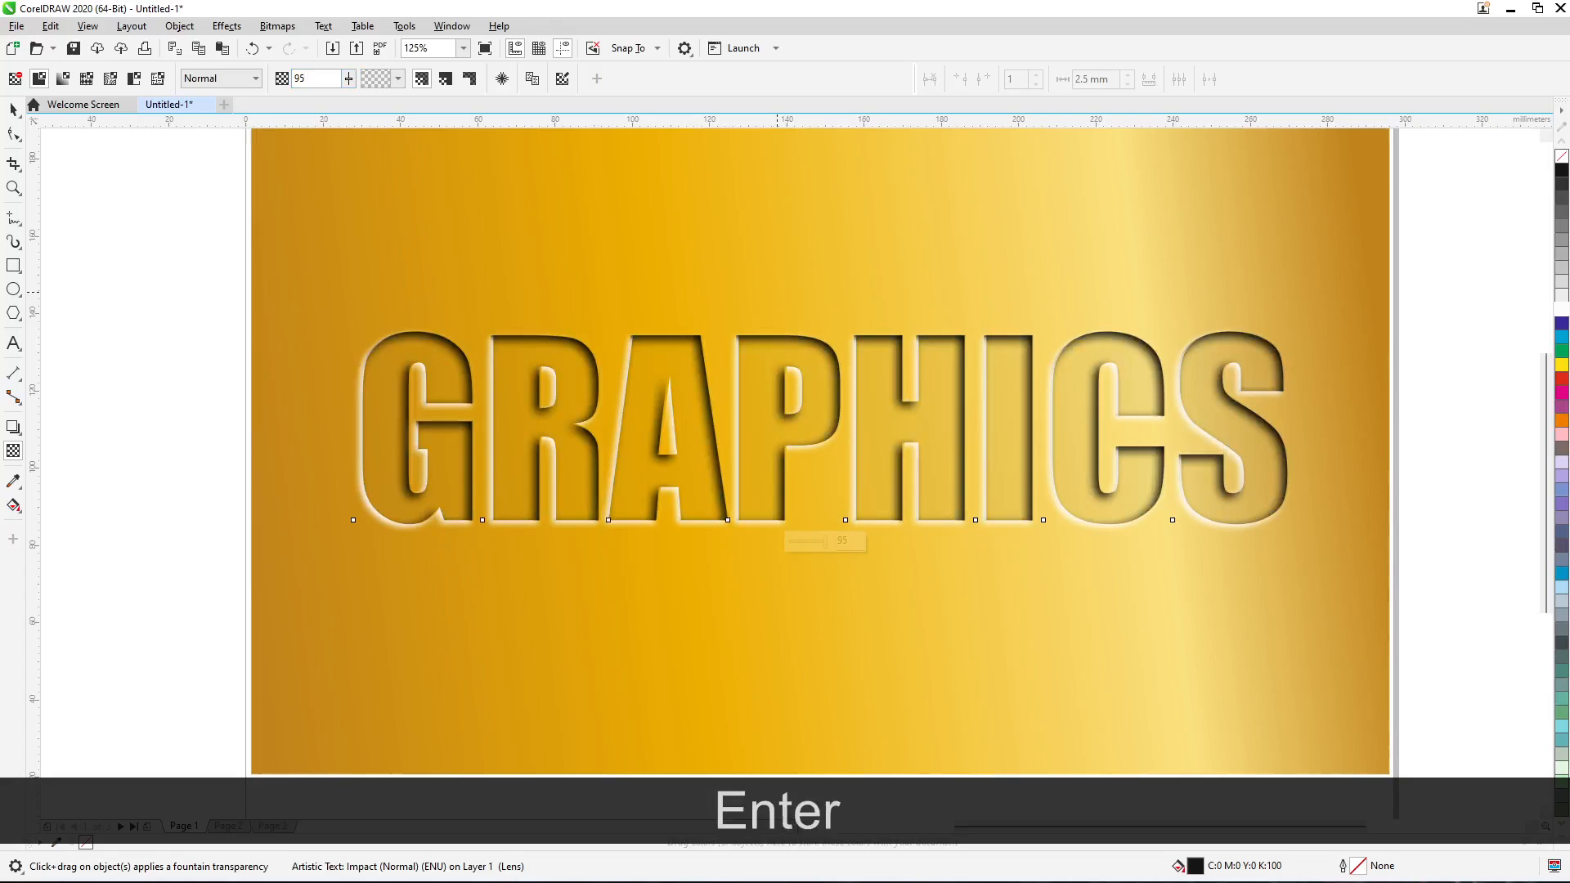
{"action": "left_click_drag", "start_coordinate": [319, 78], "coordinate": [280, 92]}
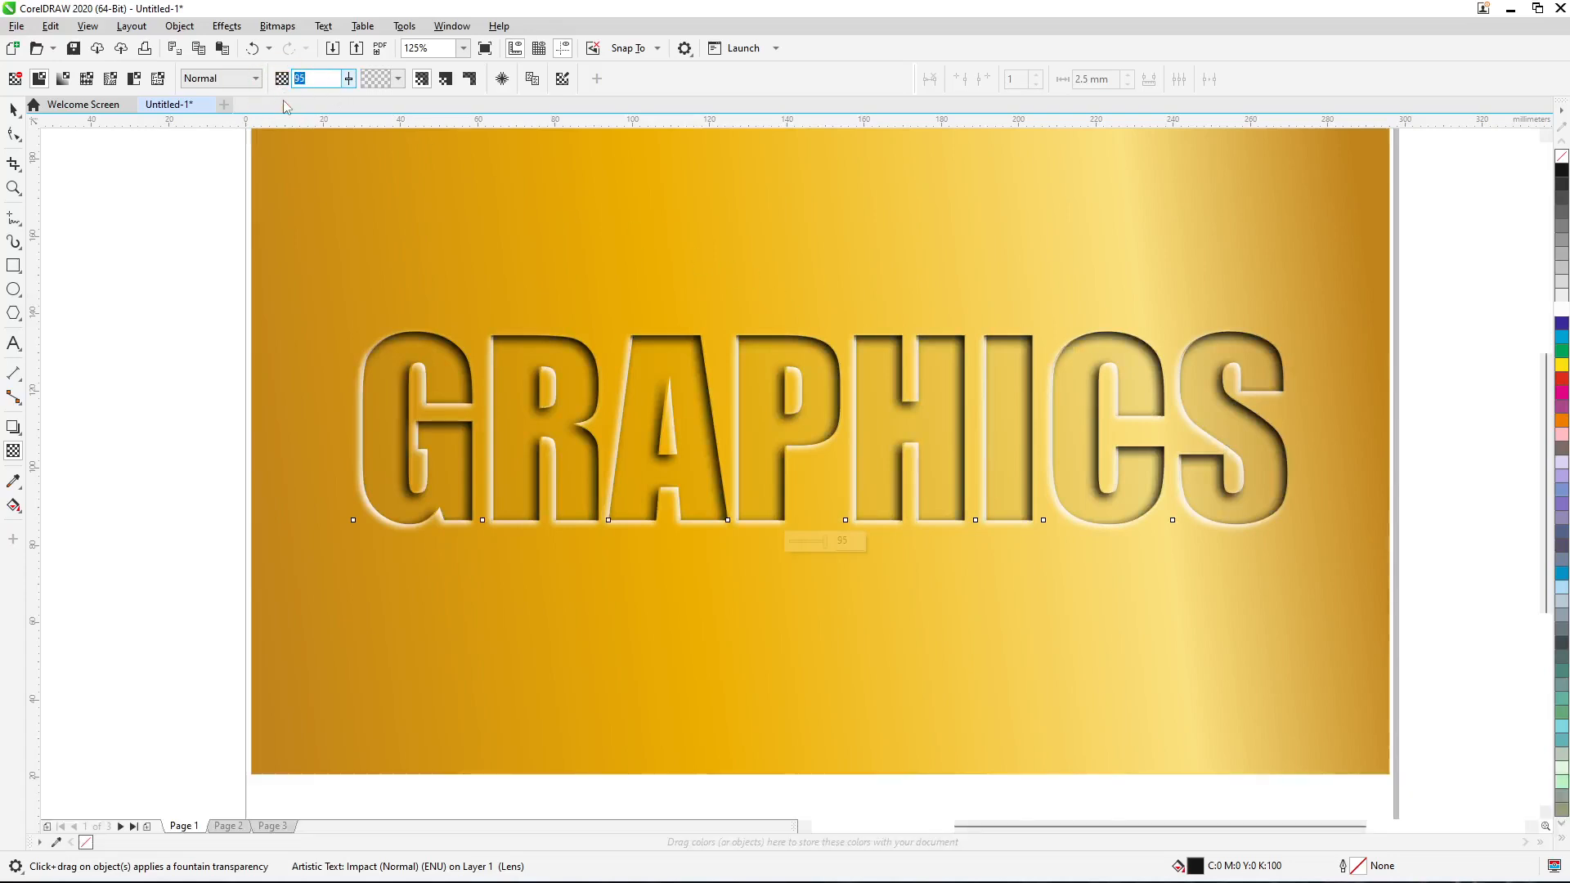
{"action": "type", "text": "90"}
{"action": "key", "text": "Return"}
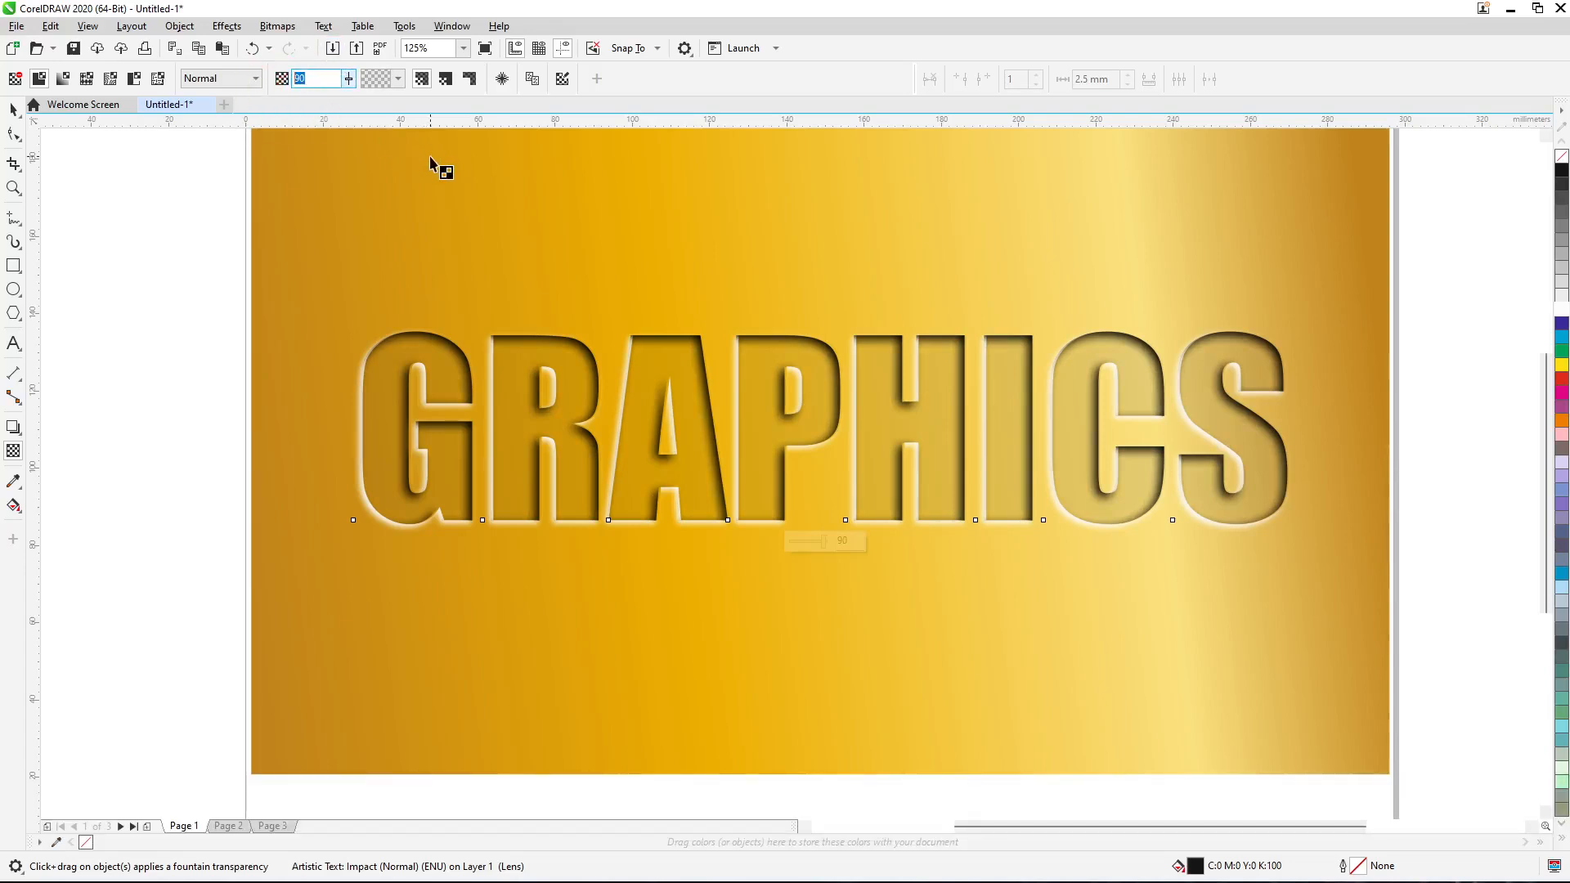
{"action": "type", "text": "85"}
{"action": "key", "text": "Return"}
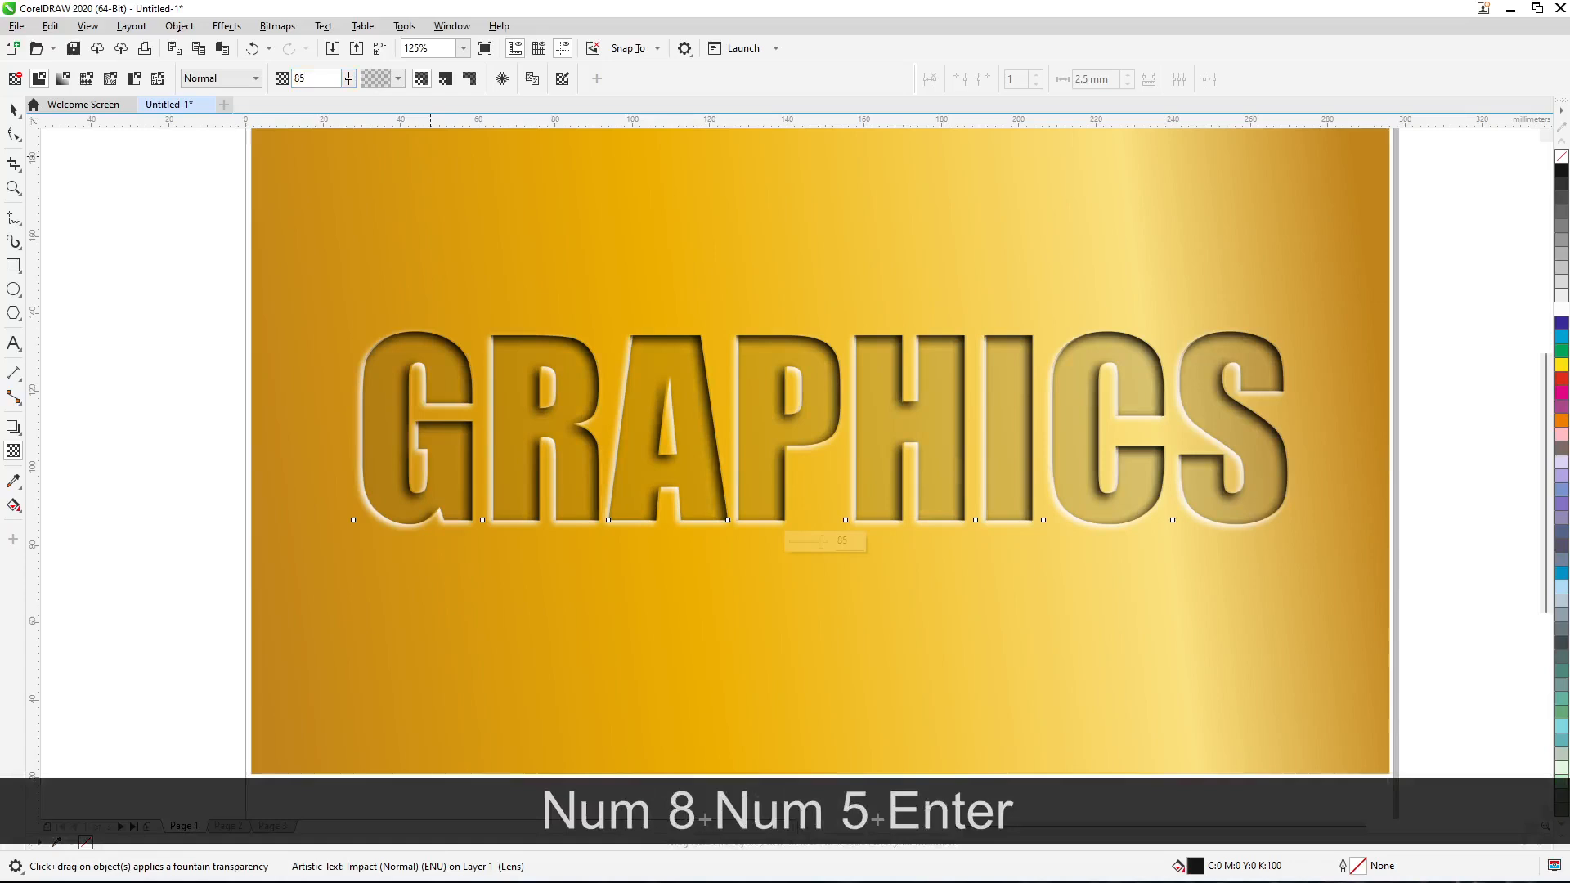
{"action": "left_click", "coordinate": [13, 109]}
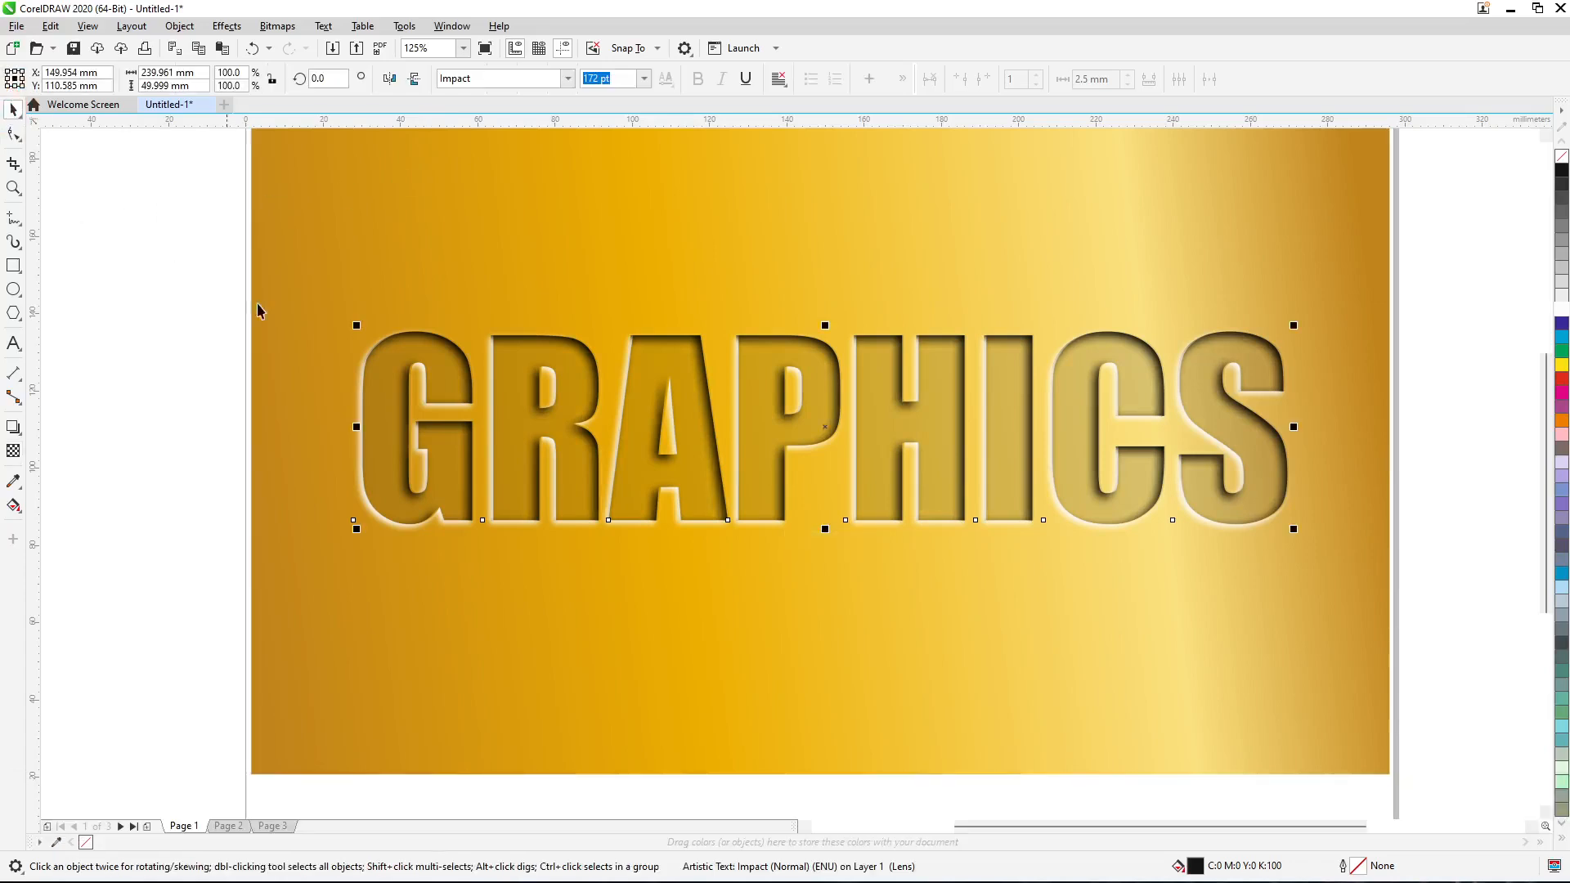
Preview the engraved GRAPHICS lettering on its gold background in full screen.
{"action": "scroll", "coordinate": [650, 450], "scroll_direction": "down", "scroll_amount": 1}
{"action": "scroll", "coordinate": [650, 449], "scroll_direction": "up", "scroll_amount": 1}
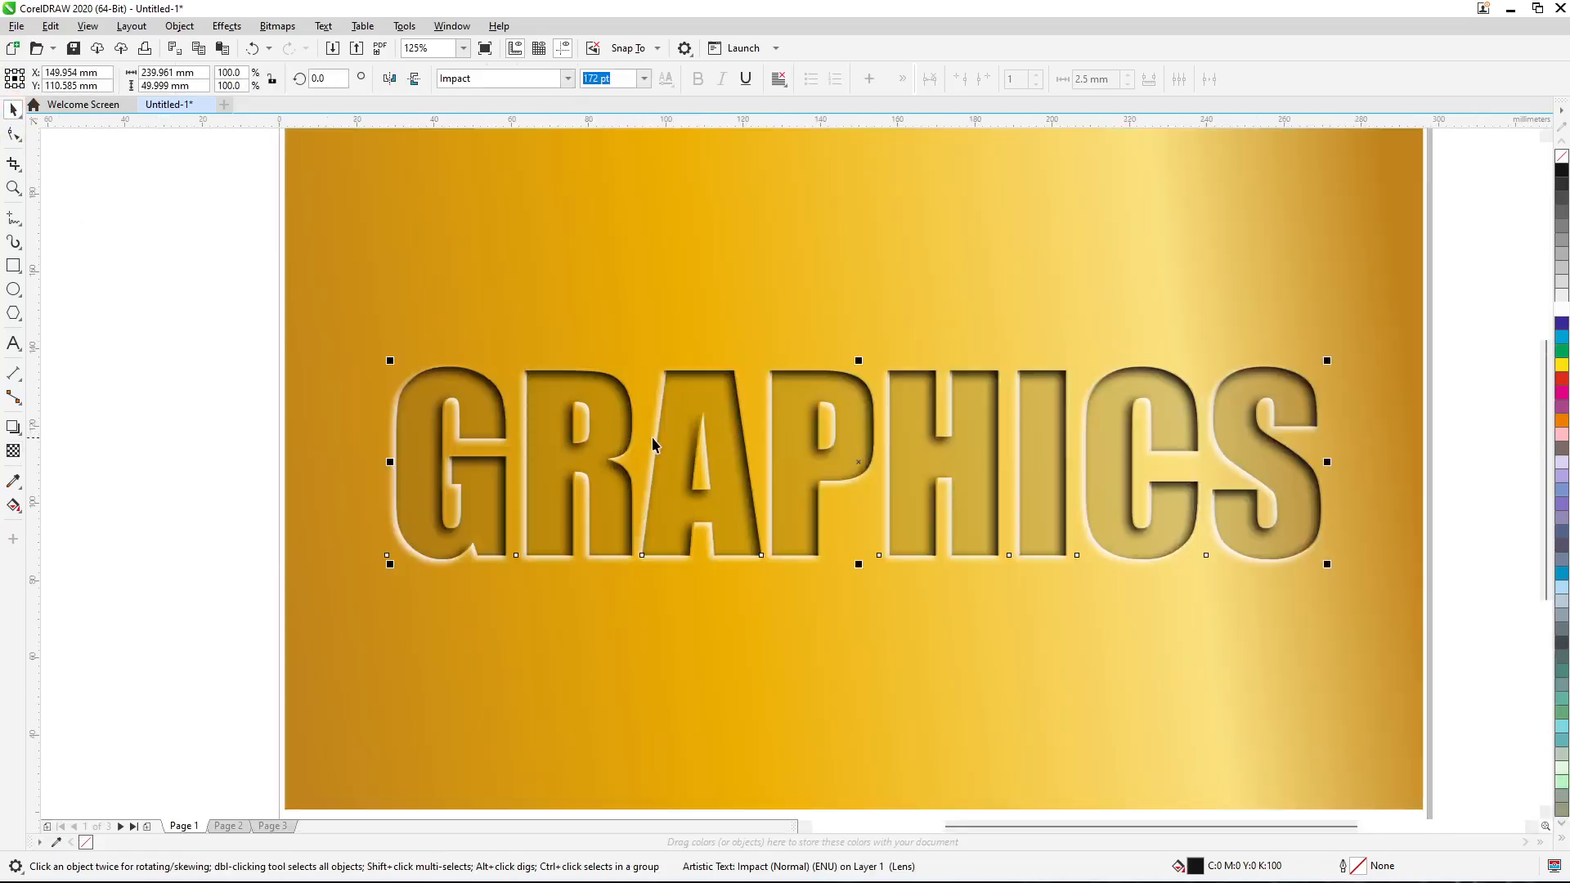
{"action": "key", "text": "F4"}
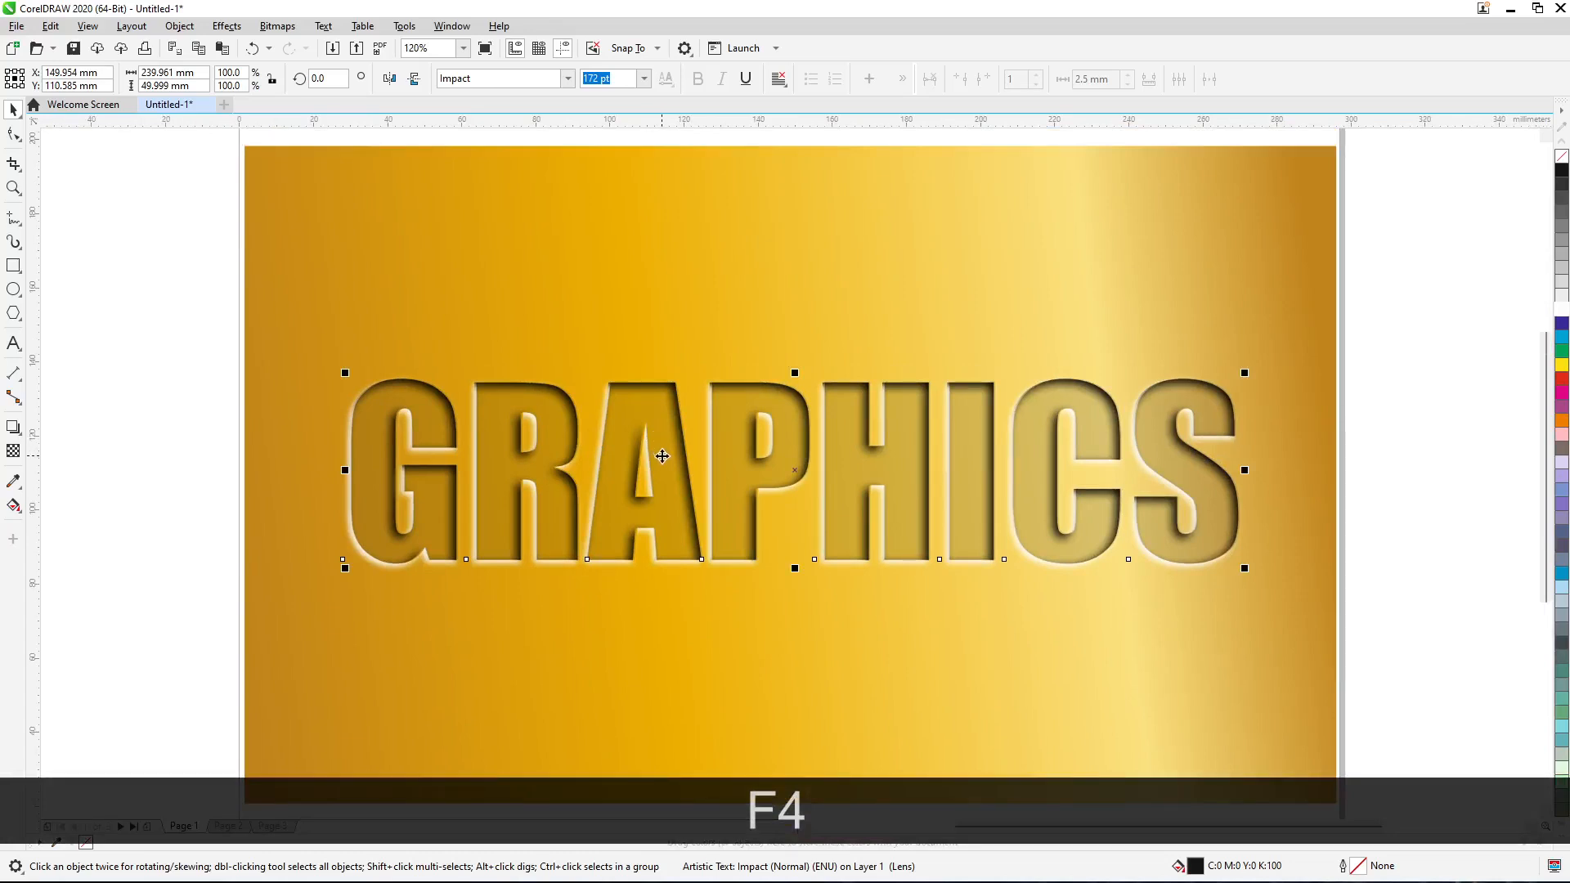
{"action": "key", "text": "F9"}
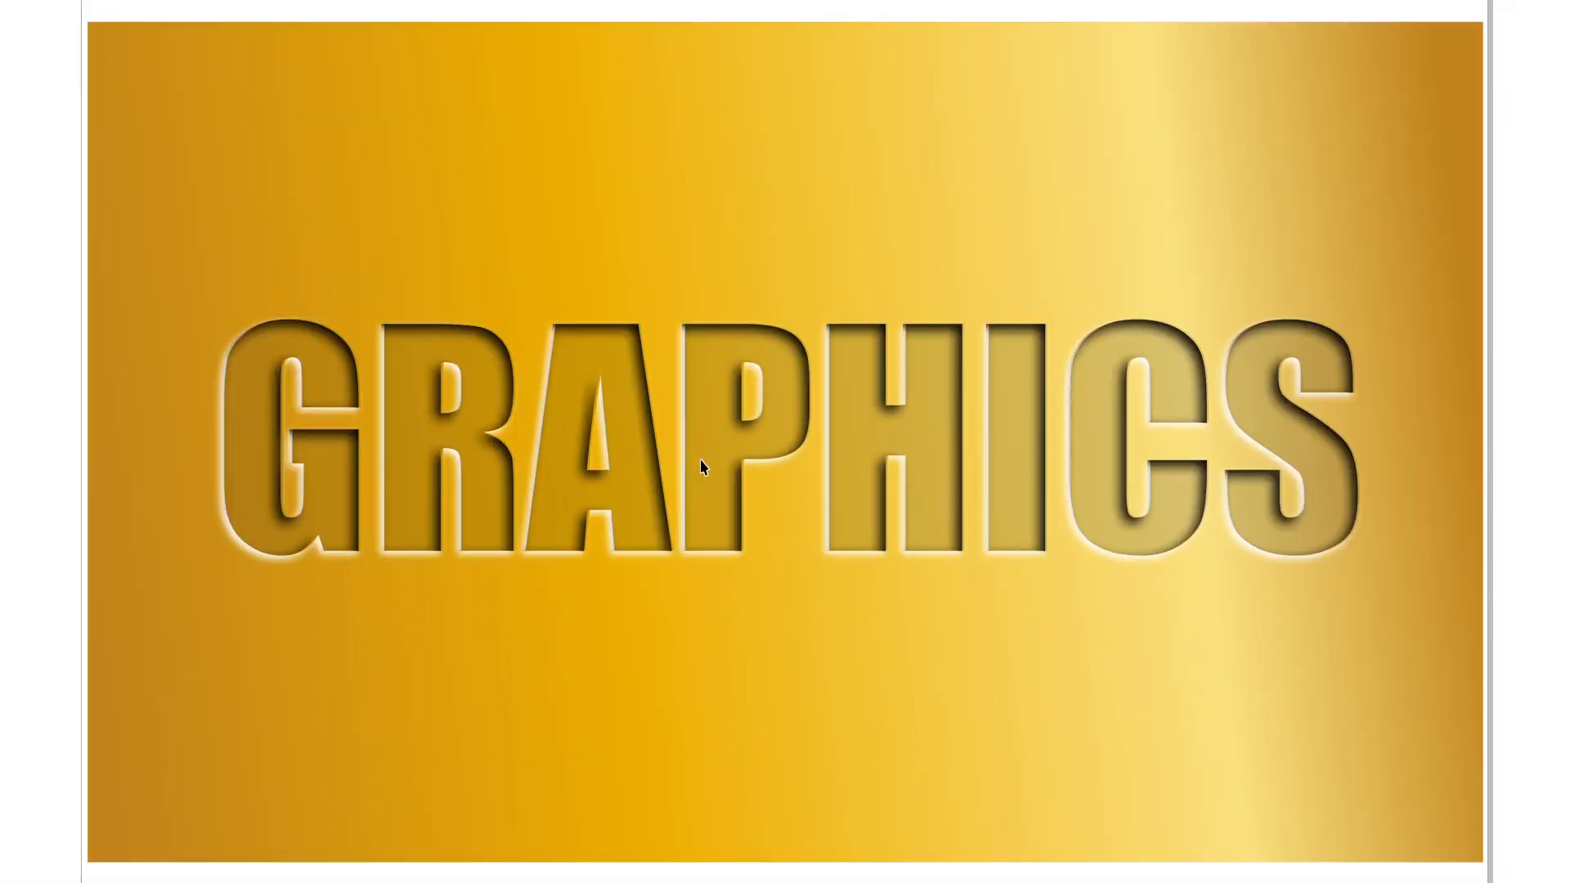
{"action": "key", "text": "F4"}
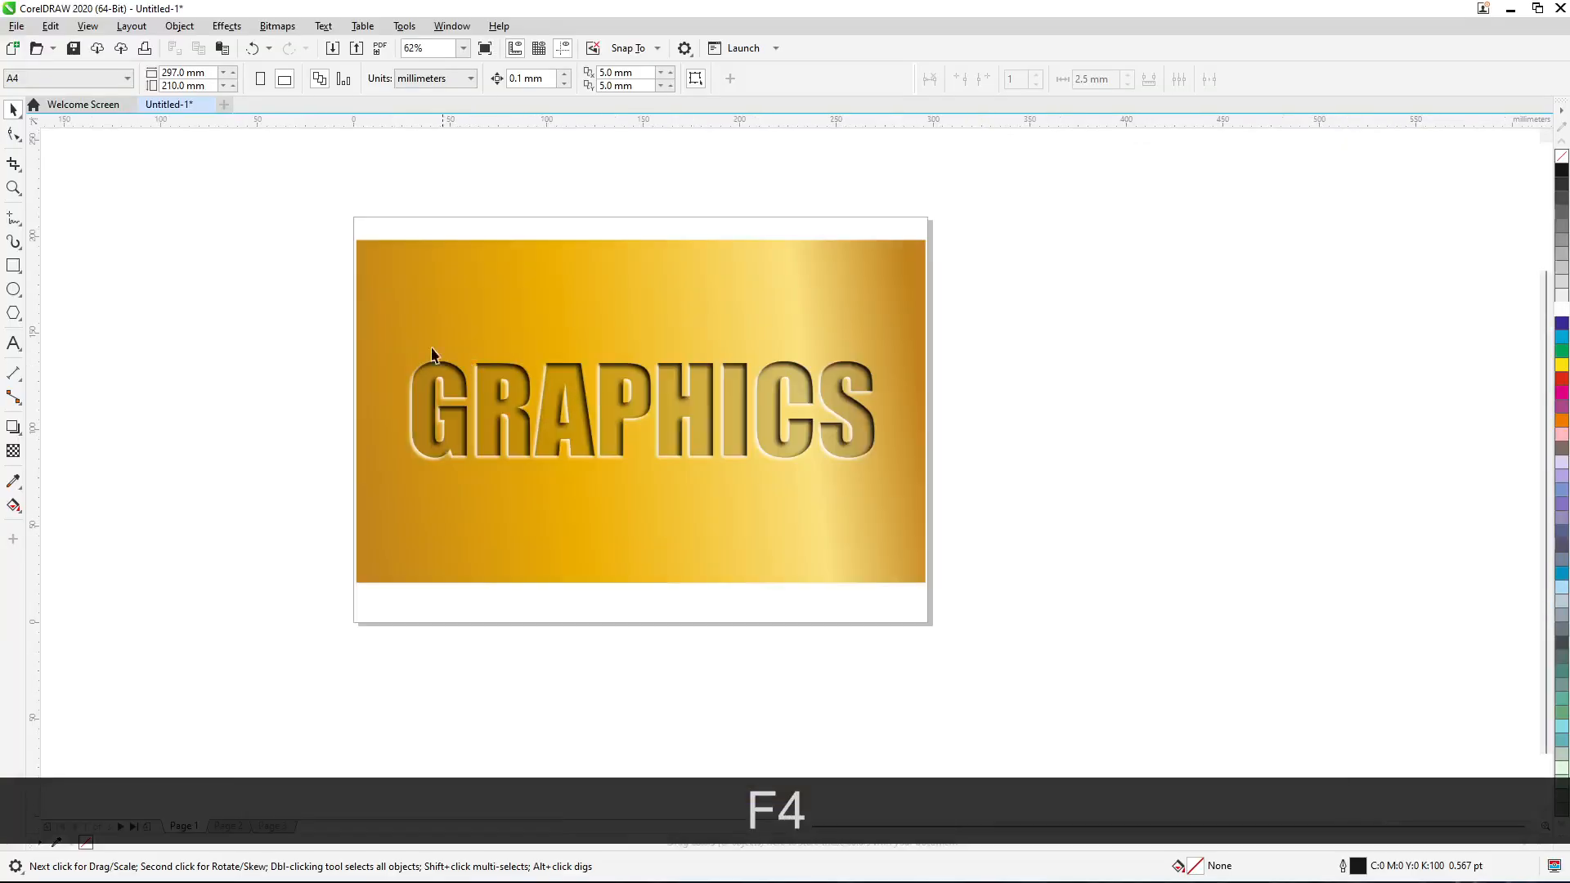
Copy the three engraved lettering objects from page 1 and paste them onto page 3 with the background images.
{"action": "left_click_drag", "start_coordinate": [1089, 463], "coordinate": [1113, 502]}
{"action": "key", "text": "ctrl+c"}
{"action": "key", "text": "Page_Down"}
{"action": "key", "text": "Page_Down"}
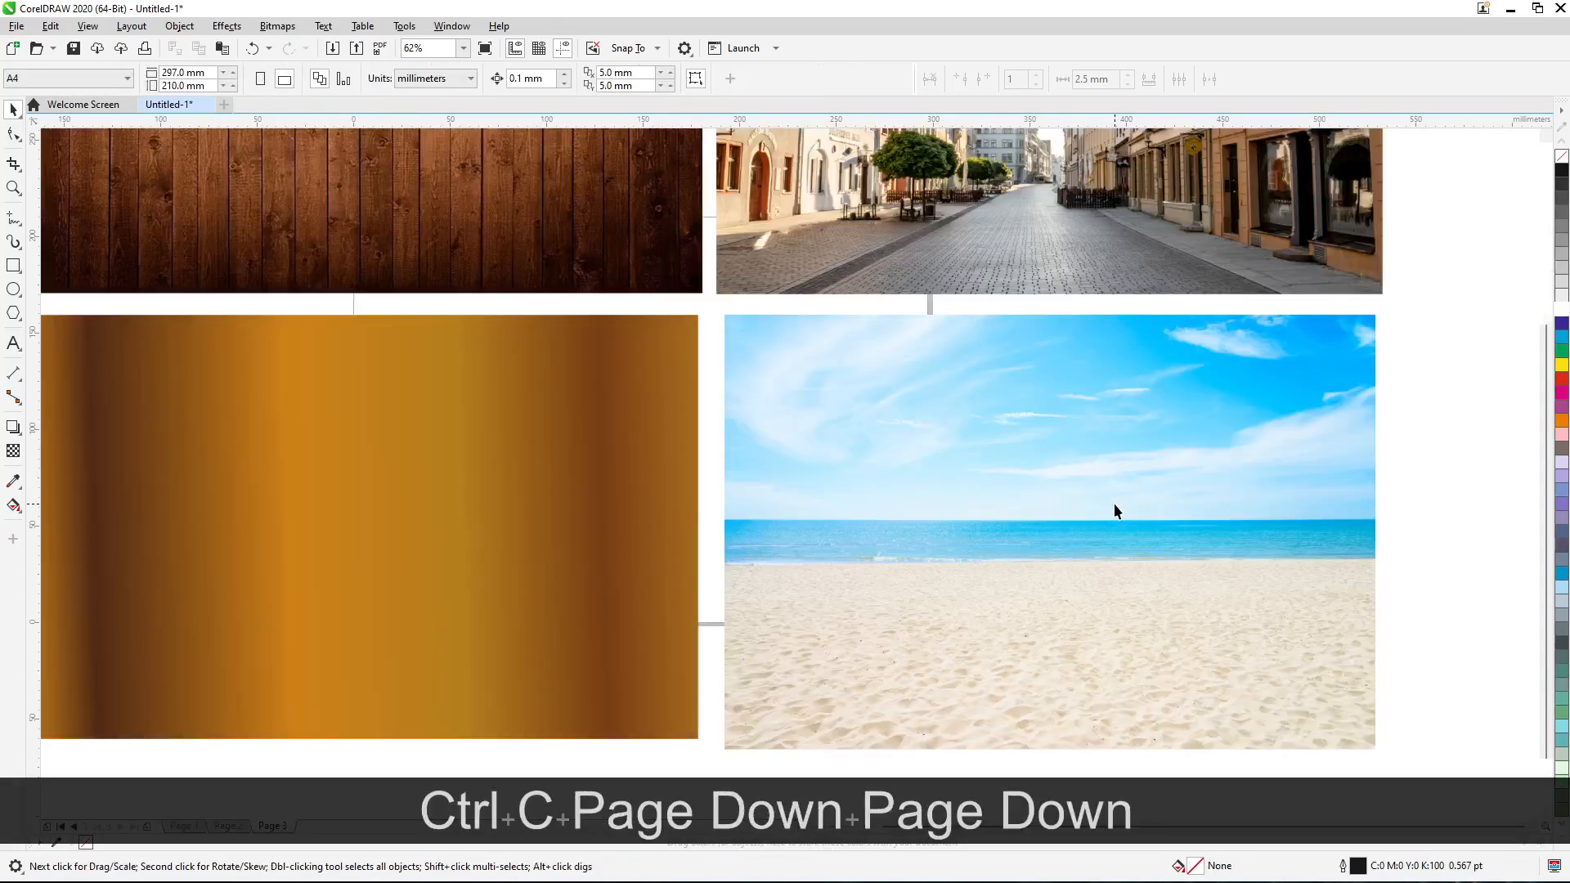
{"action": "key", "text": "ctrl+v"}
Place copies of the engraved lettering over the wood, street, bronze gradient and beach backgrounds, one on each.
{"action": "left_click_drag", "start_coordinate": [887, 489], "coordinate": [1094, 542]}
{"action": "key", "text": "KP_Add"}
{"action": "key", "text": "KP_Add"}
{"action": "key", "text": "KP_Add"}
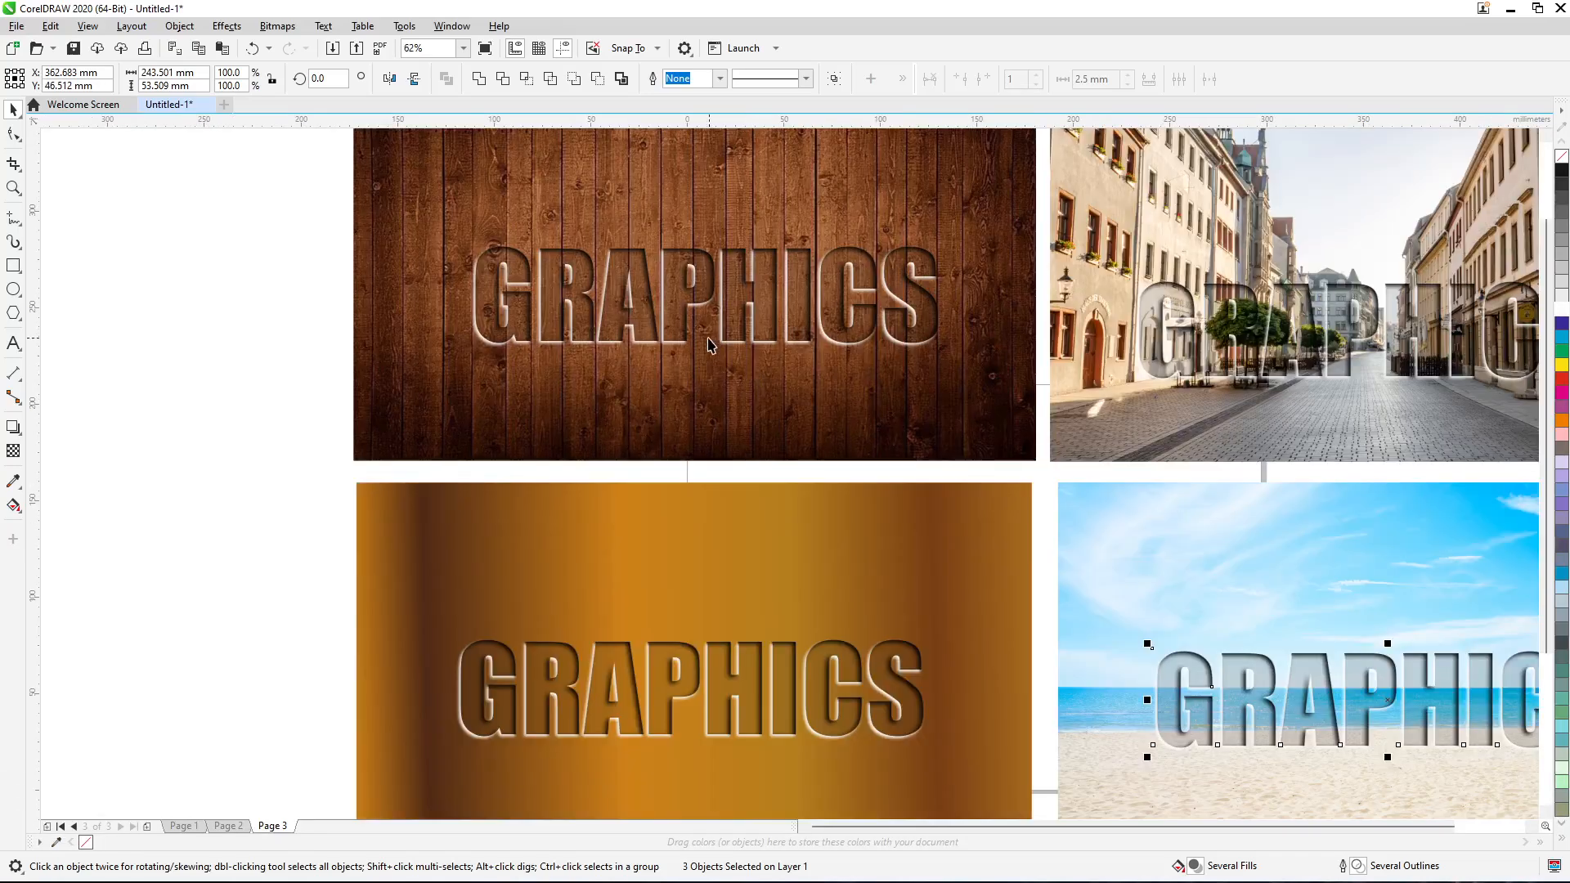
Examine the engraved lettering on the wood, street, bronze gradient and beach backgrounds, up close and all together.
{"action": "scroll", "coordinate": [654, 624], "scroll_direction": "up", "scroll_amount": 5}
{"action": "scroll", "coordinate": [669, 594], "scroll_direction": "down", "scroll_amount": 3}
{"action": "scroll", "coordinate": [679, 572], "scroll_direction": "up", "scroll_amount": 3}
{"action": "scroll", "coordinate": [662, 490], "scroll_direction": "down", "scroll_amount": 5}
{"action": "scroll", "coordinate": [652, 439], "scroll_direction": "up", "scroll_amount": 2}
{"action": "scroll", "coordinate": [652, 439], "scroll_direction": "down", "scroll_amount": 1}
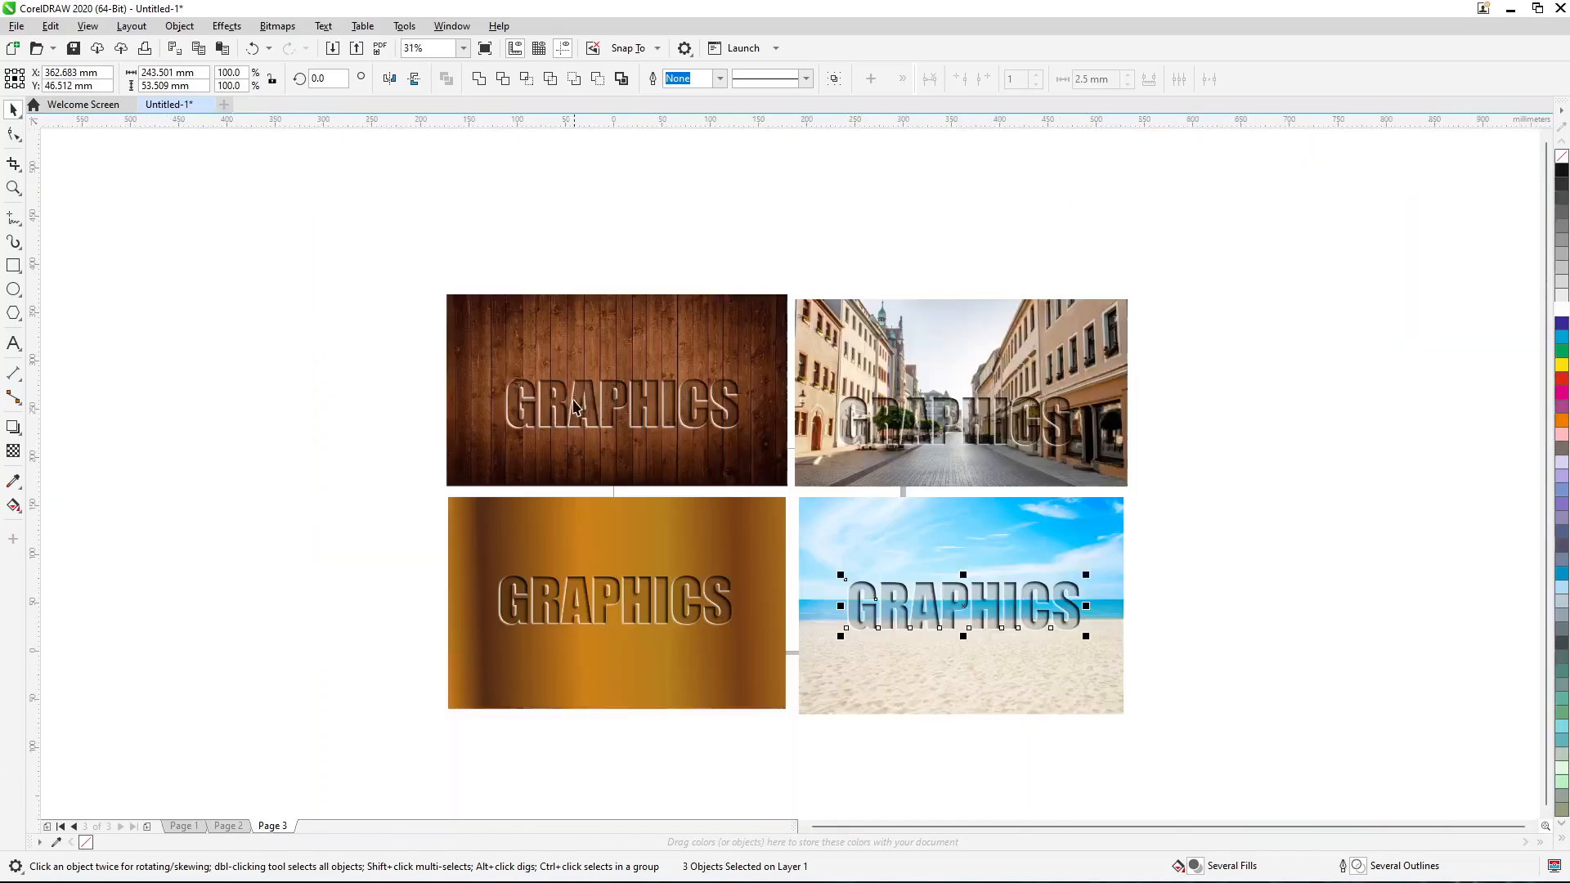
{"action": "scroll", "coordinate": [920, 432], "scroll_direction": "up", "scroll_amount": 2}
{"action": "scroll", "coordinate": [883, 421], "scroll_direction": "down", "scroll_amount": 1}
{"action": "scroll", "coordinate": [879, 425], "scroll_direction": "up", "scroll_amount": 1}
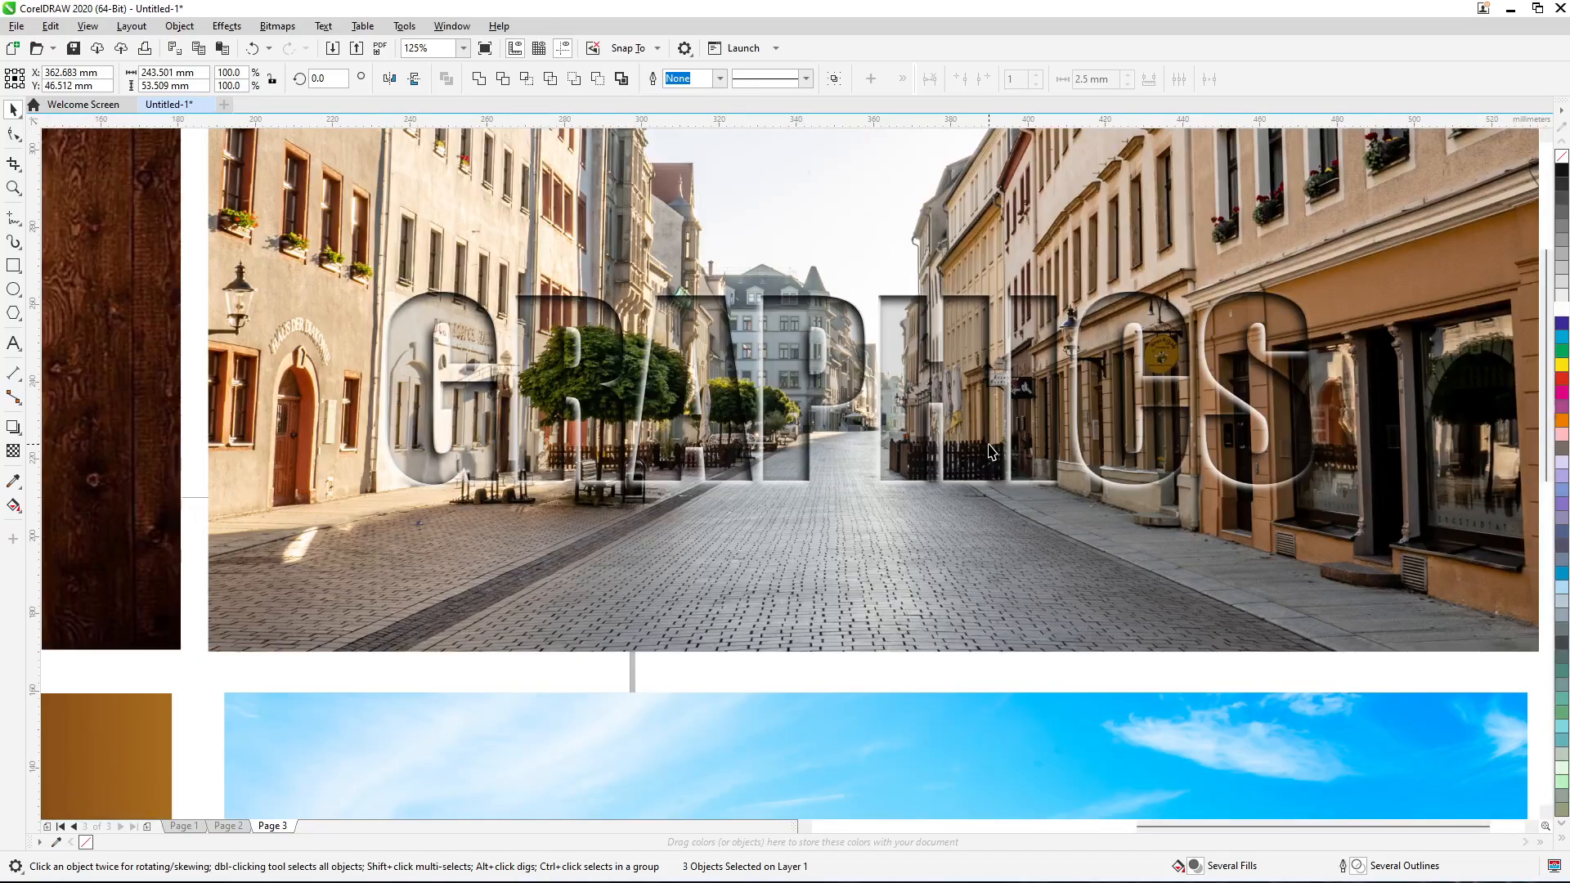
{"action": "scroll", "coordinate": [908, 531], "scroll_direction": "down", "scroll_amount": 2}
{"action": "scroll", "coordinate": [909, 542], "scroll_direction": "up", "scroll_amount": 2}
{"action": "scroll", "coordinate": [909, 542], "scroll_direction": "down", "scroll_amount": 1}
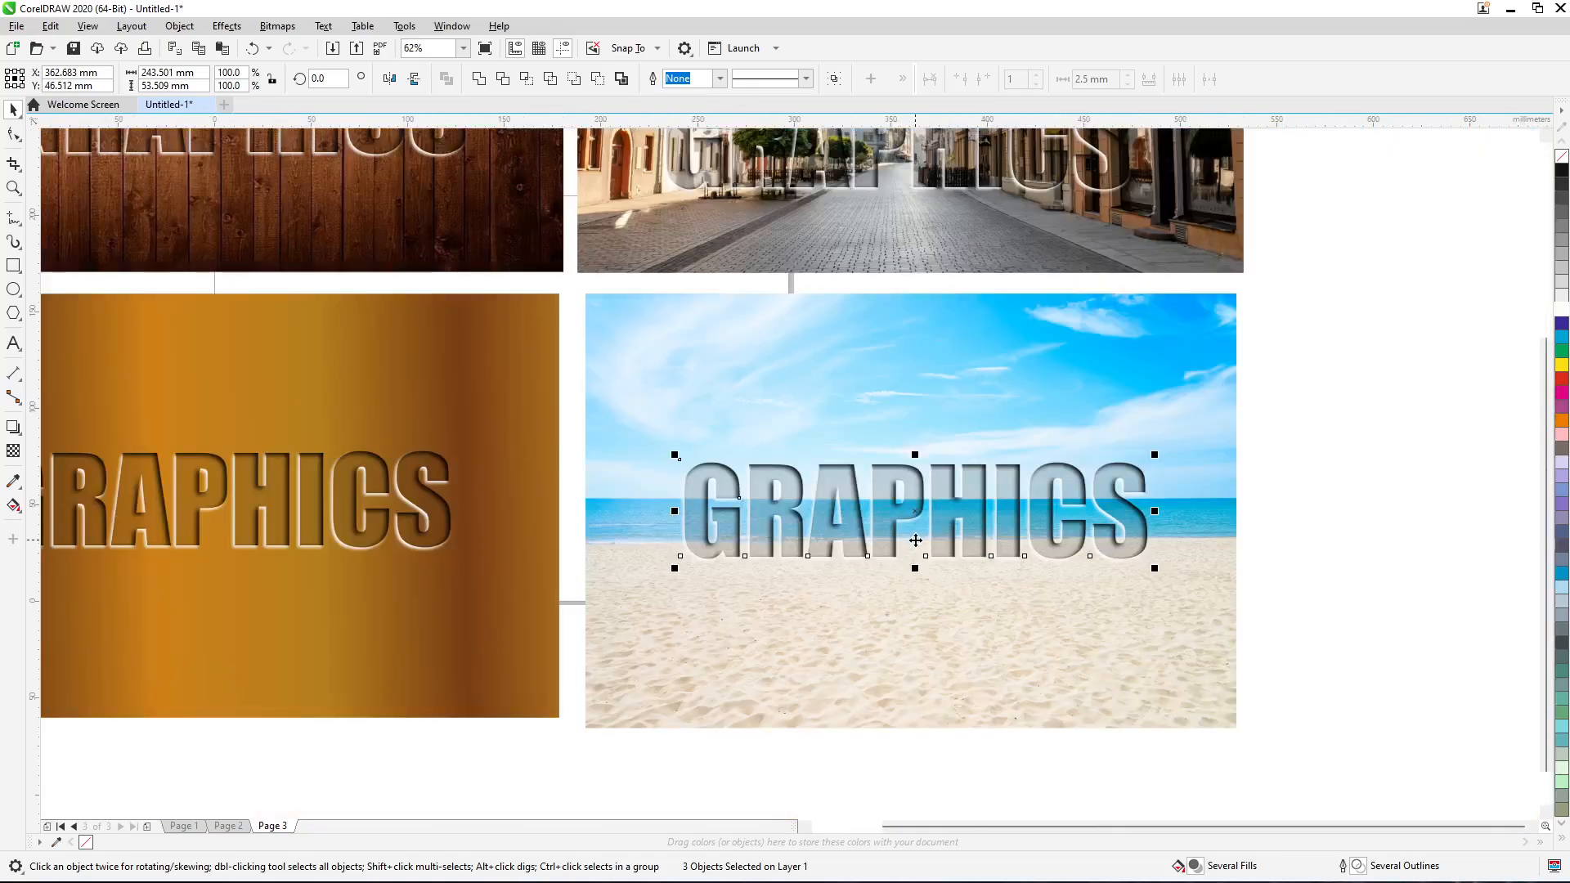
{"action": "key", "text": "F4"}
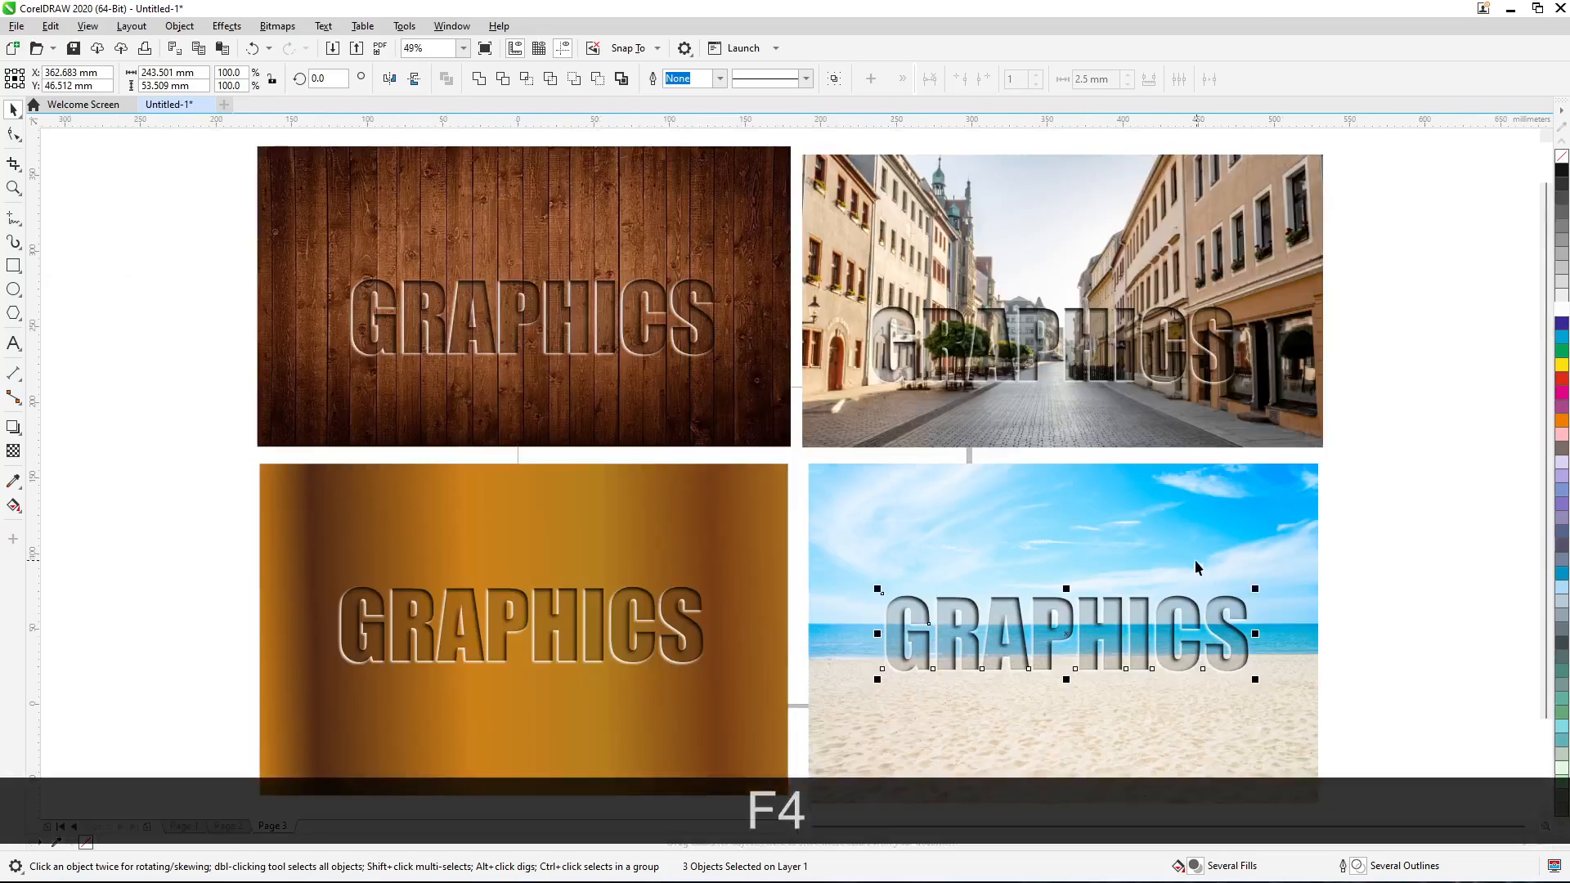
{"action": "left_click", "coordinate": [1396, 542]}
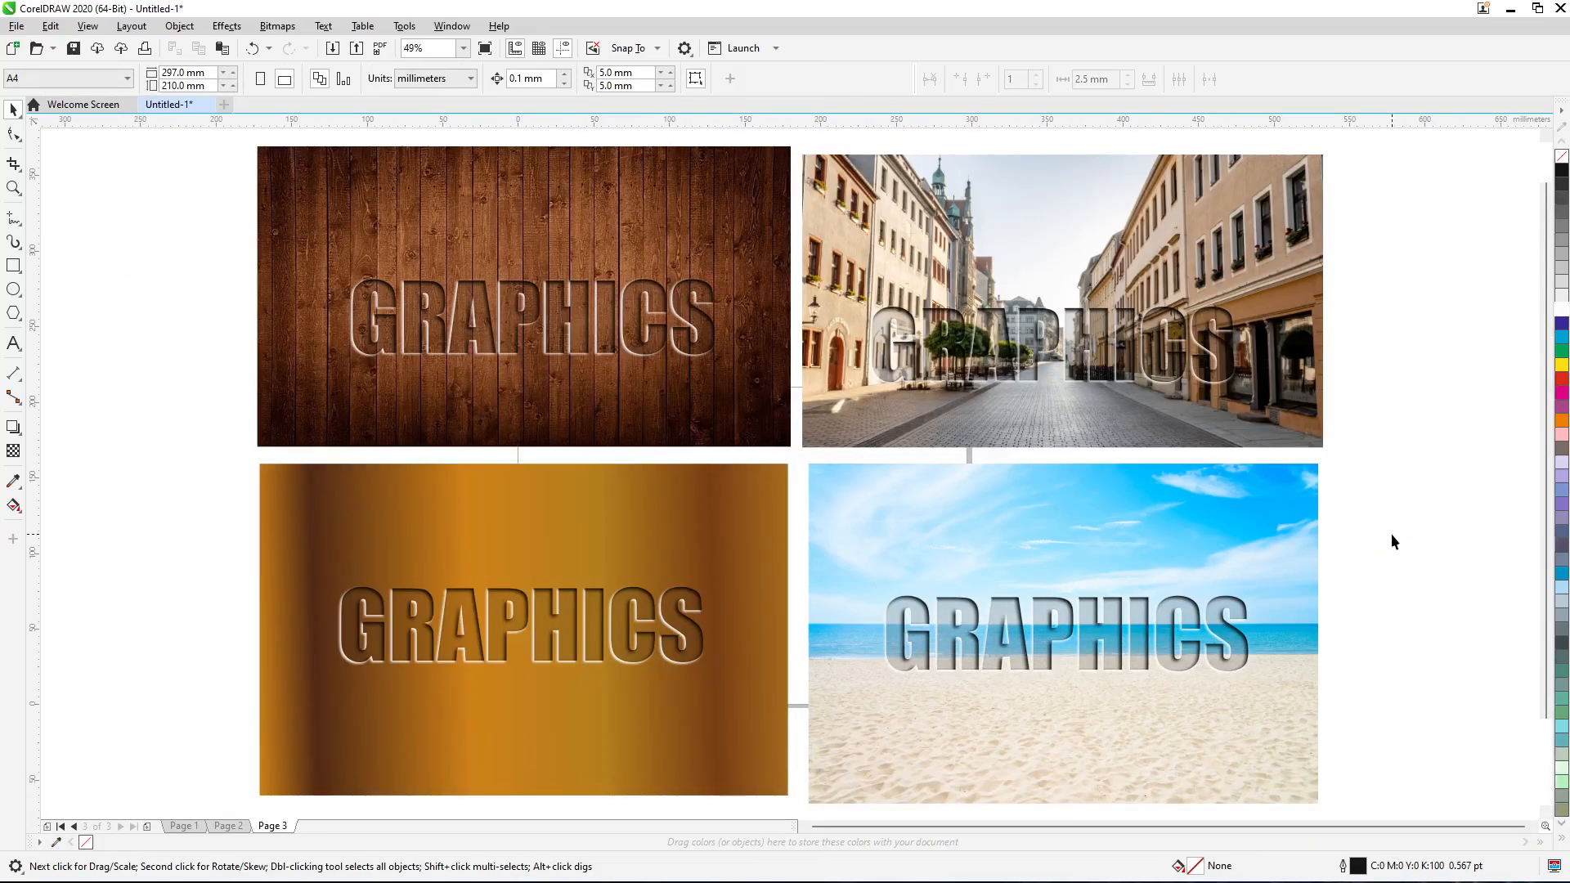